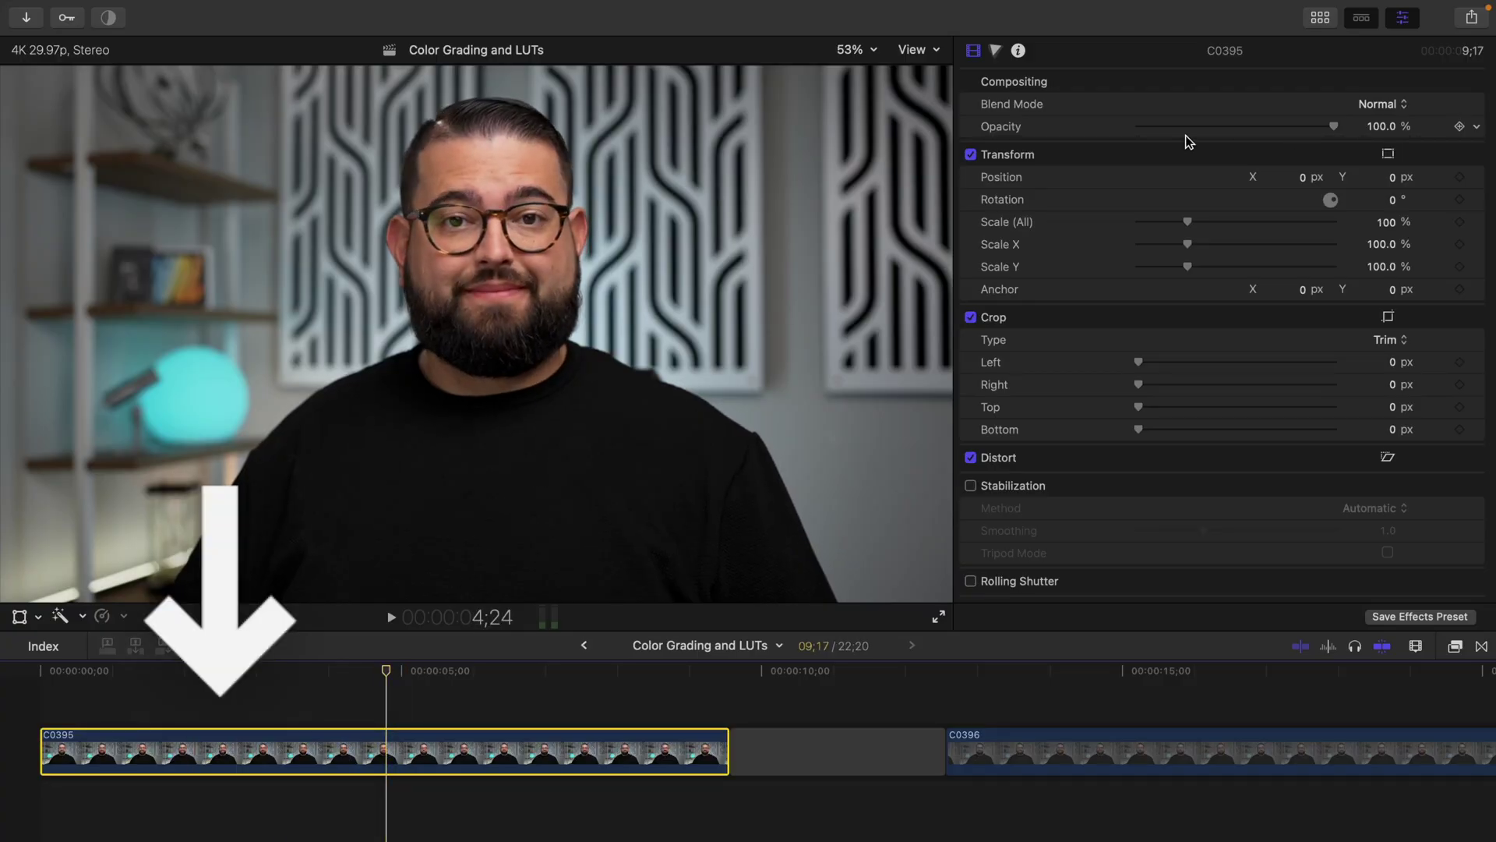
Add a colour correction to clip C0395 in the Color inspector and switch it to Color Board.
left_click(996, 51)
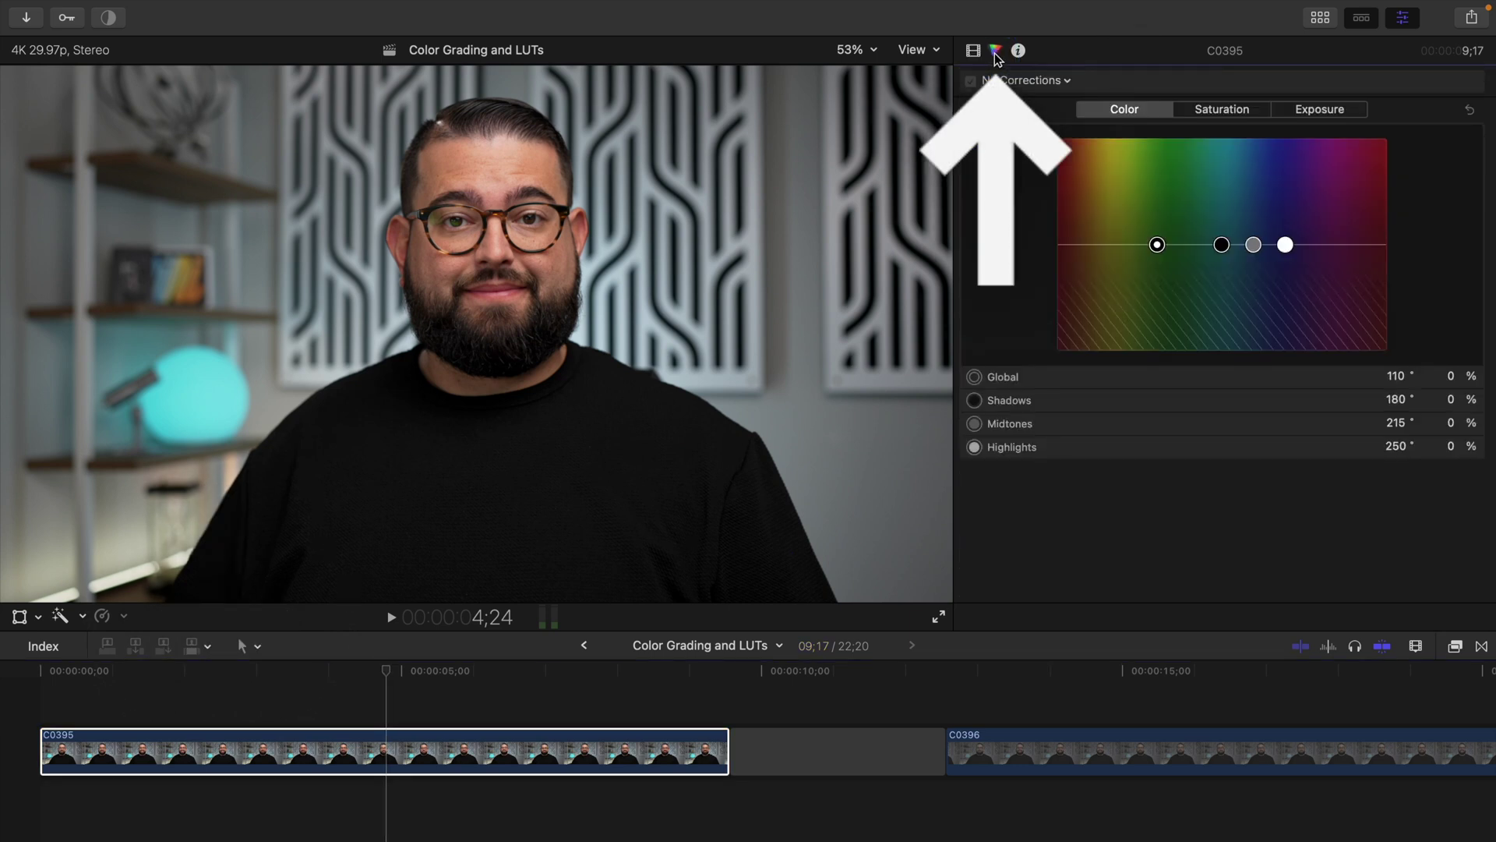
left_click(1061, 81)
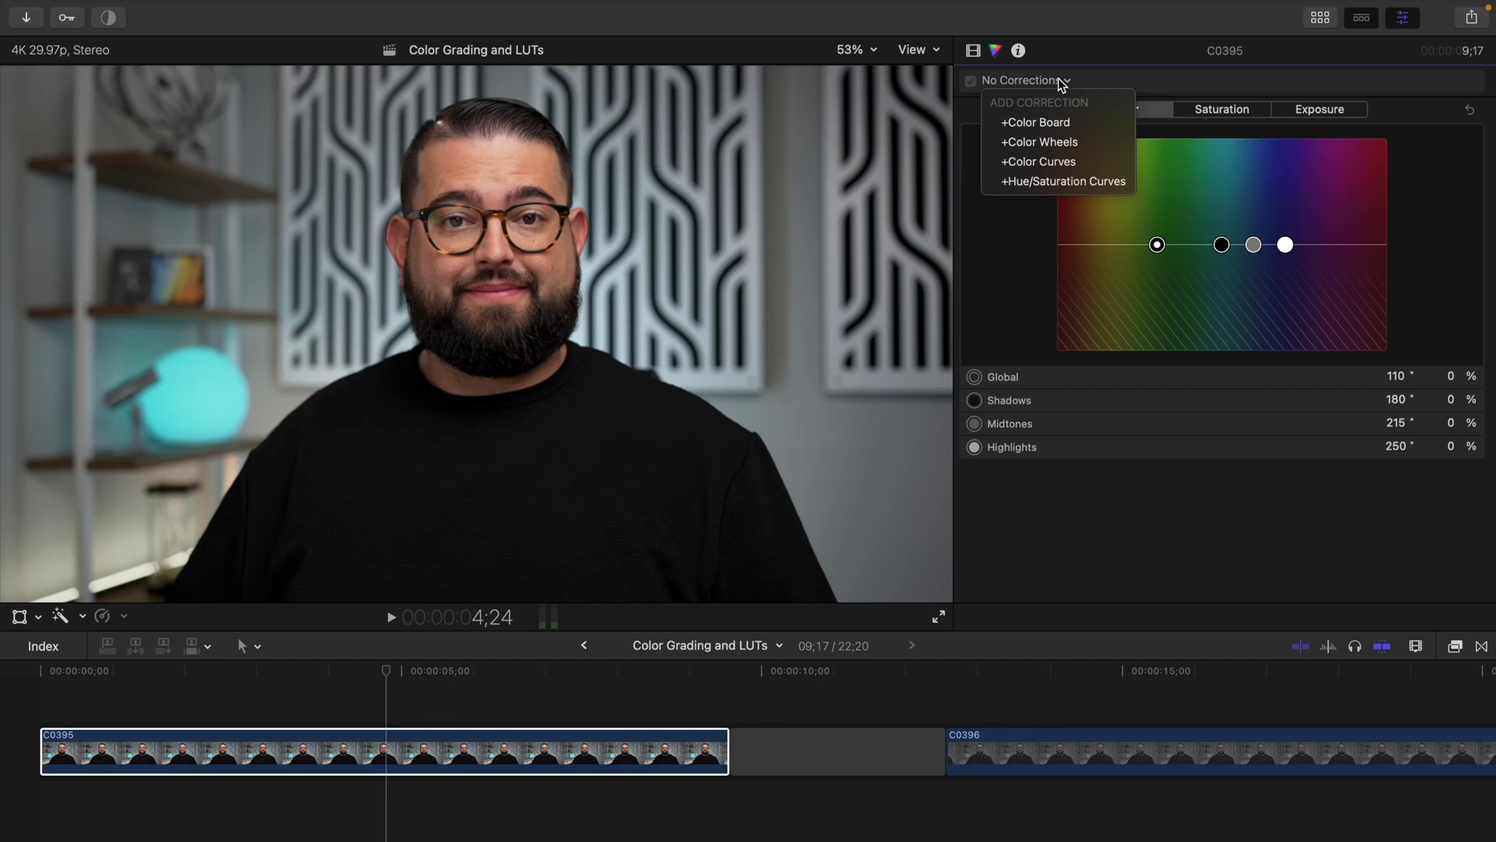
left_click(1071, 142)
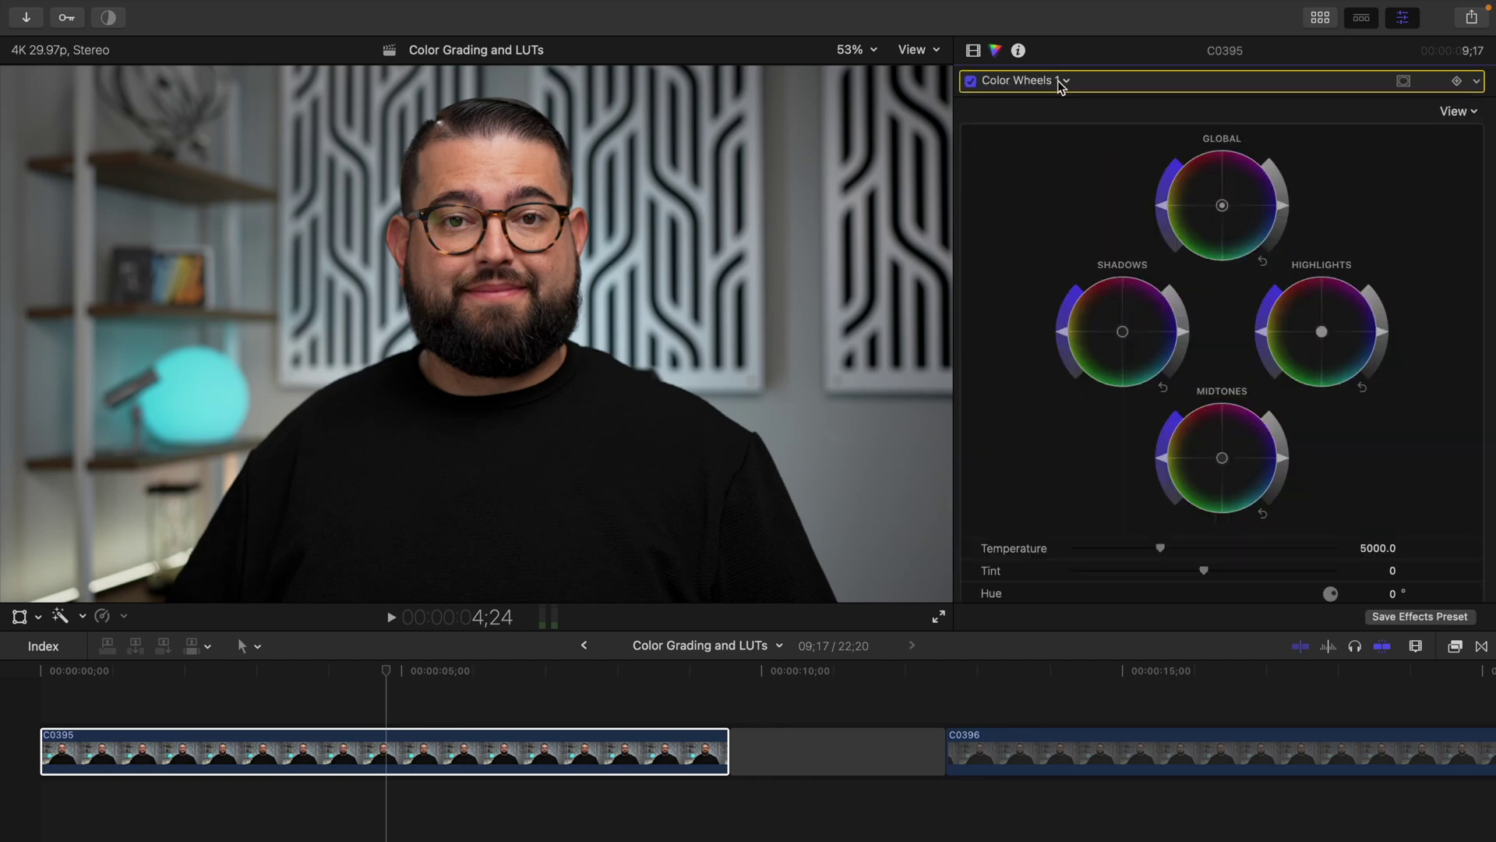
left_click(1061, 81)
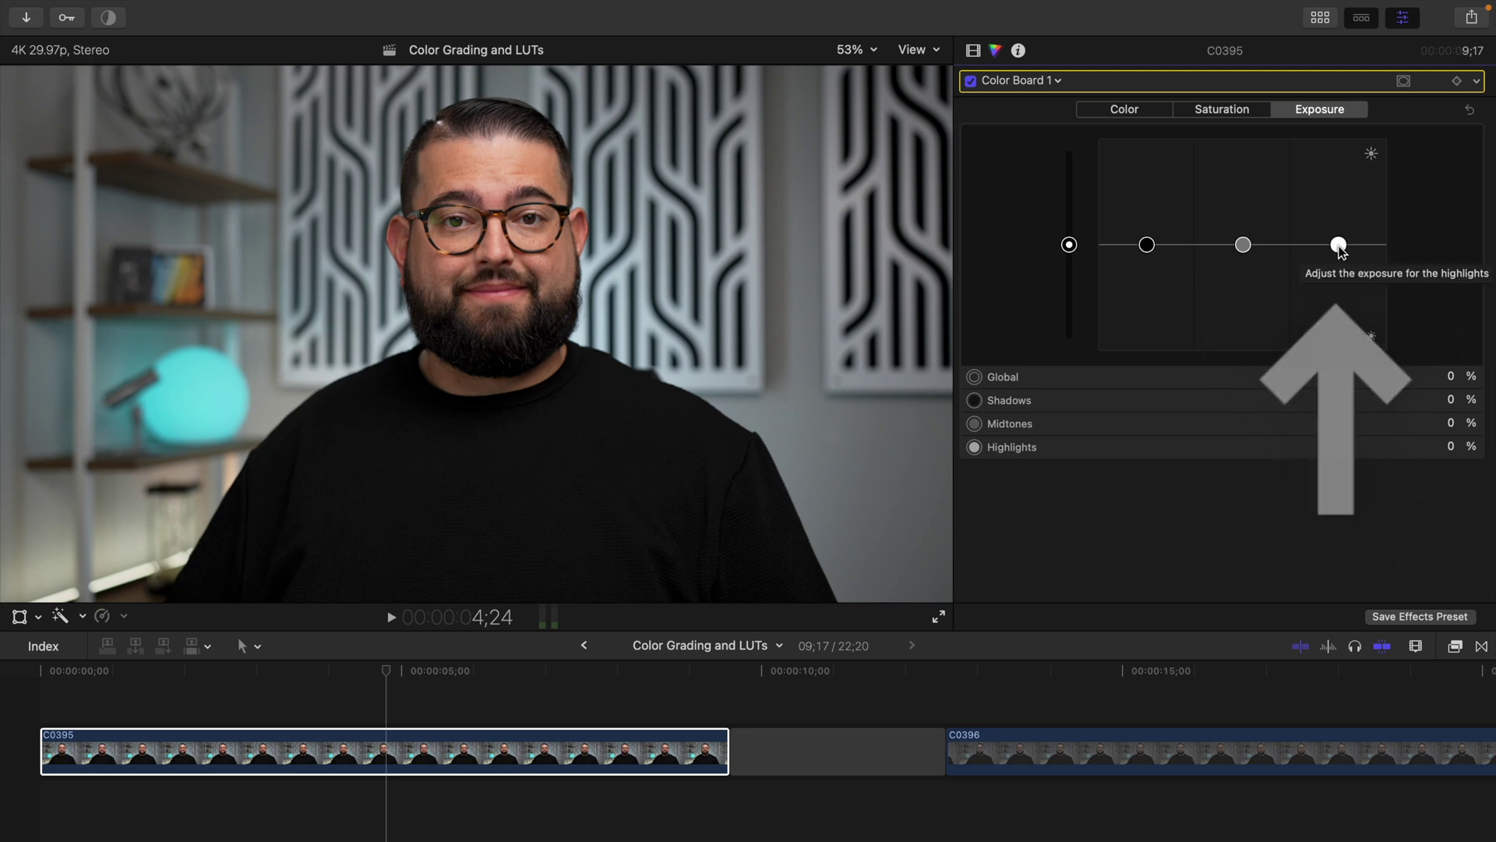
Rough in the exposure: darken highlights and shadows, brighten midtones, lift Global slightly.
left_click_drag(1337, 245, 1338, 283)
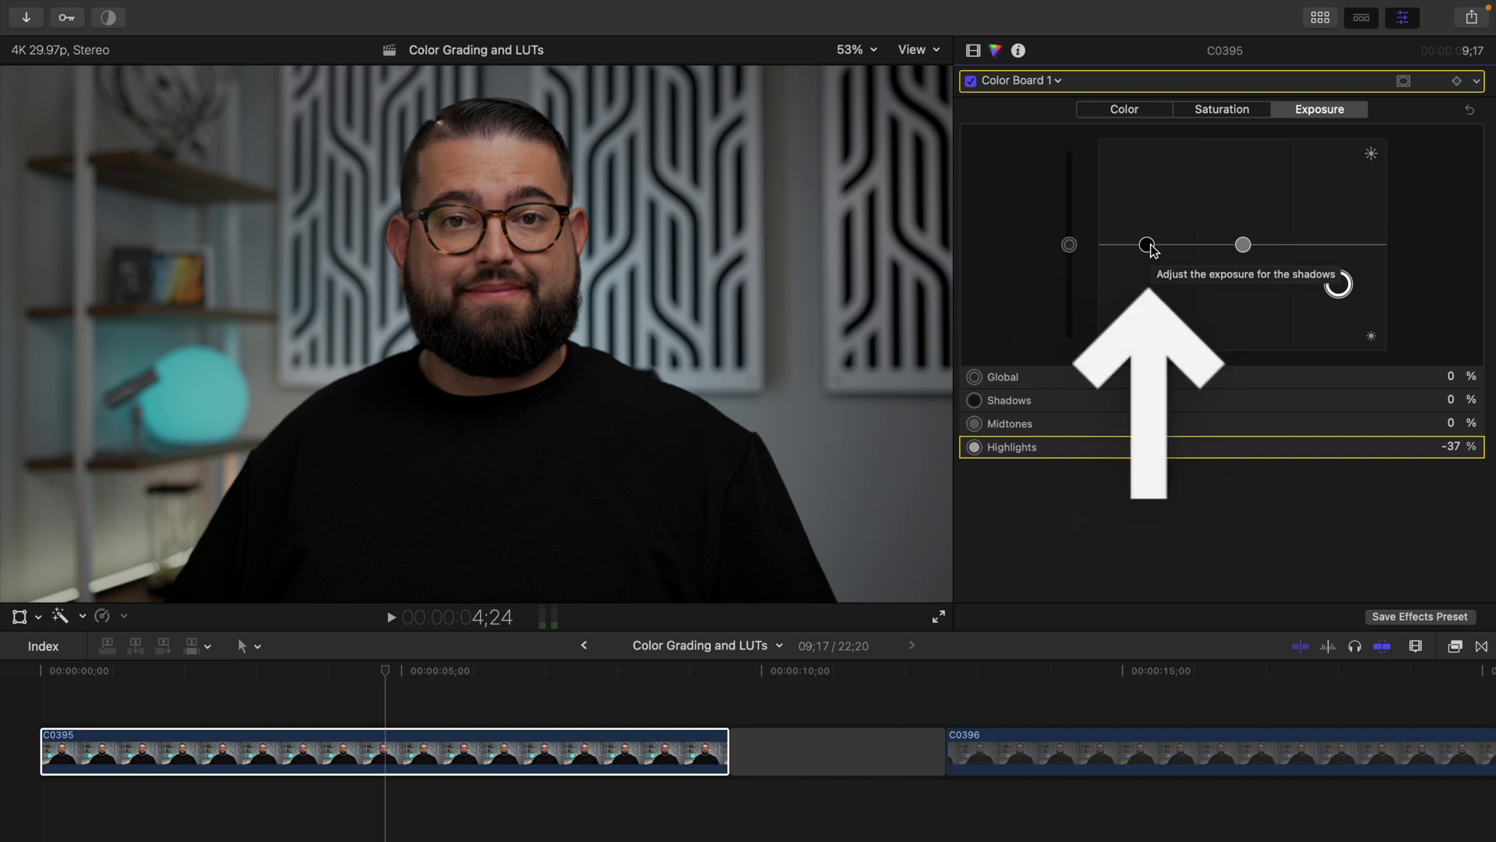
left_click_drag(1146, 246, 1151, 253)
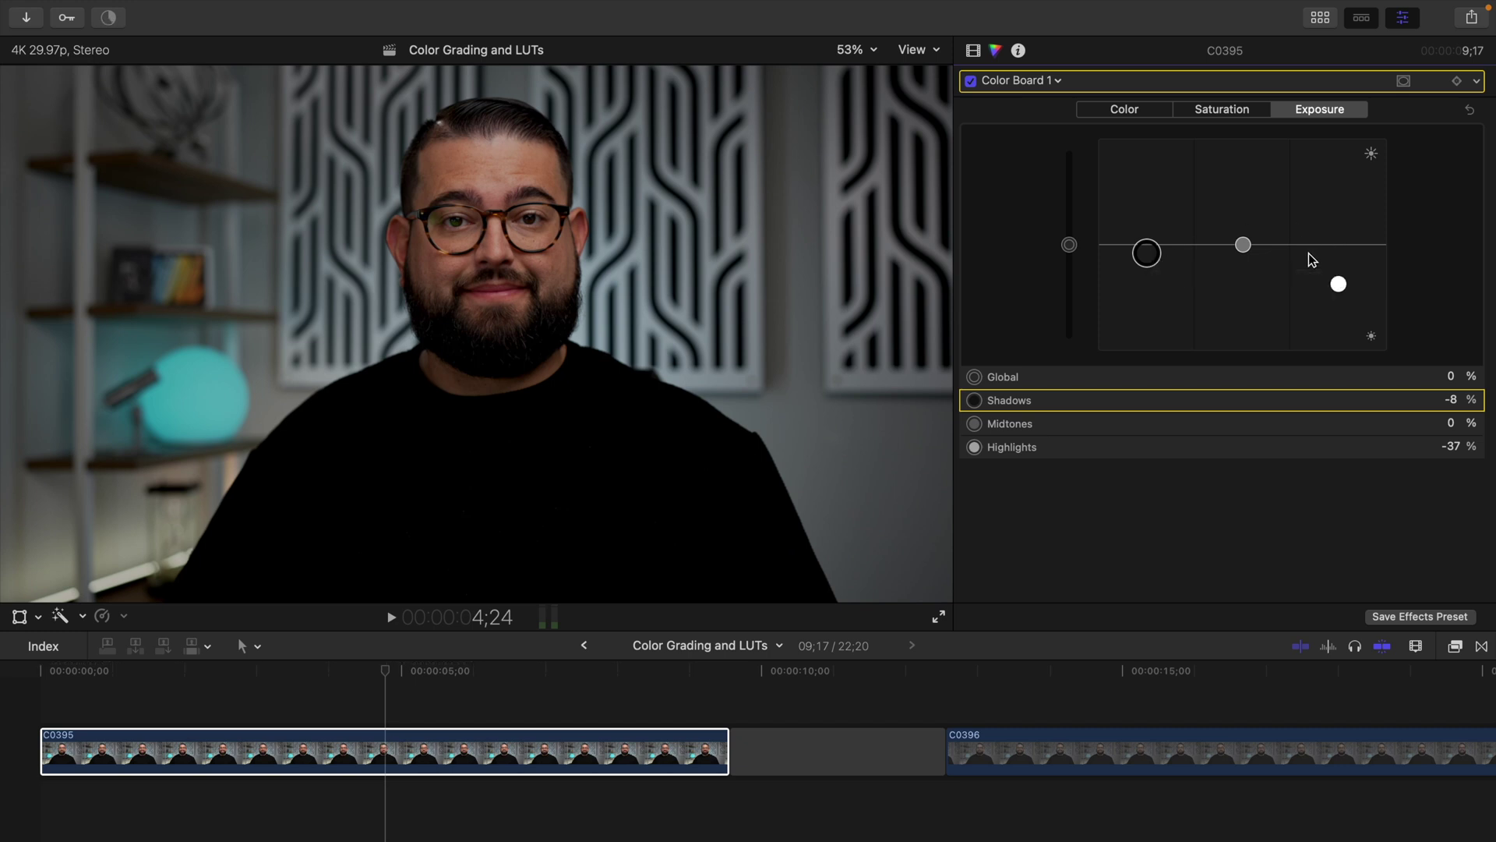
mouse_move(1244, 246)
left_mouse_down()
mouse_move(1255, 253)
mouse_move(1250, 236)
left_mouse_up()
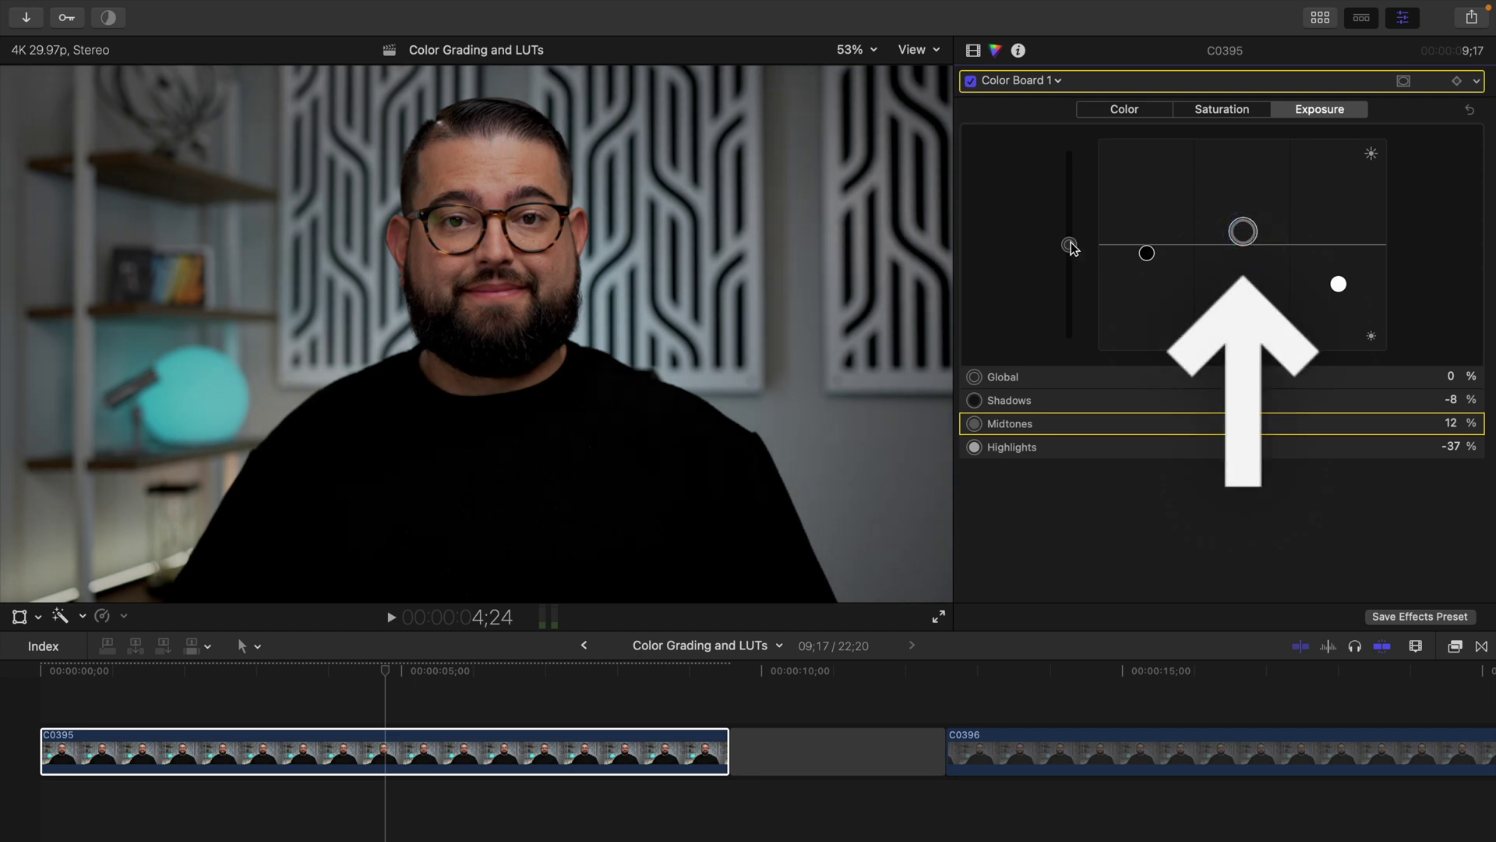
left_click_drag(1073, 250, 1072, 234)
left_click_drag(1153, 258, 1153, 268)
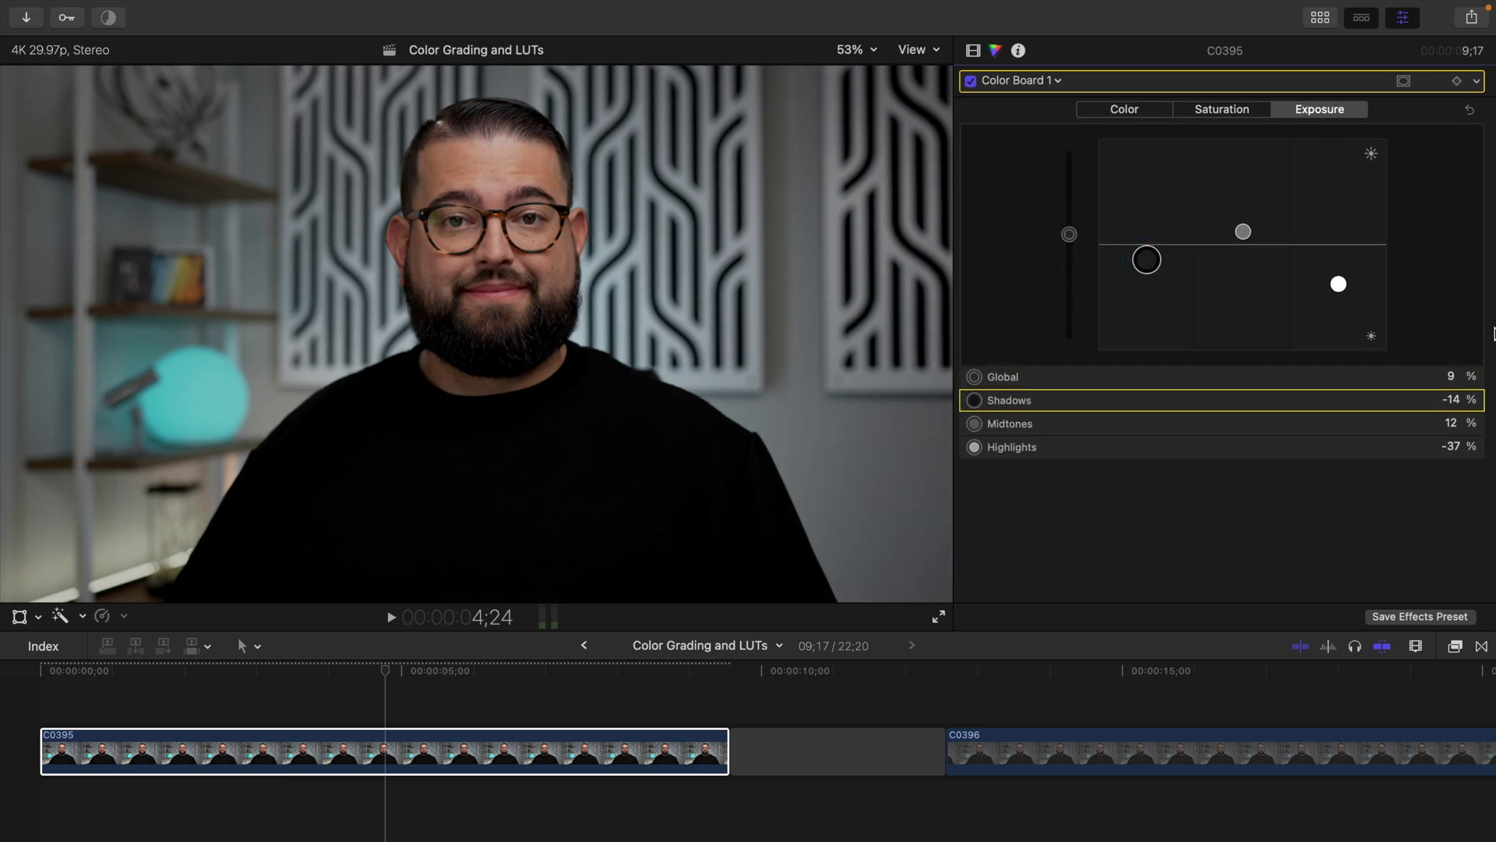
left_click_drag(1338, 284, 1333, 295)
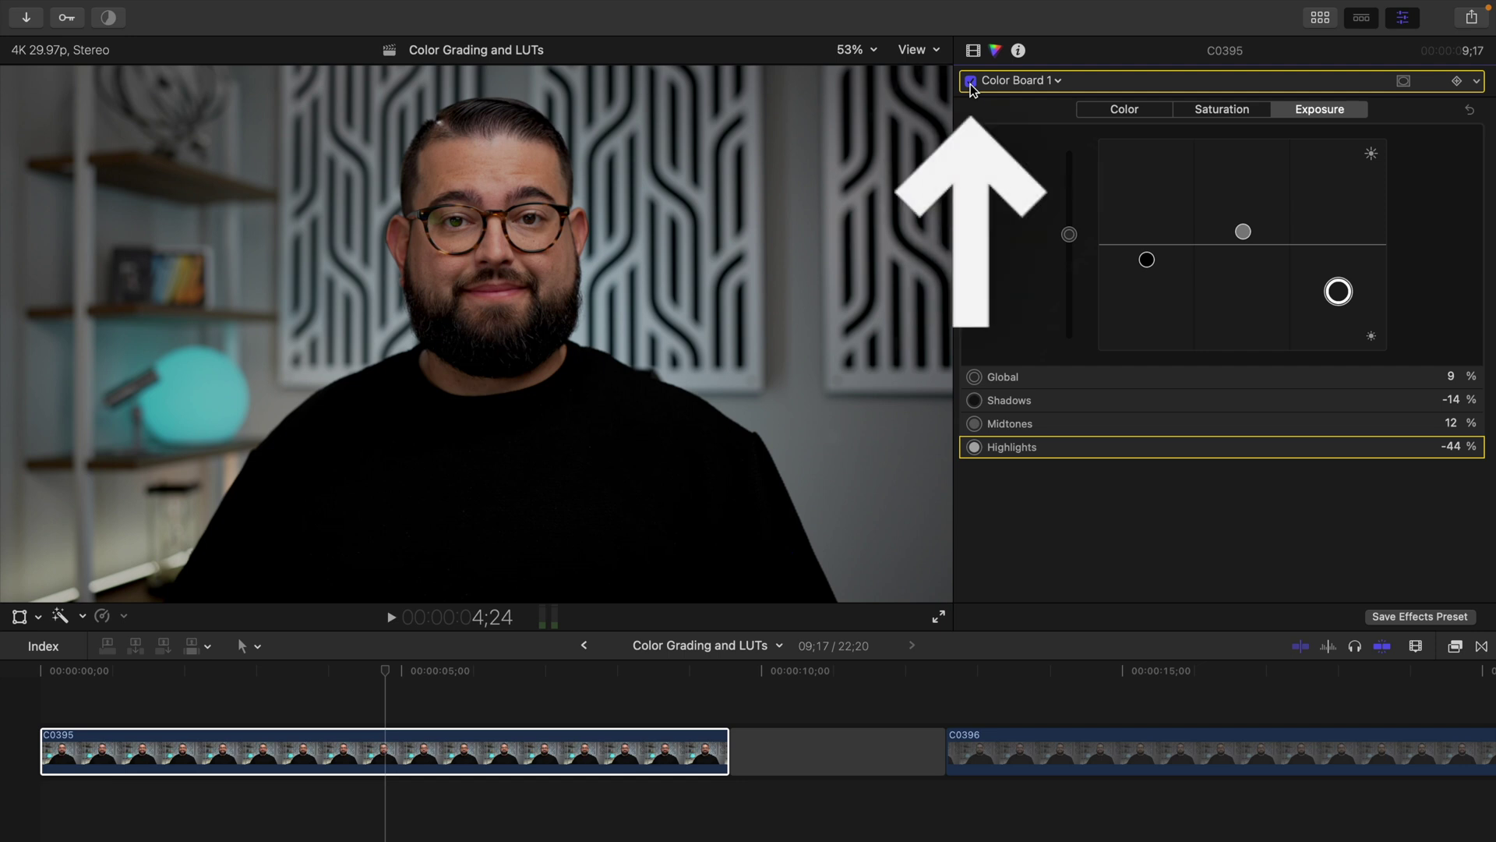
Refine midtones and shadows against the ungraded image, ending at Shadows -19%, Midtones 13%.
left_click(971, 81)
left_click(970, 82)
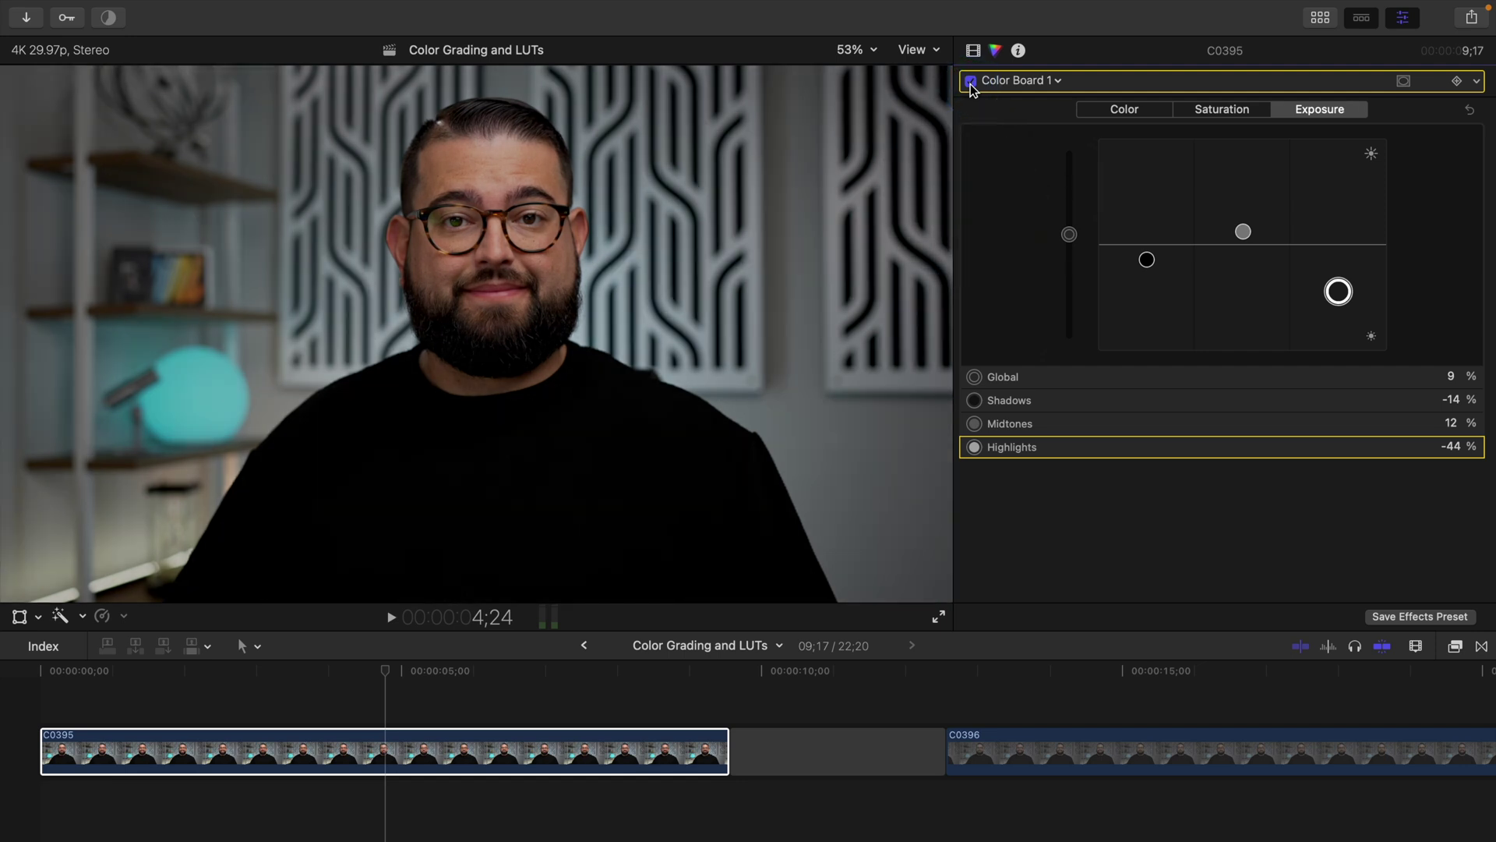
left_click_drag(1248, 241, 1245, 224)
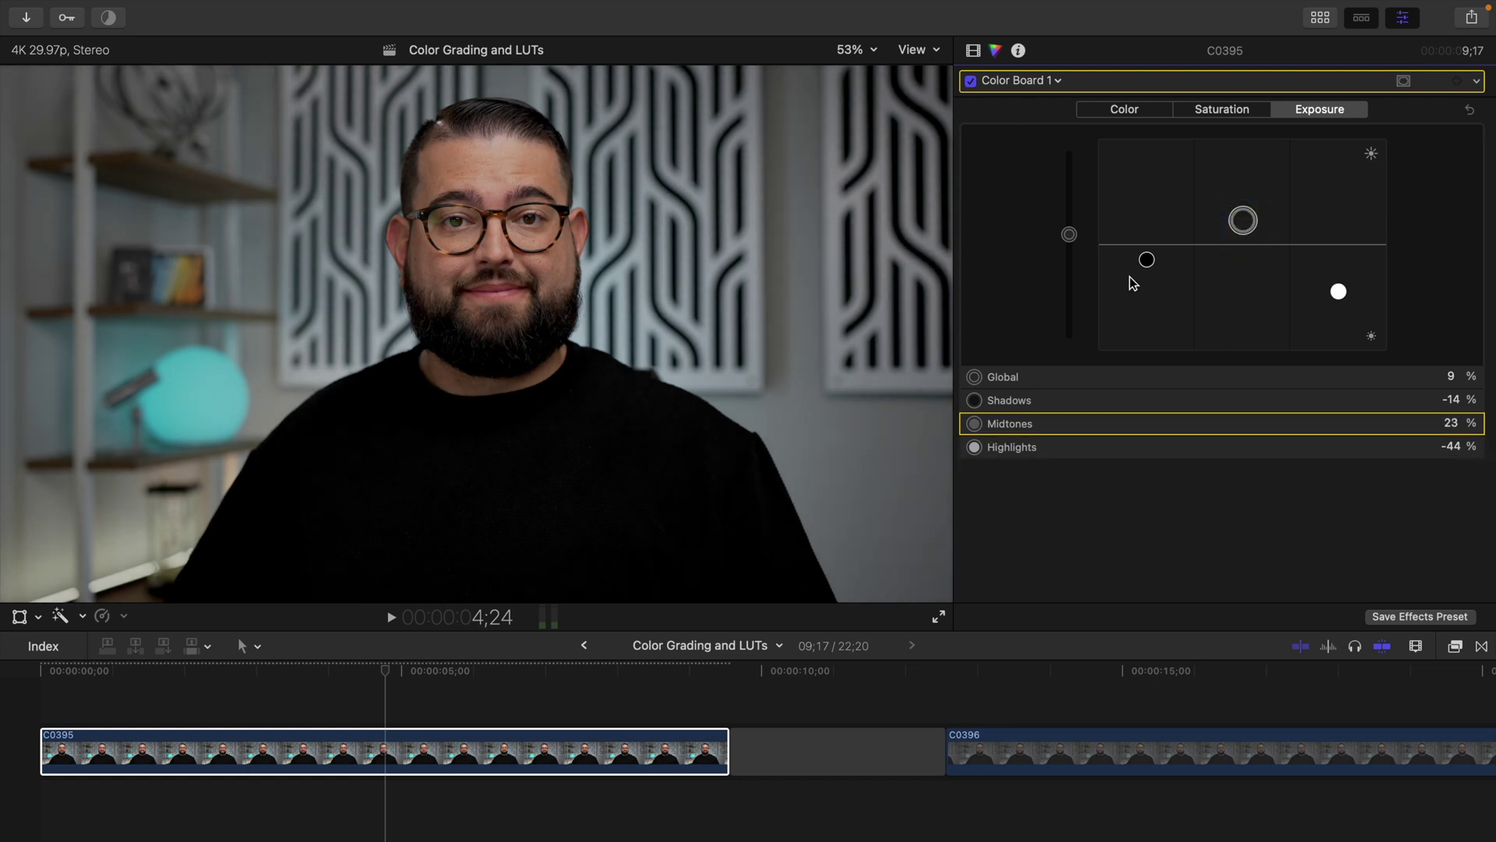
left_click_drag(1145, 260, 1147, 267)
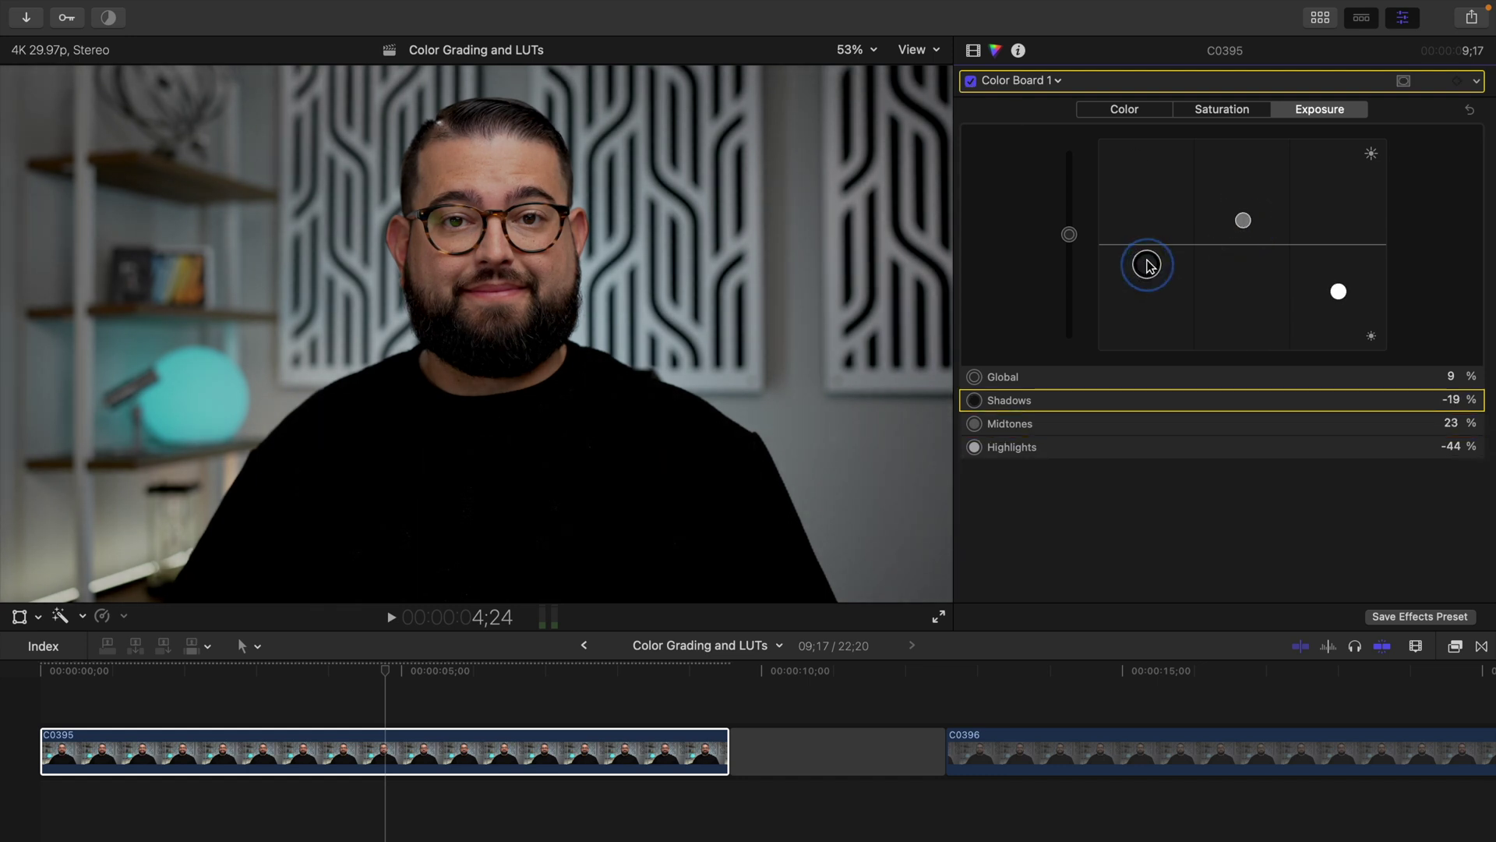
left_click(971, 82)
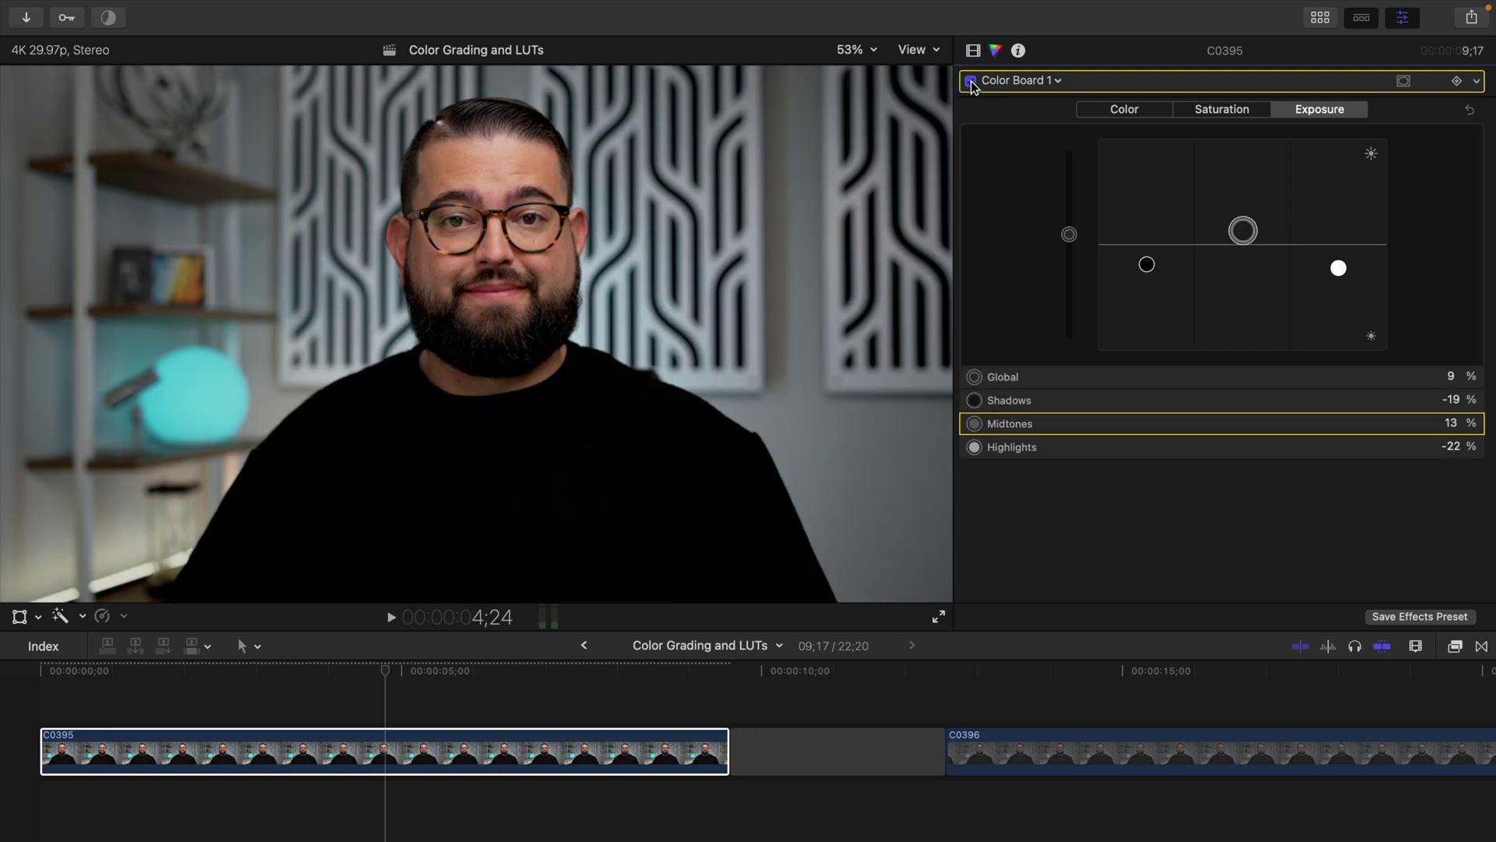
left_click(972, 82)
left_click(971, 81)
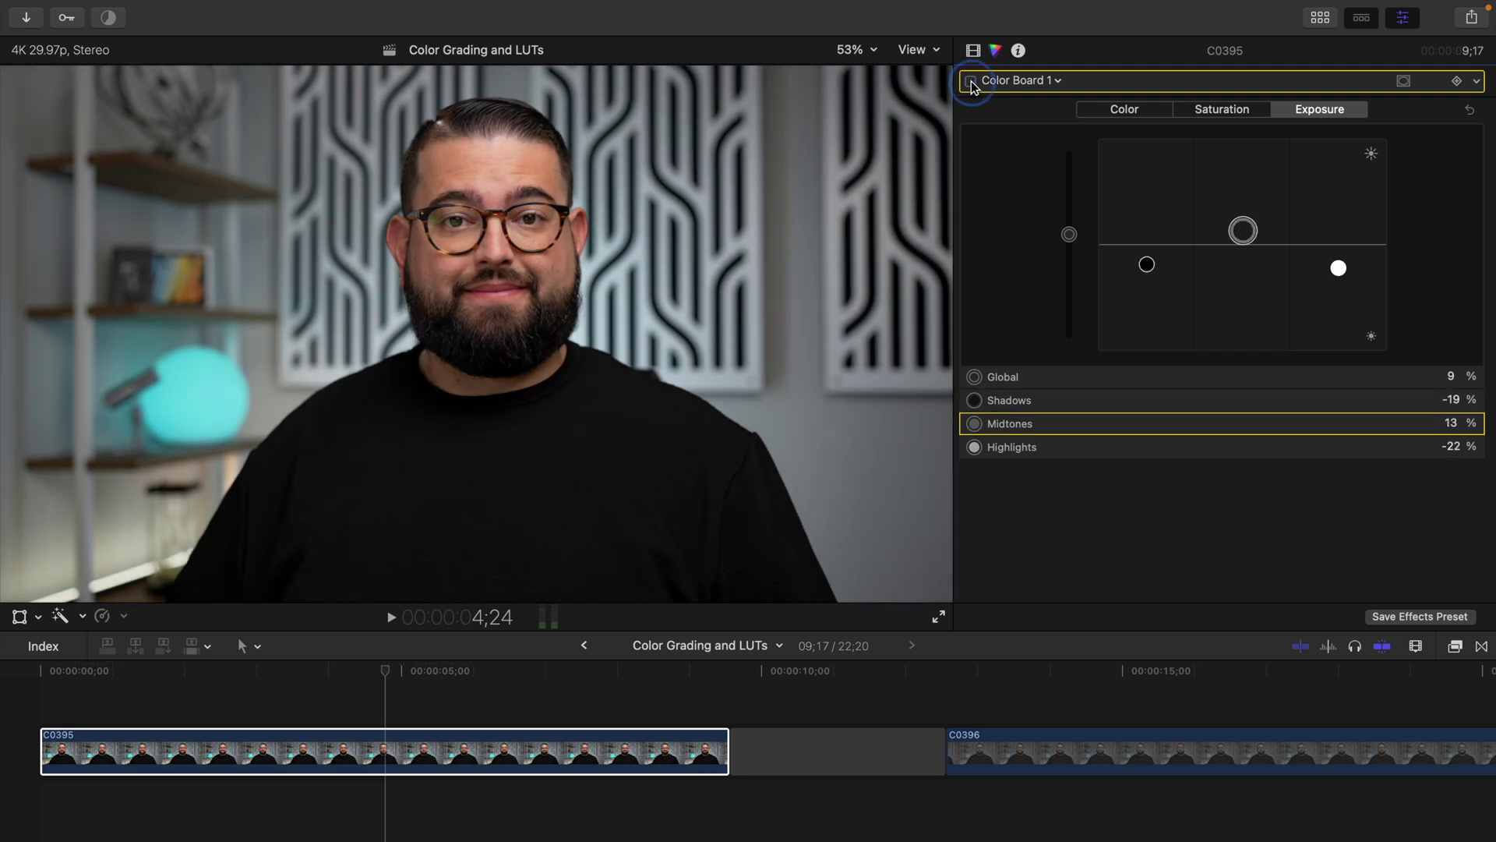
left_click(972, 82)
left_click(972, 82)
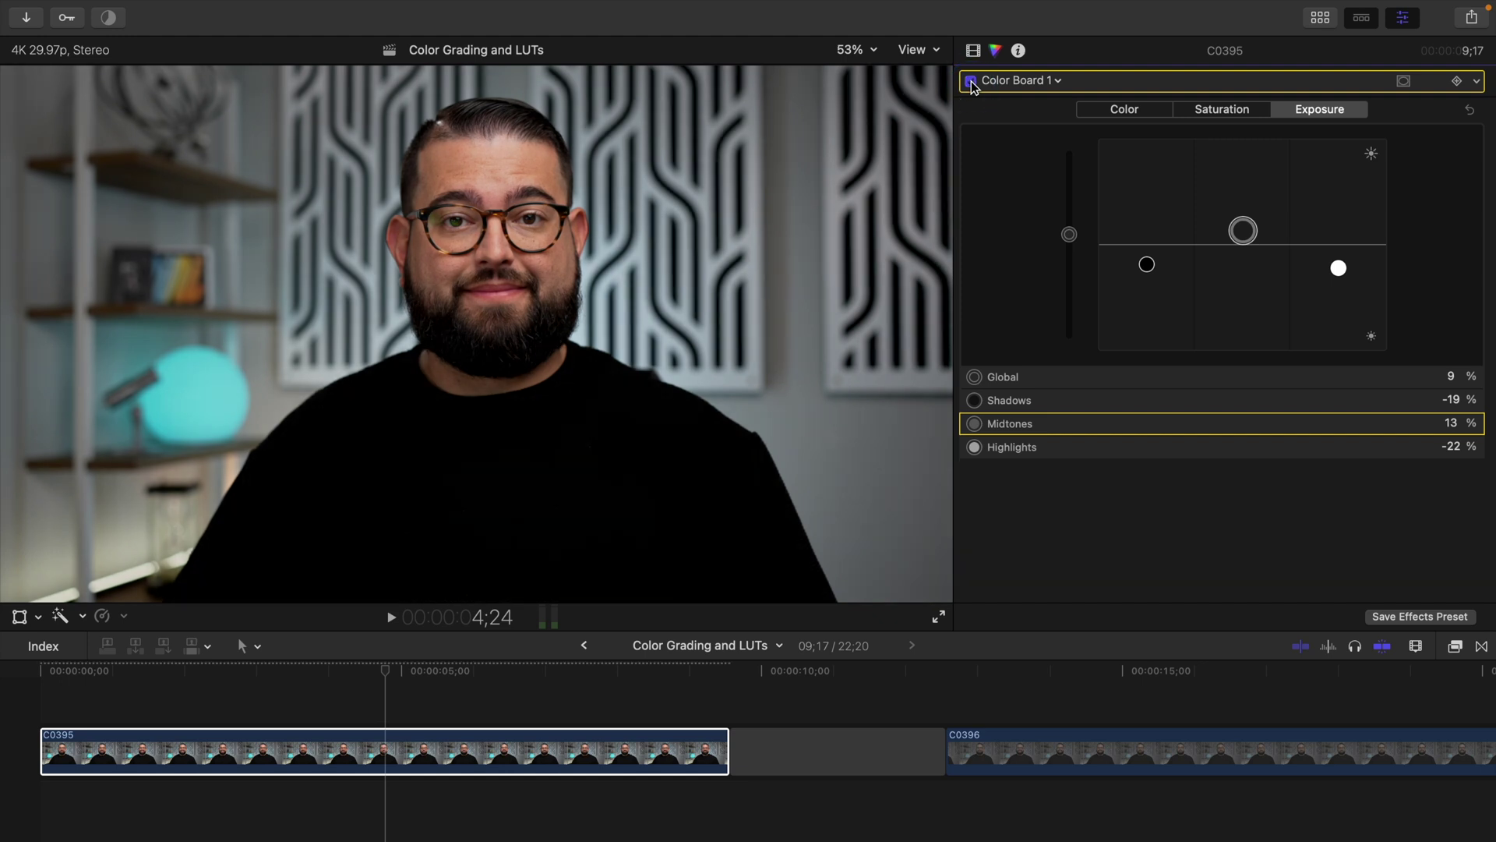
left_click(1237, 117)
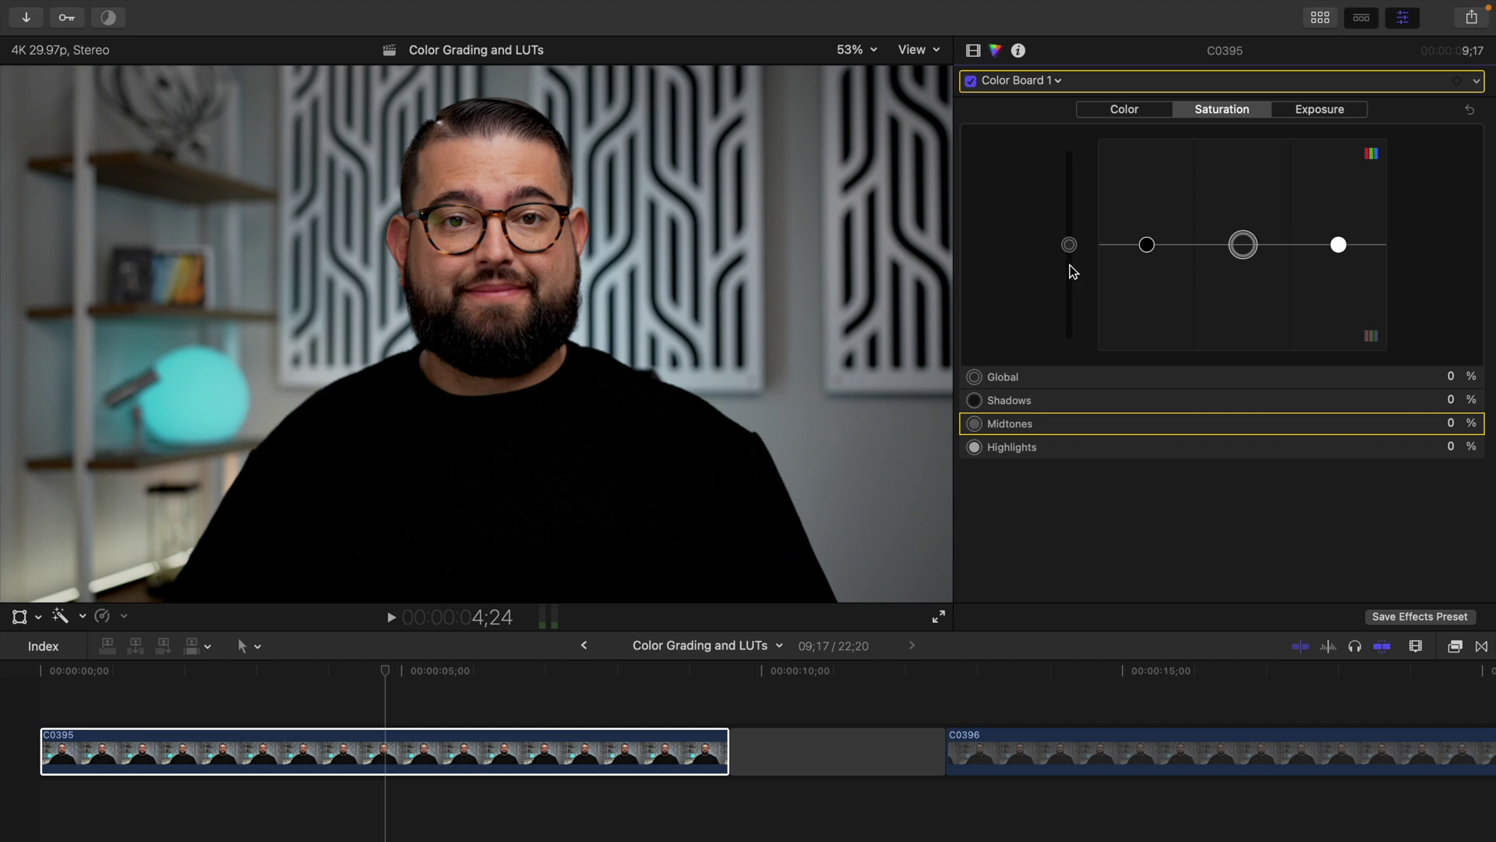
Raise Global saturation to 21% and compare the clip with the correction off and on.
left_click_drag(1069, 245, 1069, 227)
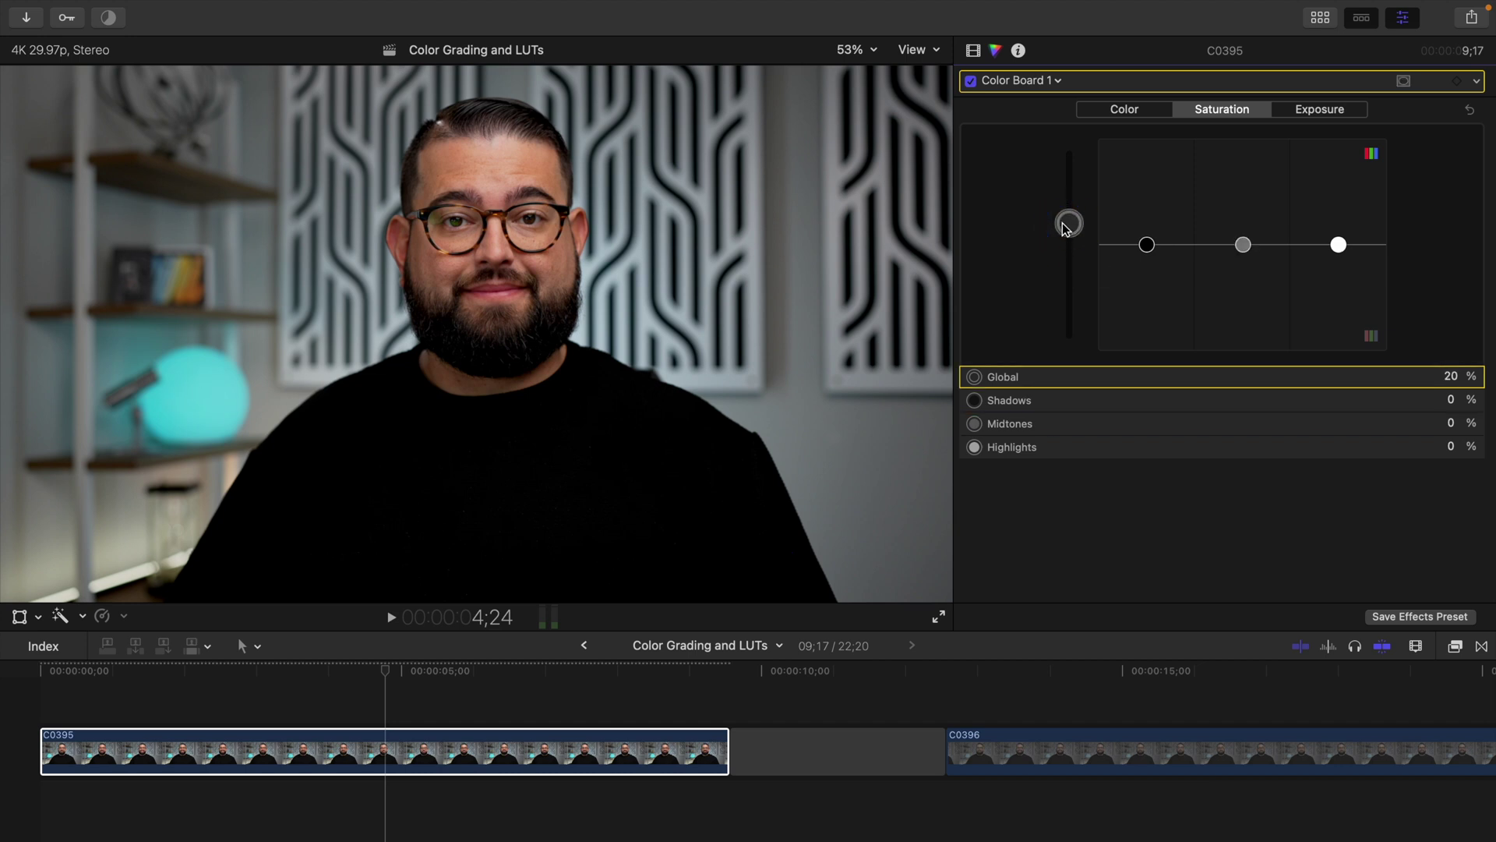
left_click_drag(1069, 224, 1070, 225)
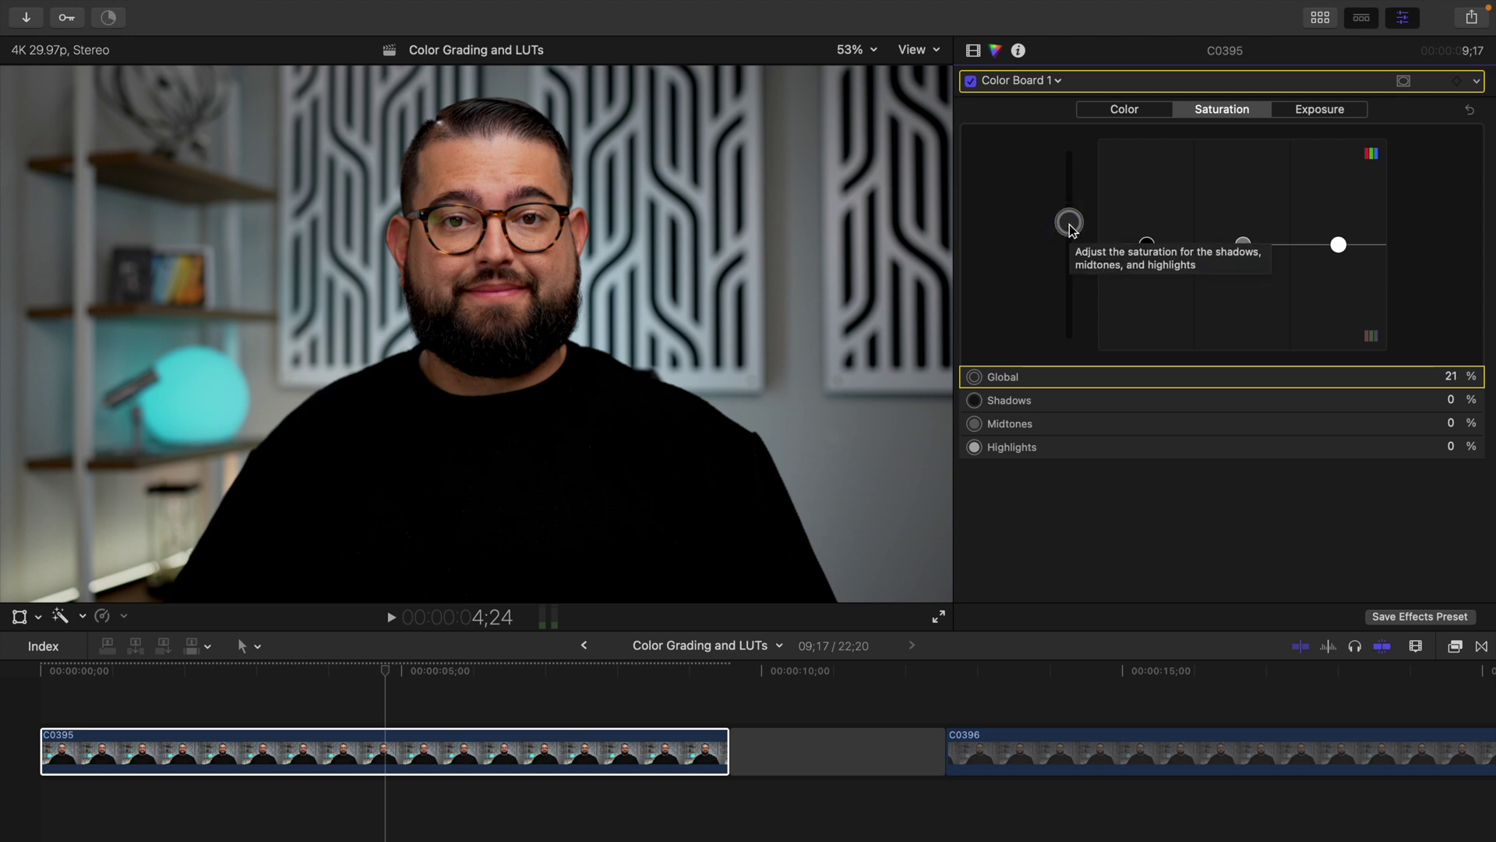
left_click(970, 81)
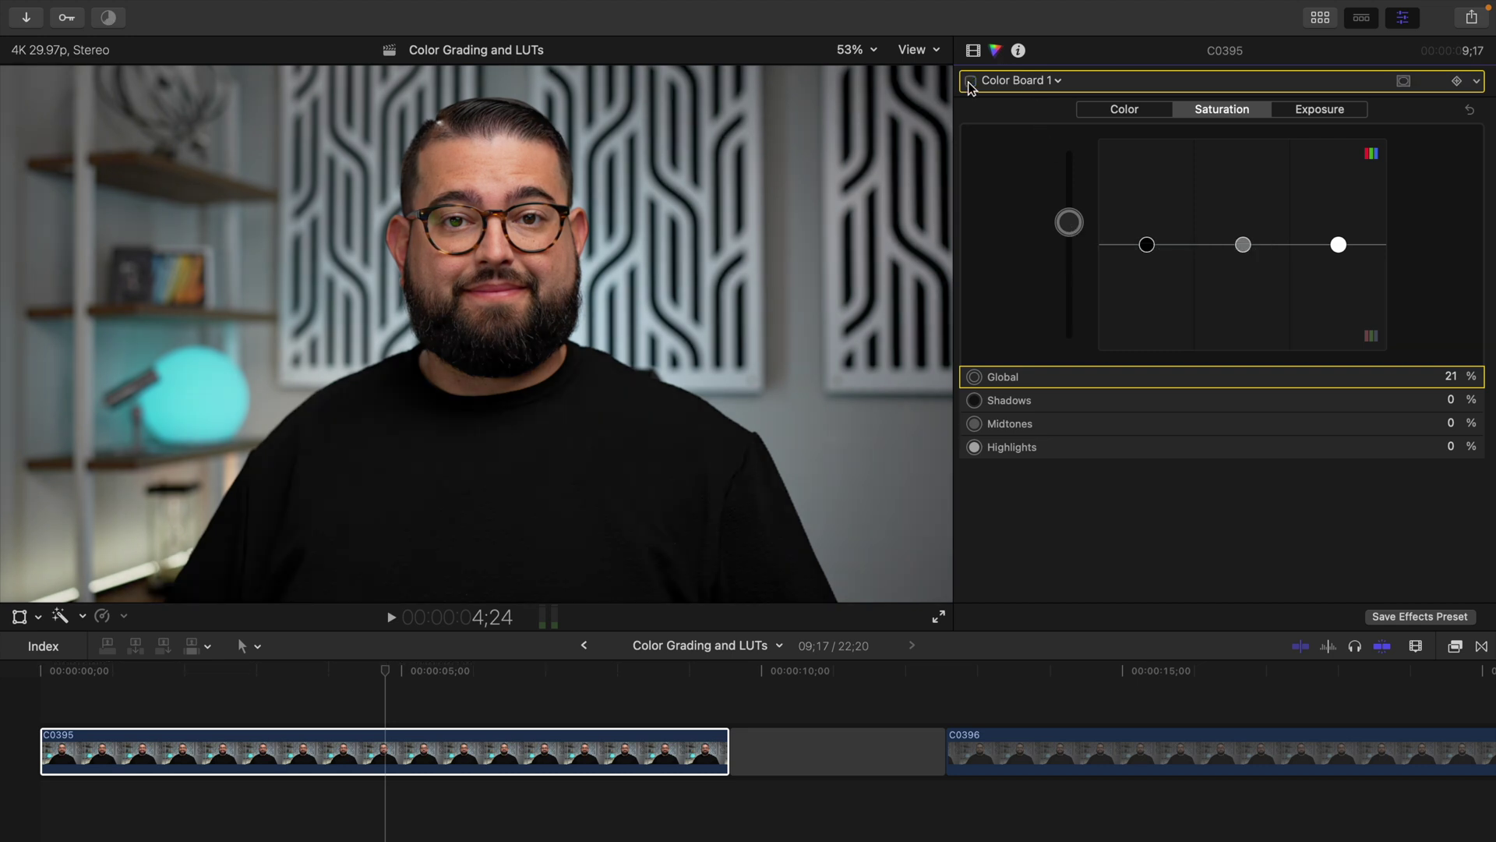
left_click(970, 81)
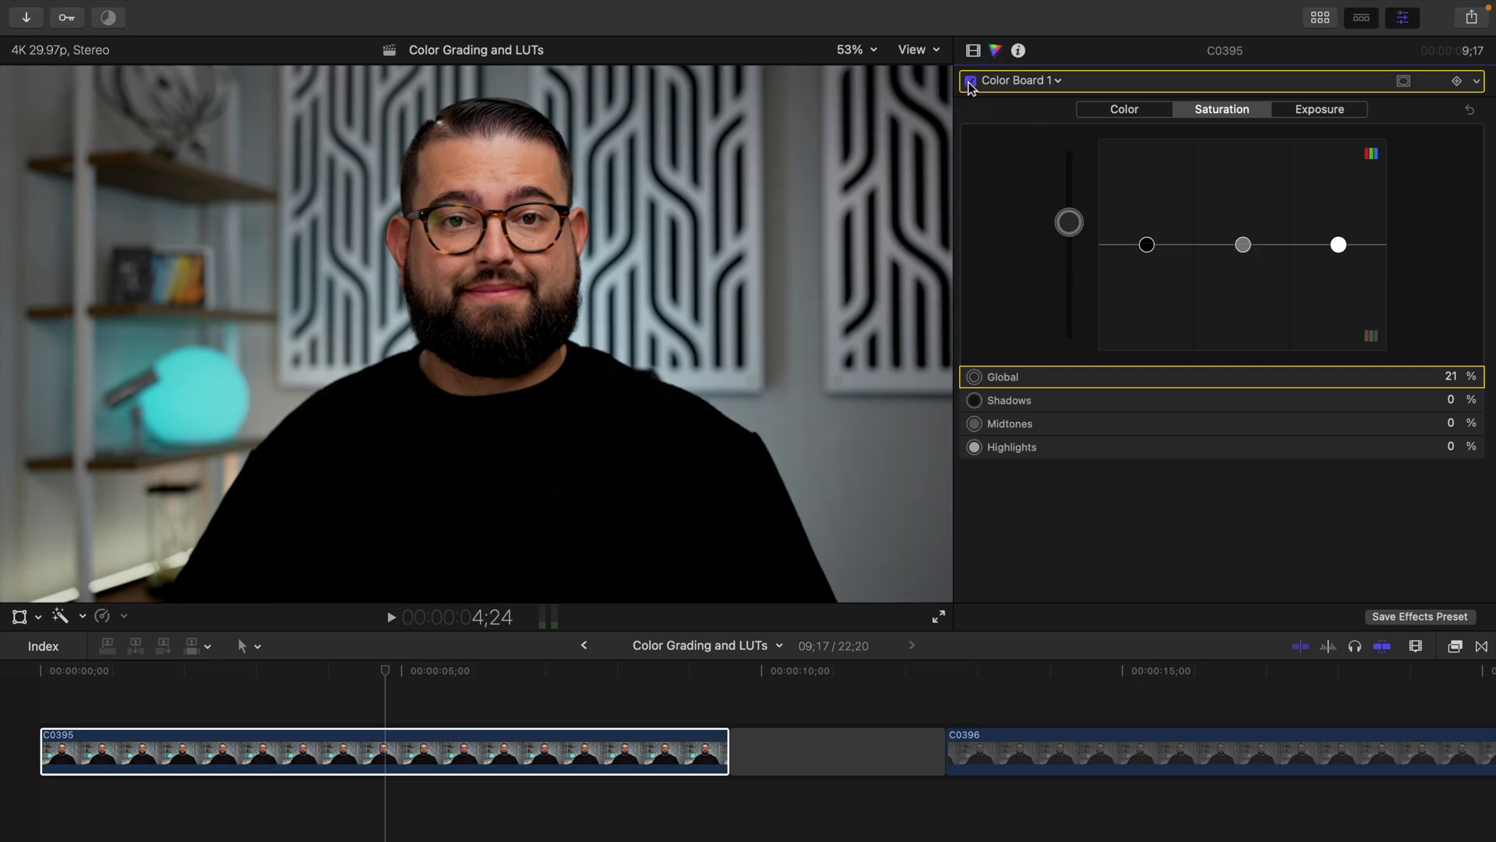
left_click(970, 81)
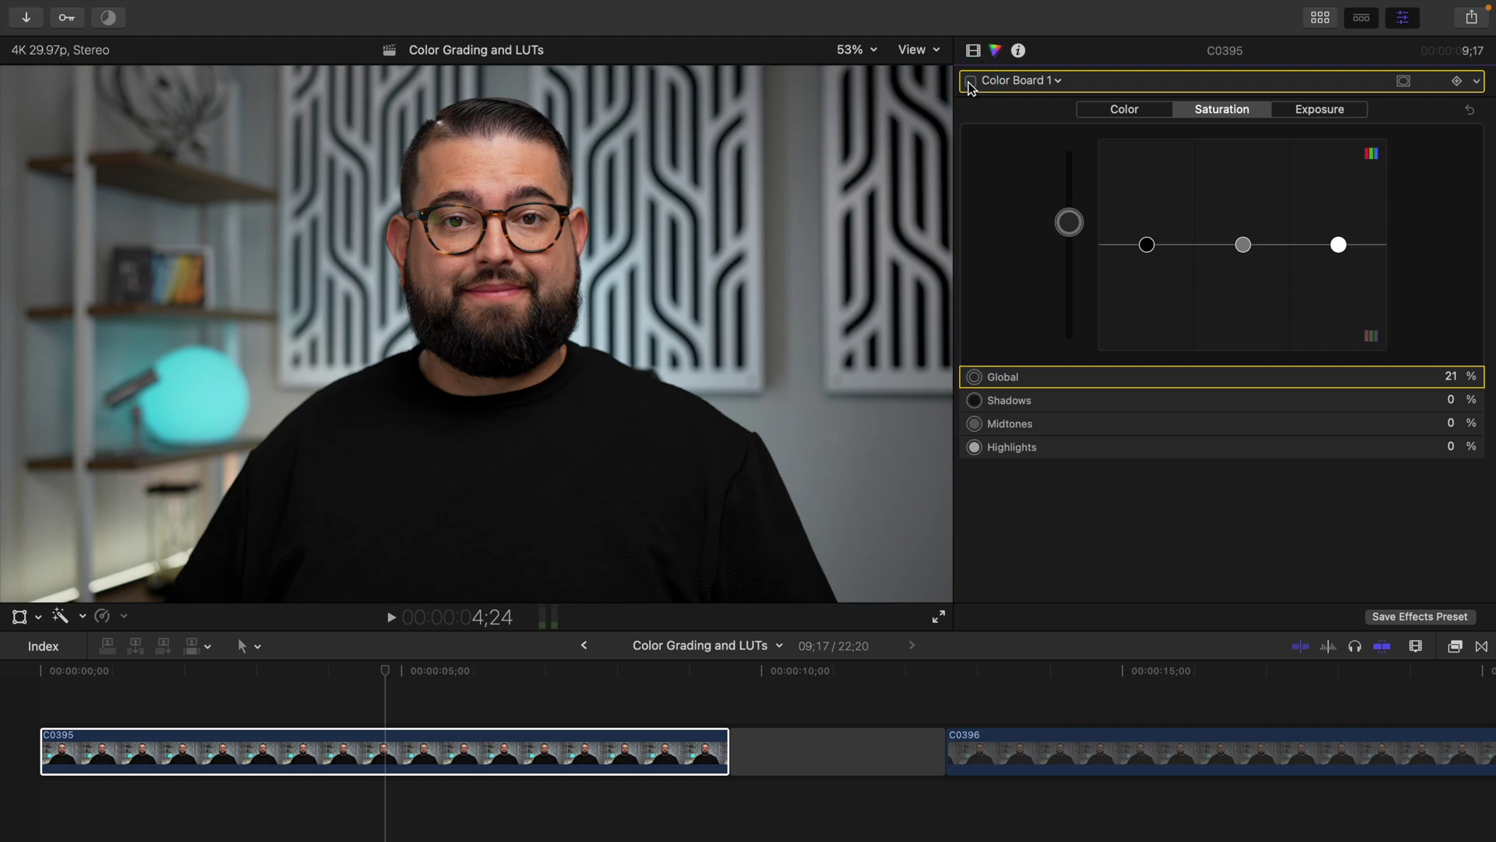
left_click(970, 81)
left_click(970, 81)
left_click(971, 81)
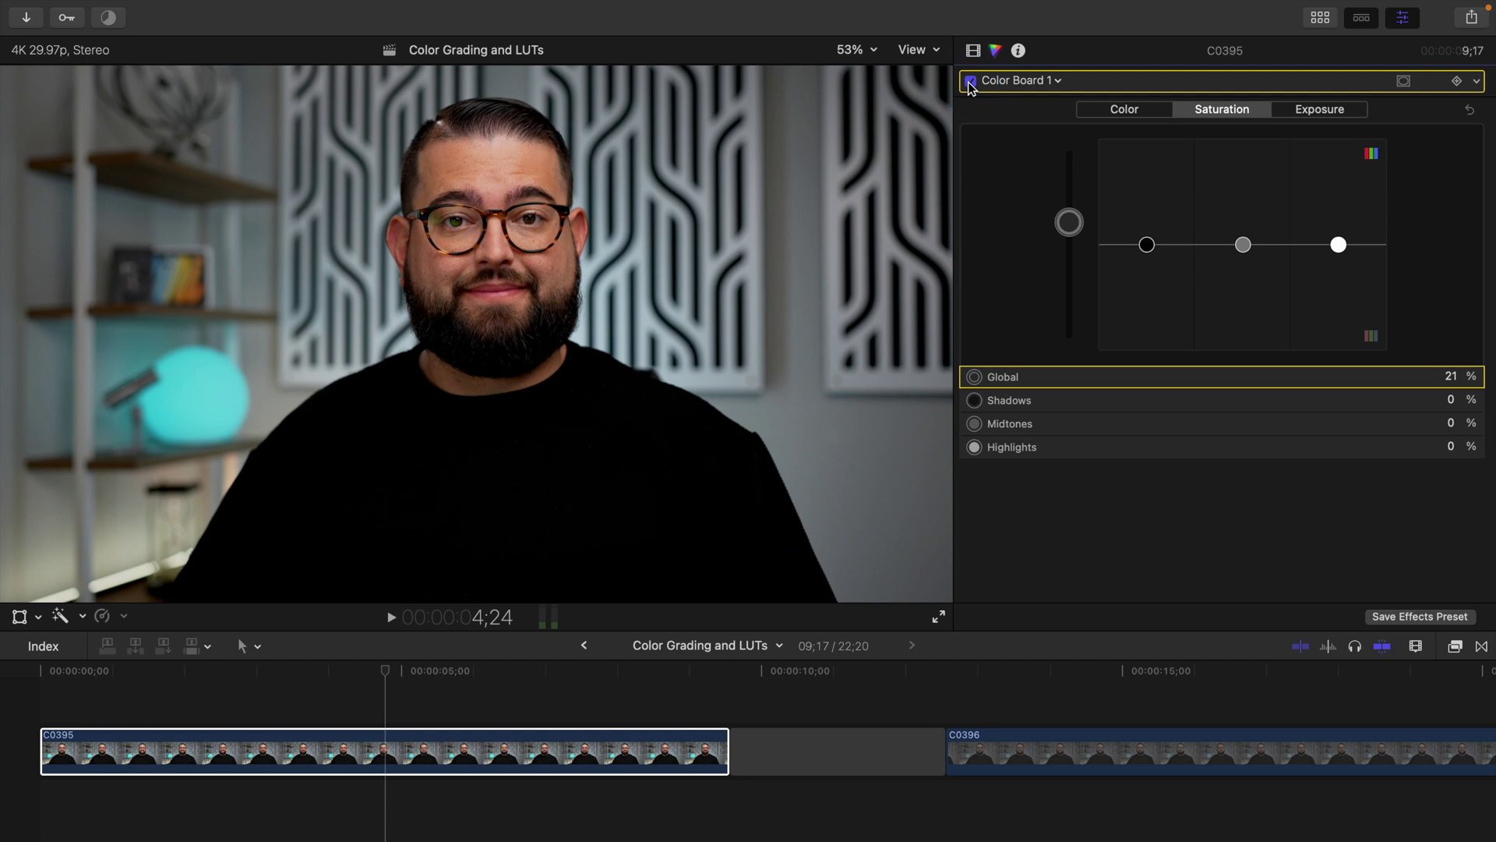
Tint the whole clip faintly blue, setting Global colour to 199° and 3%.
left_click(1117, 111)
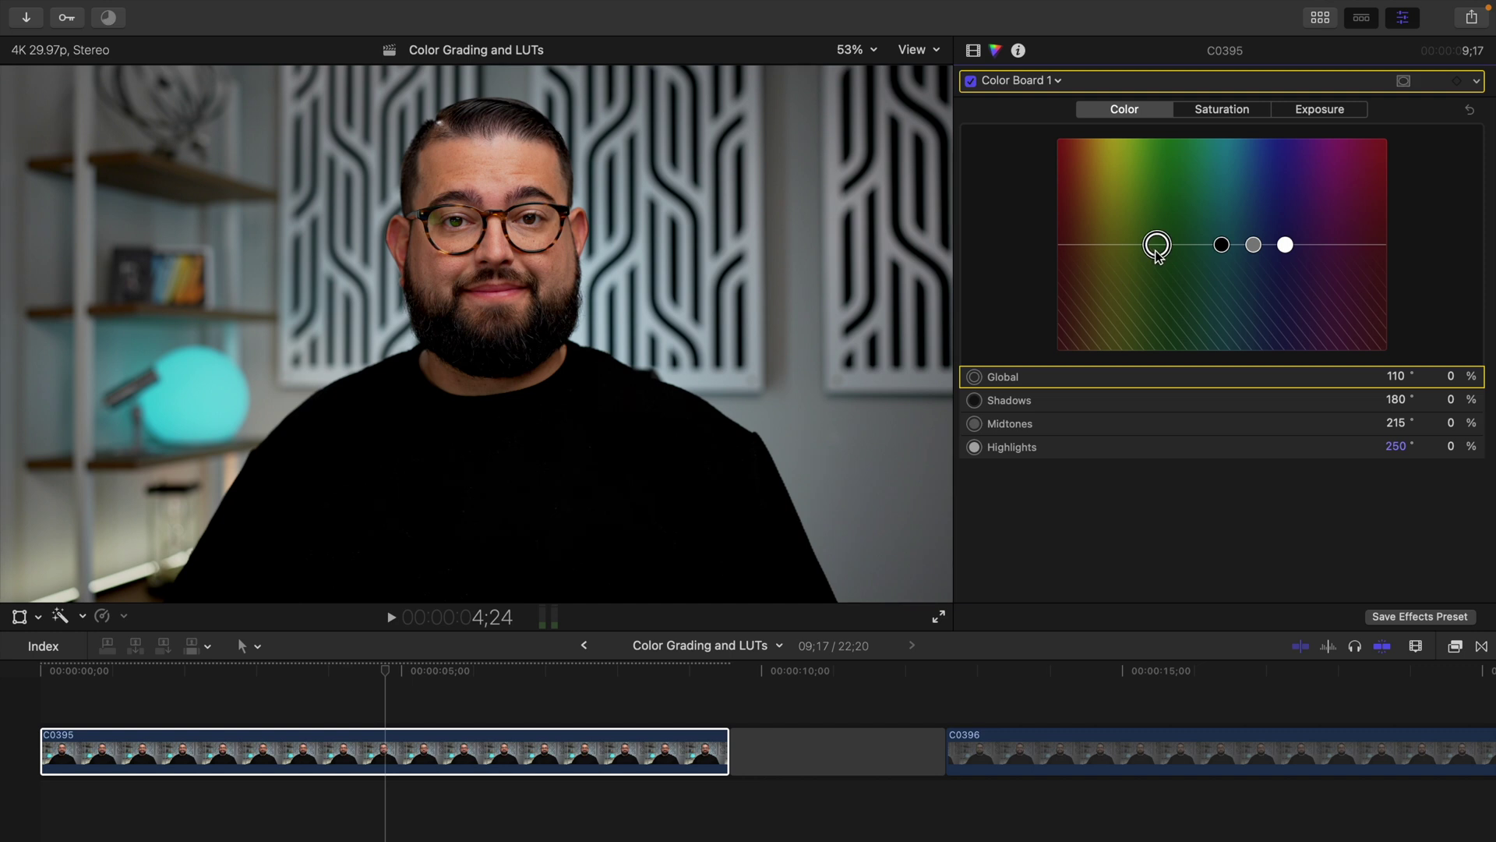
left_click_drag(1156, 247, 1234, 265)
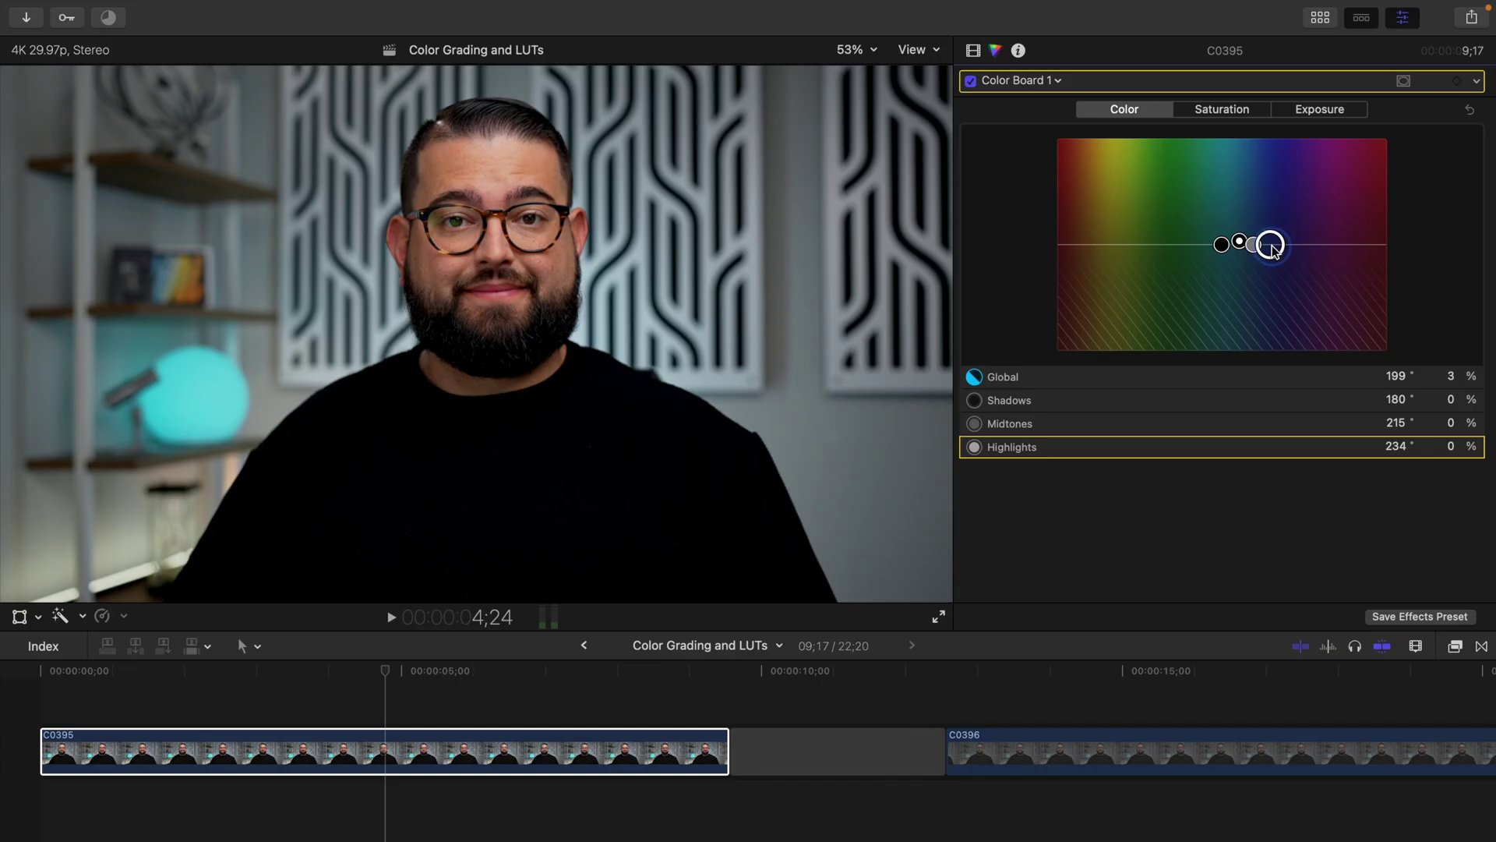
left_click_drag(1269, 244, 1241, 195)
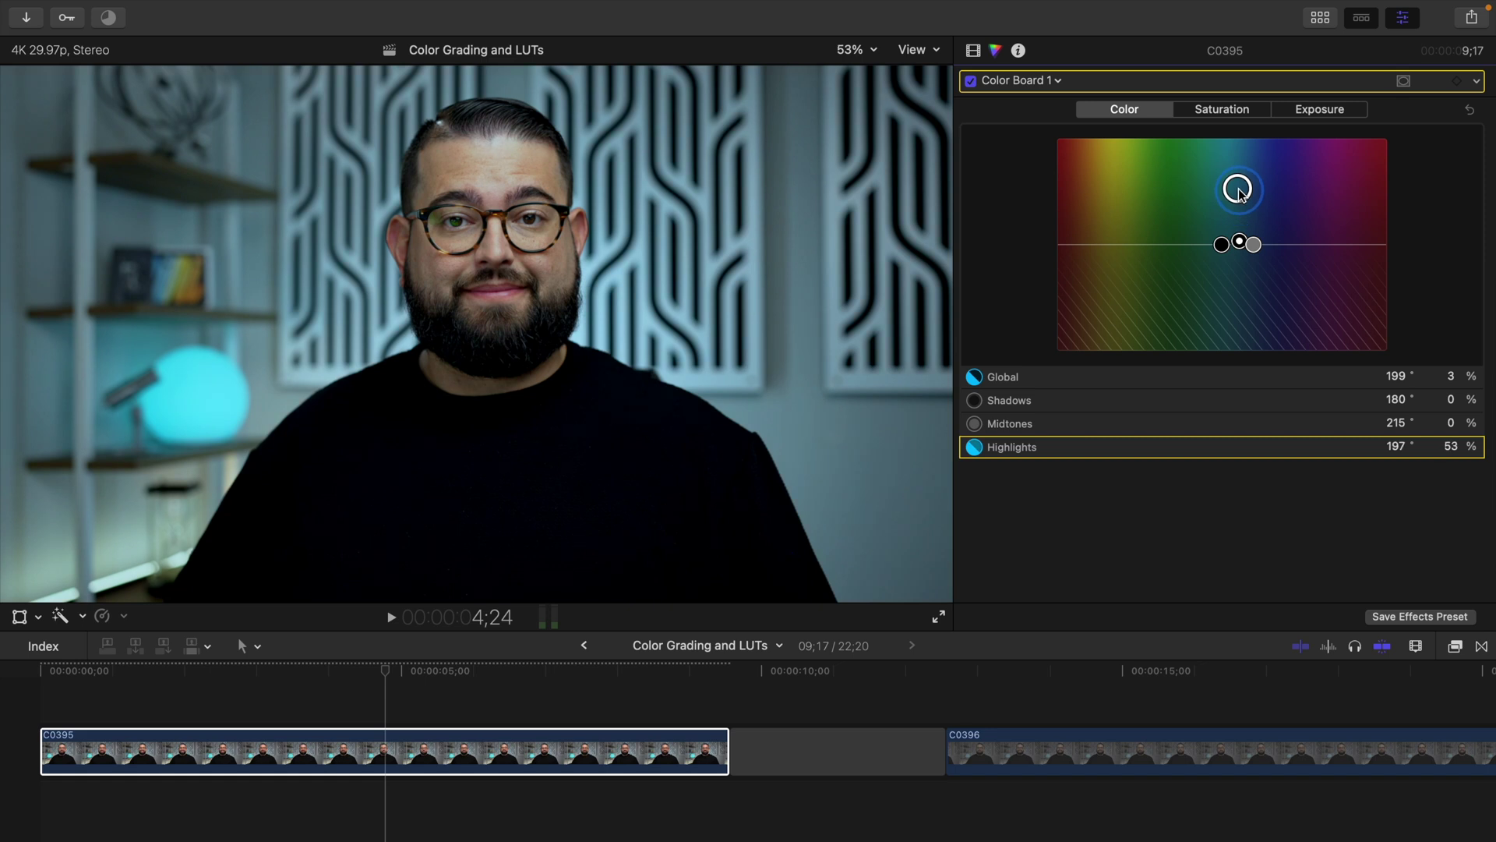
Set the Highlights colour to 190° -8% to neutralise the cyan, and re-enable Color Board 1.
left_click_drag(1241, 195, 1238, 235)
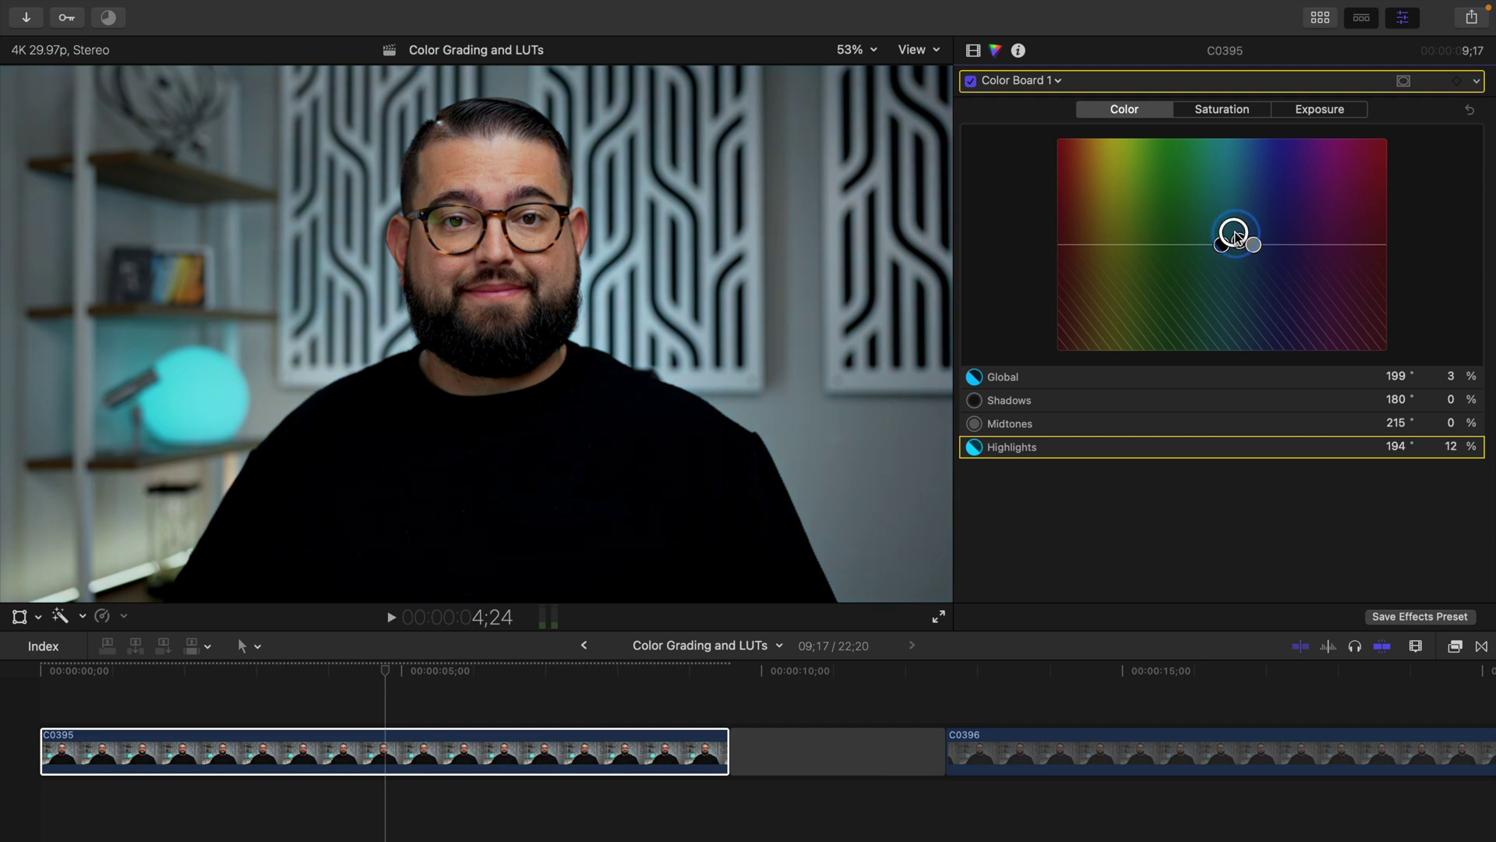
left_click_drag(1236, 237, 1228, 338)
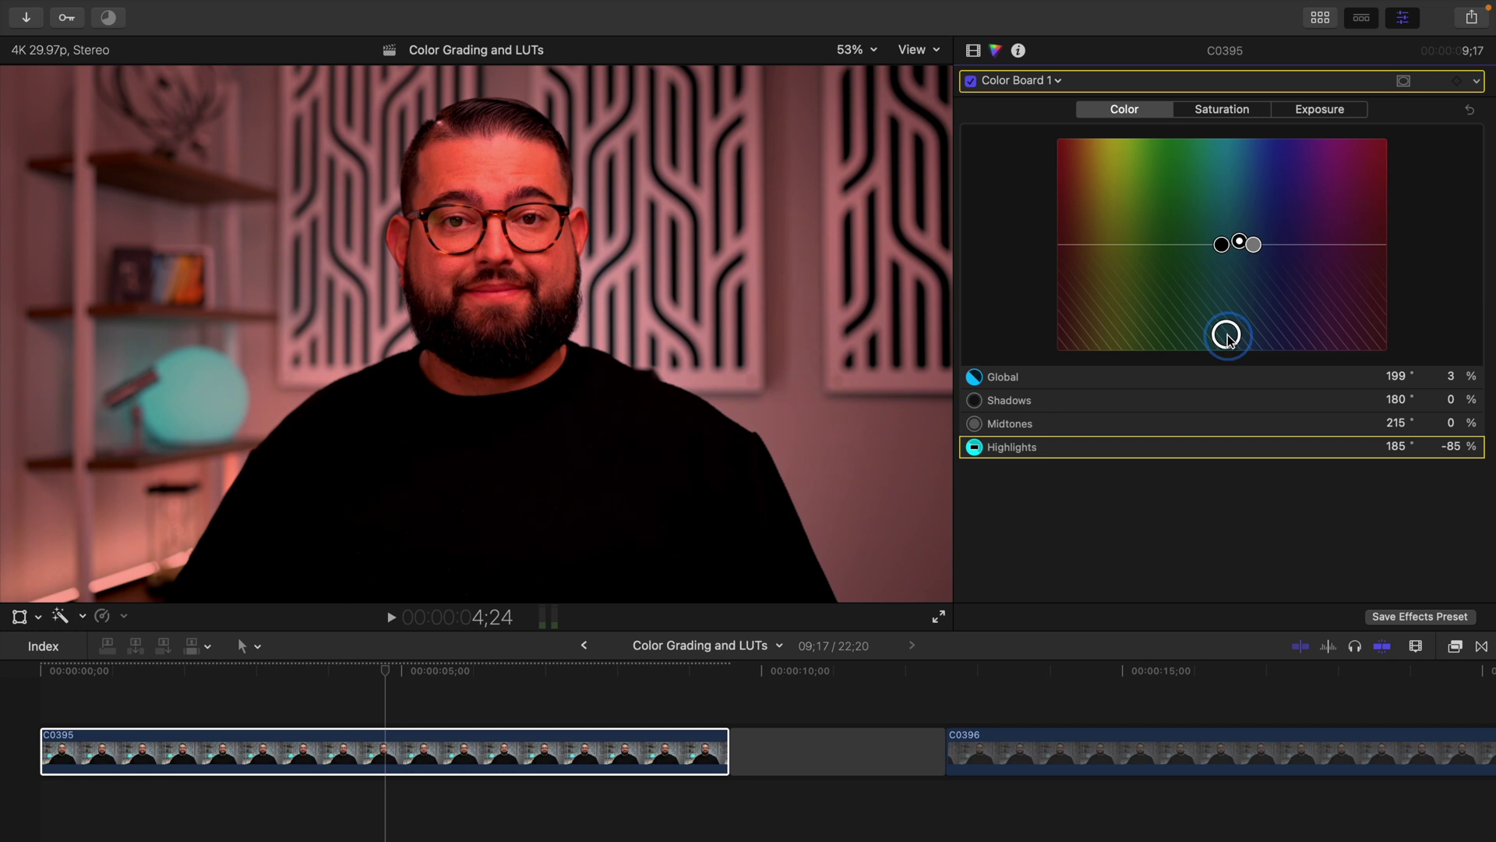
left_click_drag(1228, 337, 1235, 257)
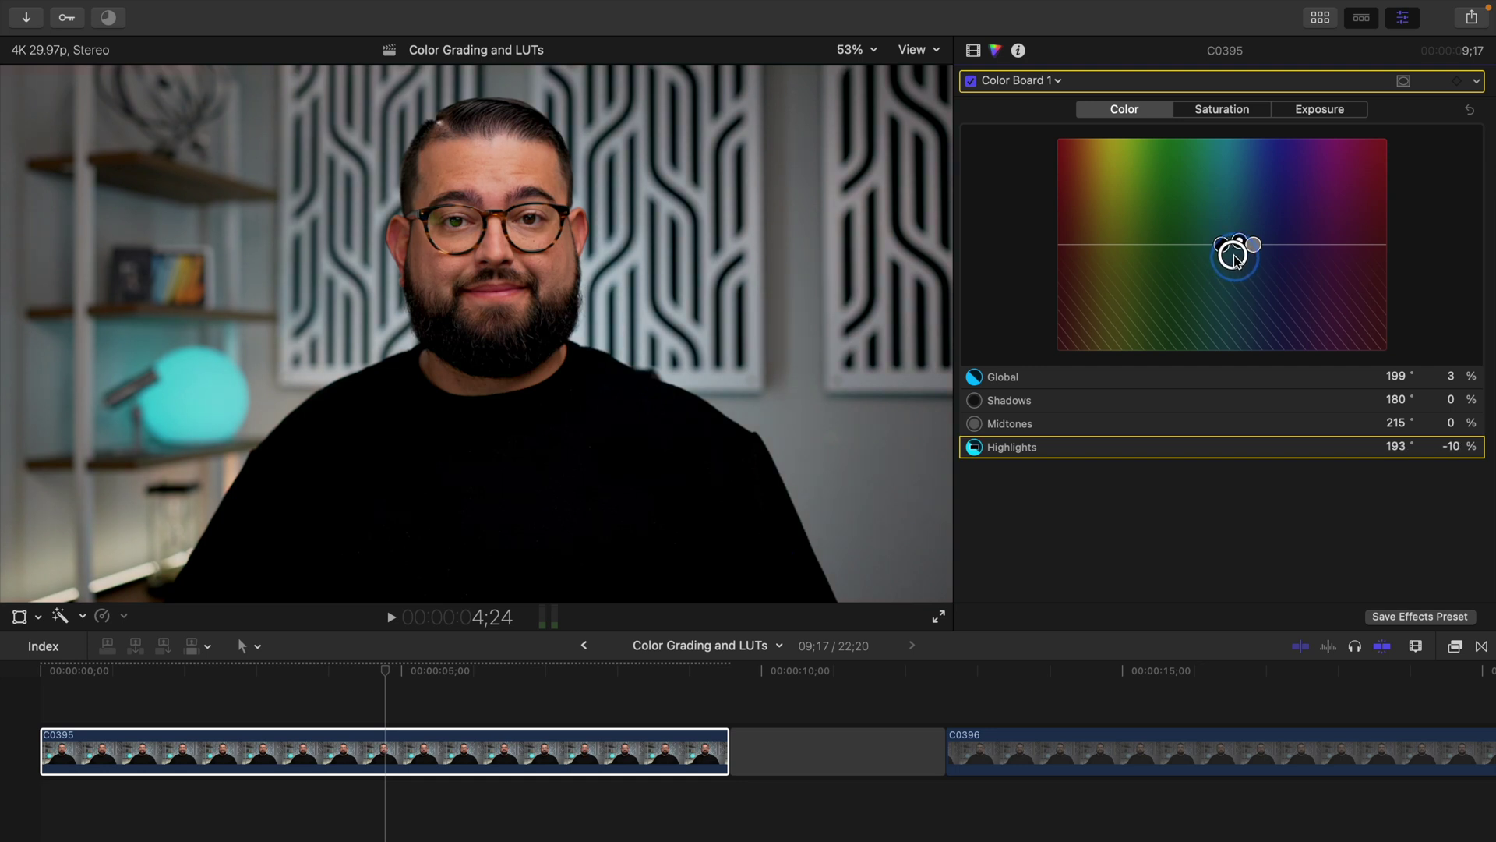
mouse_move(1235, 259)
left_mouse_down()
mouse_move(1052, 254)
mouse_move(1072, 257)
mouse_move(1071, 186)
mouse_move(1058, 318)
mouse_move(1060, 236)
mouse_move(1231, 255)
left_mouse_up()
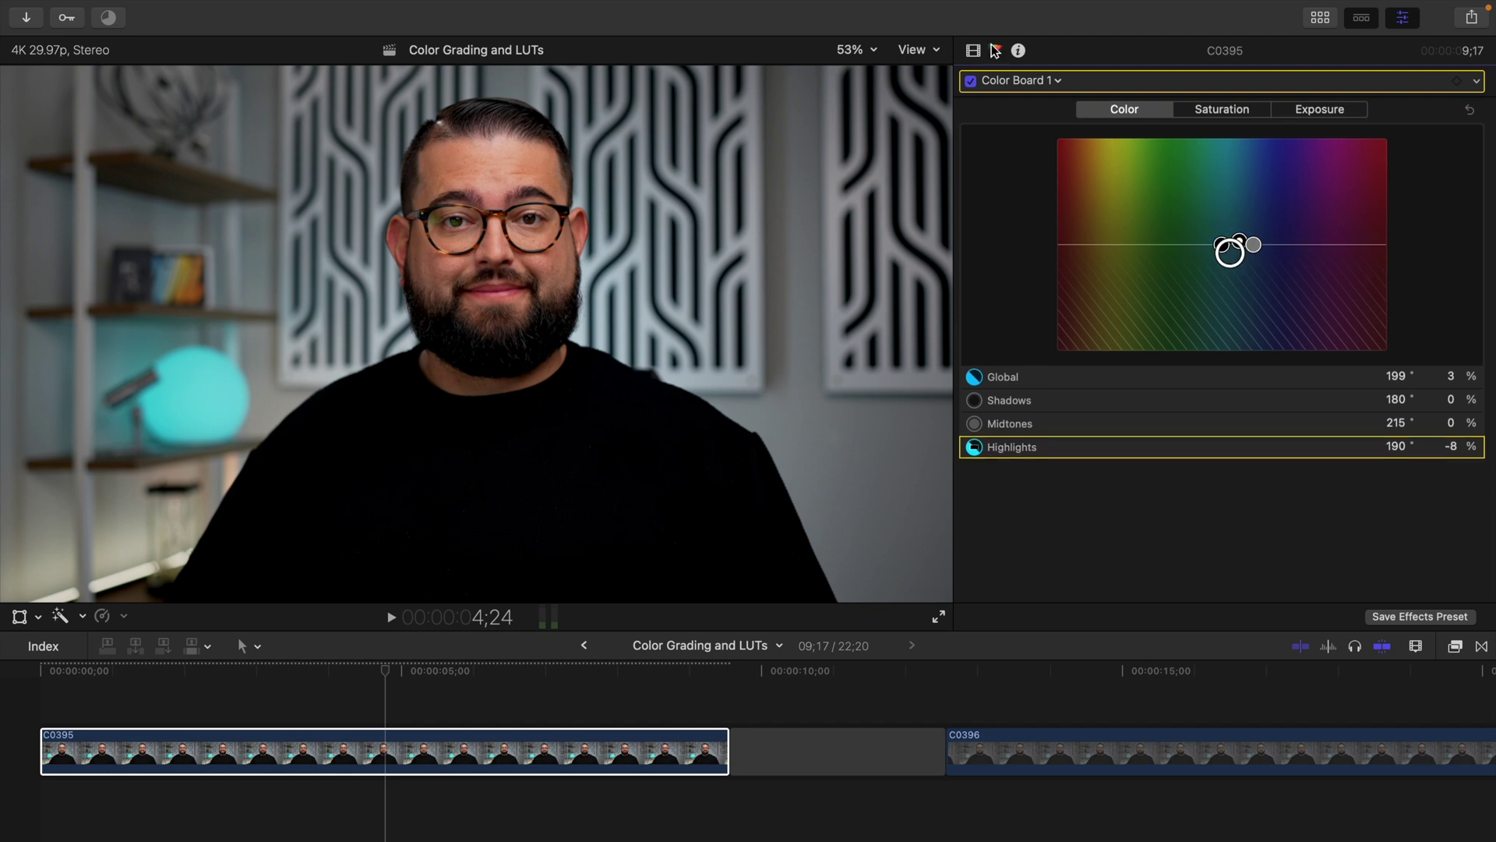
left_click(970, 83)
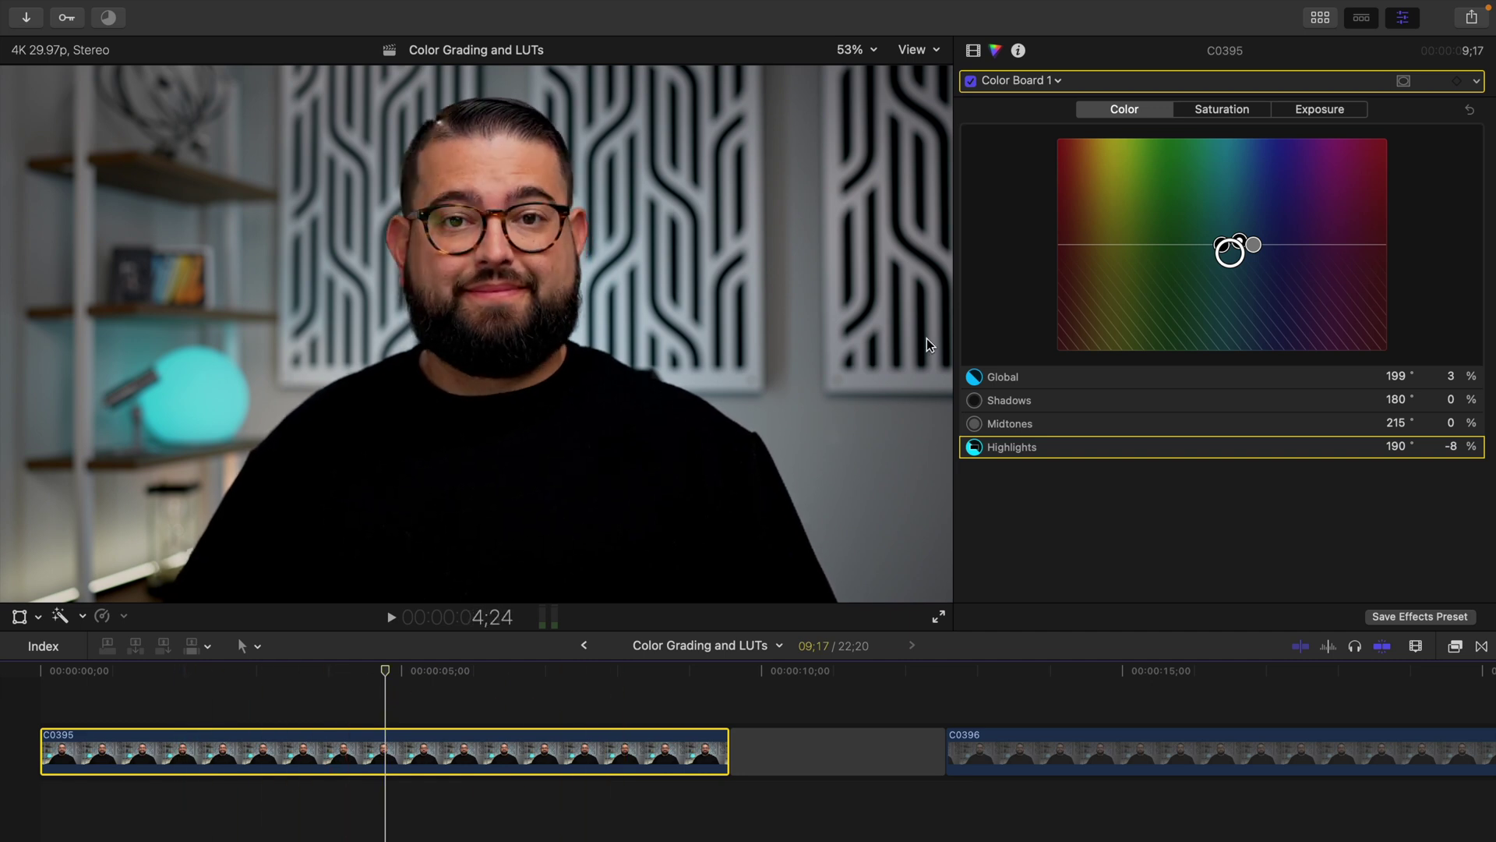
Lift the shadow exposure to -13% and compare with the correction toggled off and on.
left_click(1320, 111)
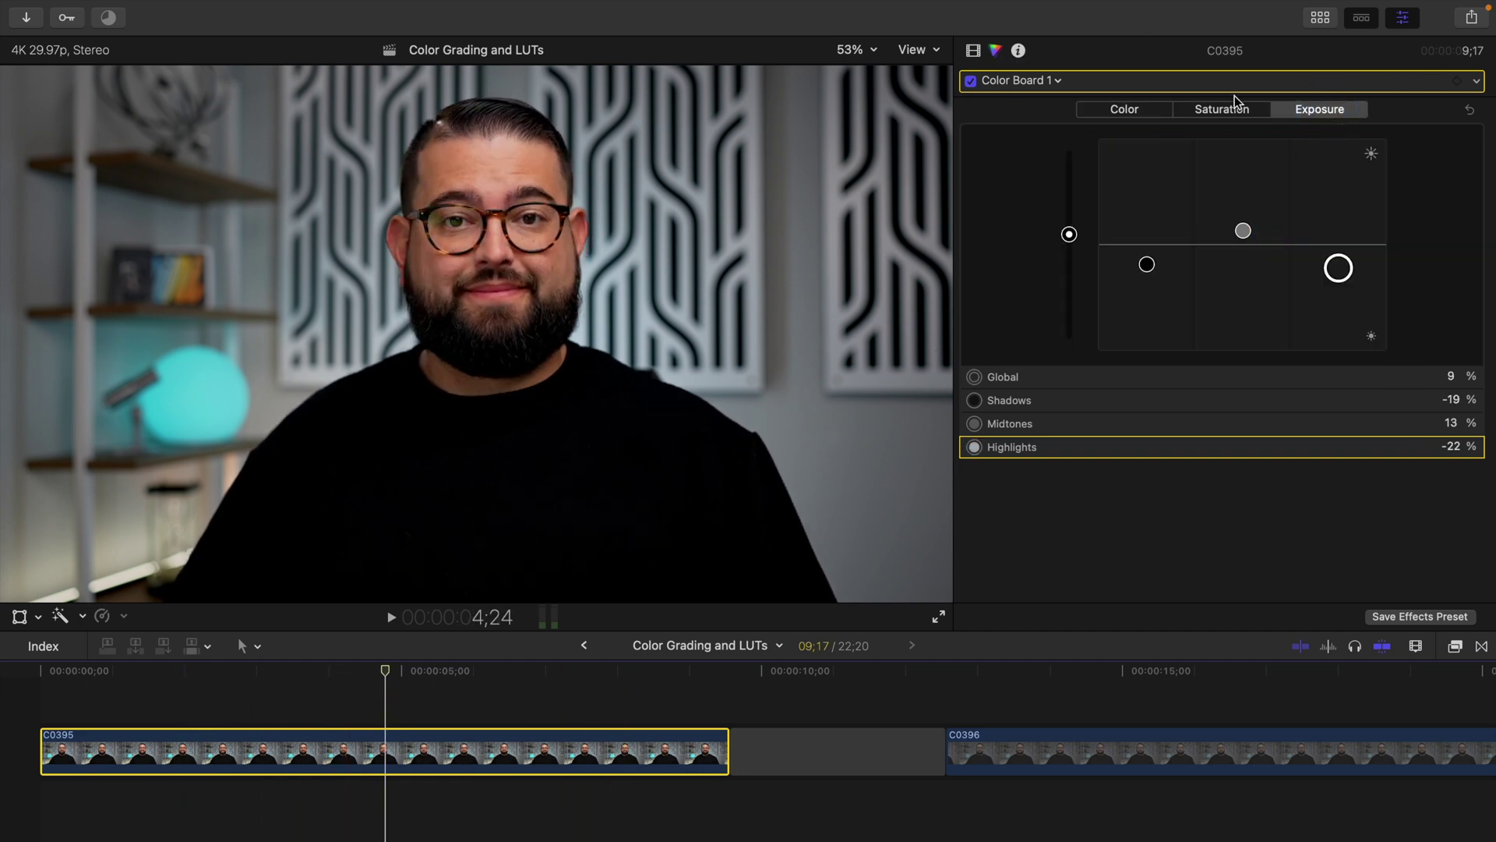
left_click(1147, 265)
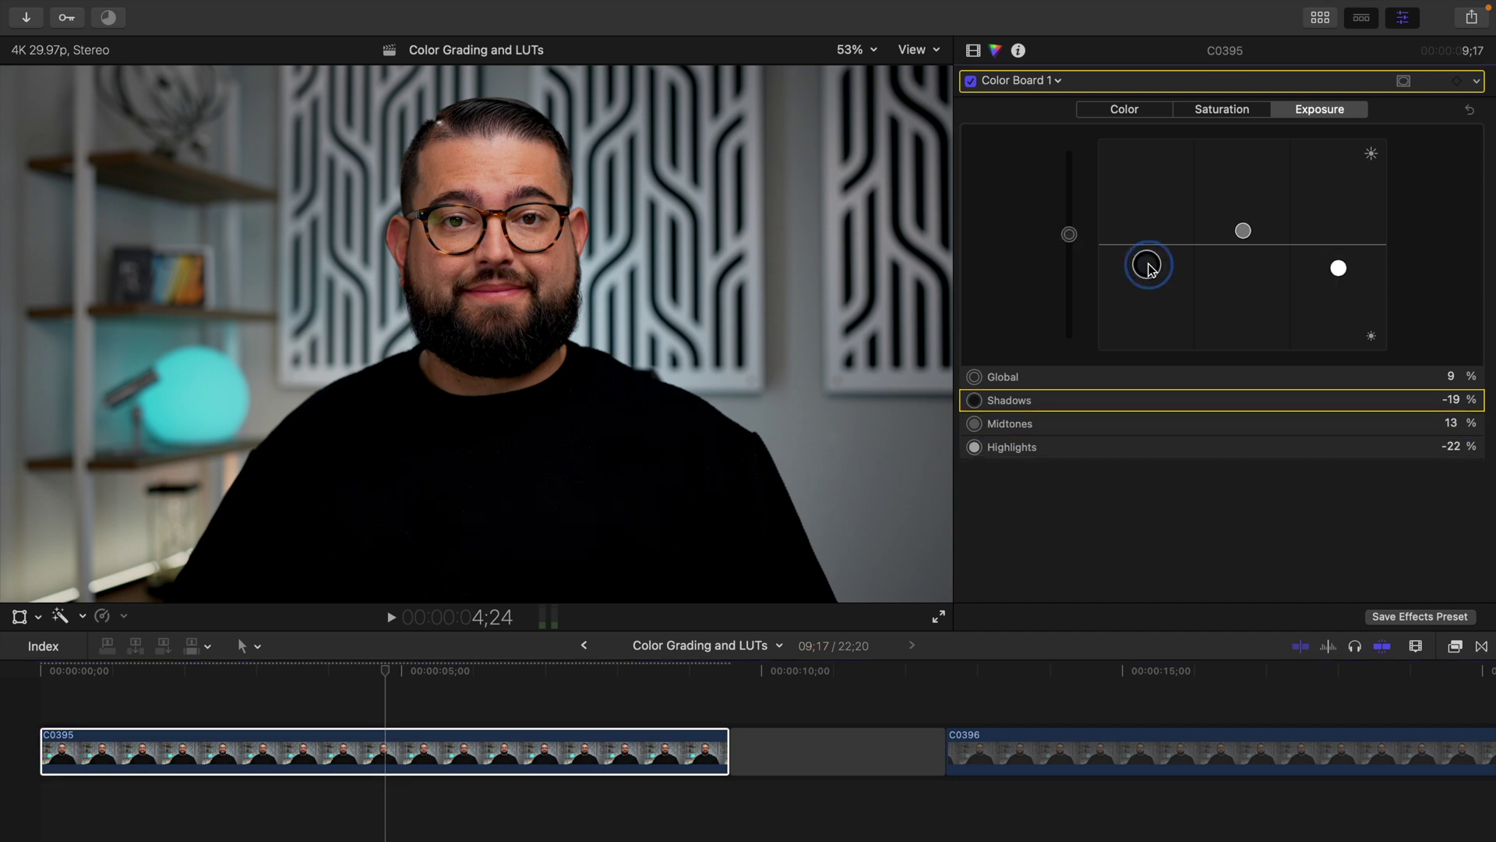
left_click_drag(1148, 259, 1148, 256)
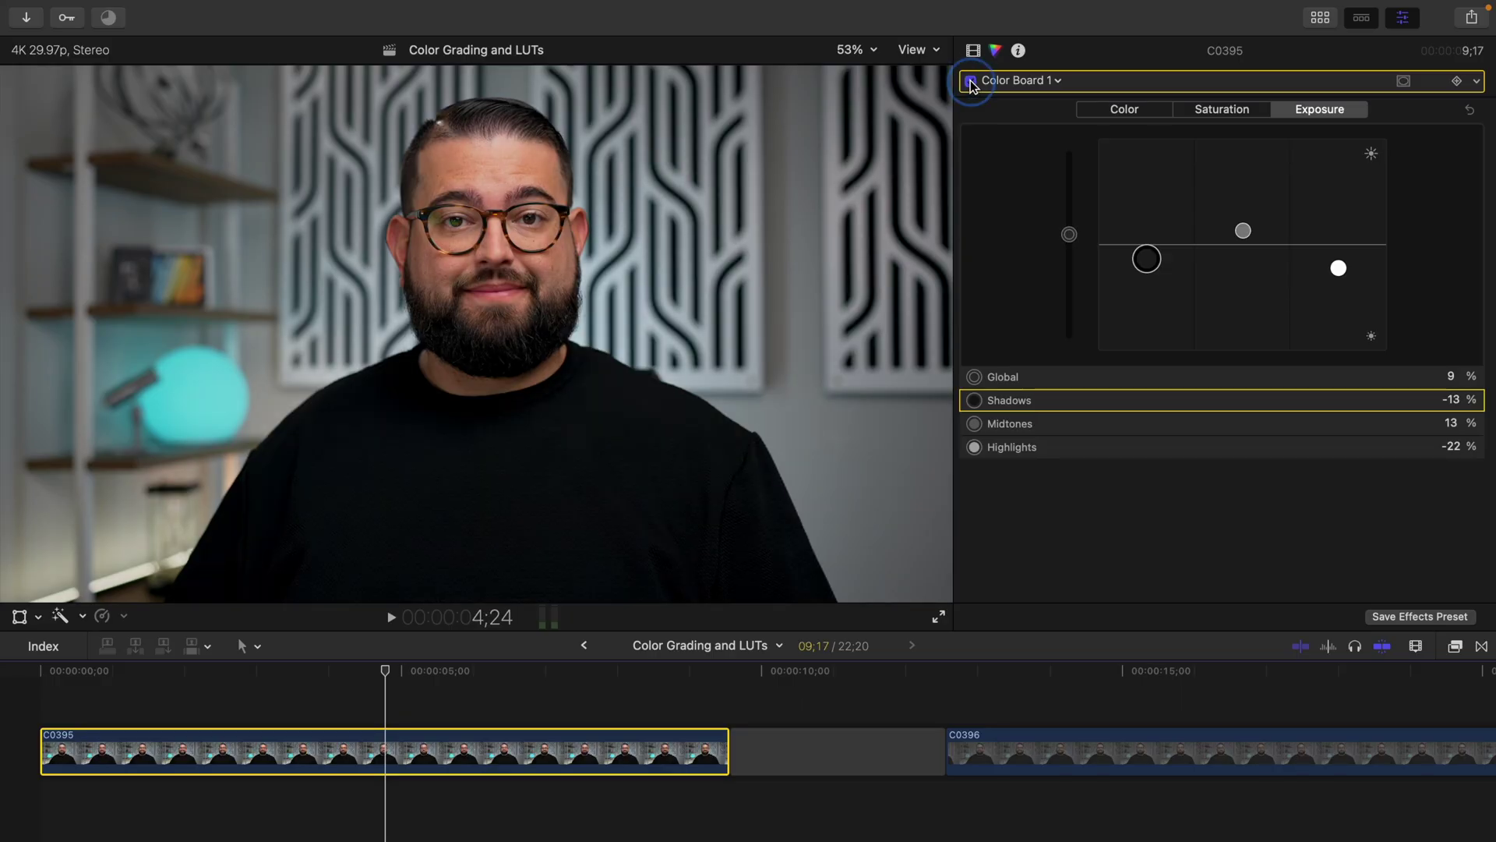
left_click(971, 82)
left_click(971, 82)
left_click(971, 82)
left_click(971, 82)
Lower the shadows to -15% and check the grade against the original again.
left_click(1154, 265)
left_click_drag(1154, 266, 1155, 268)
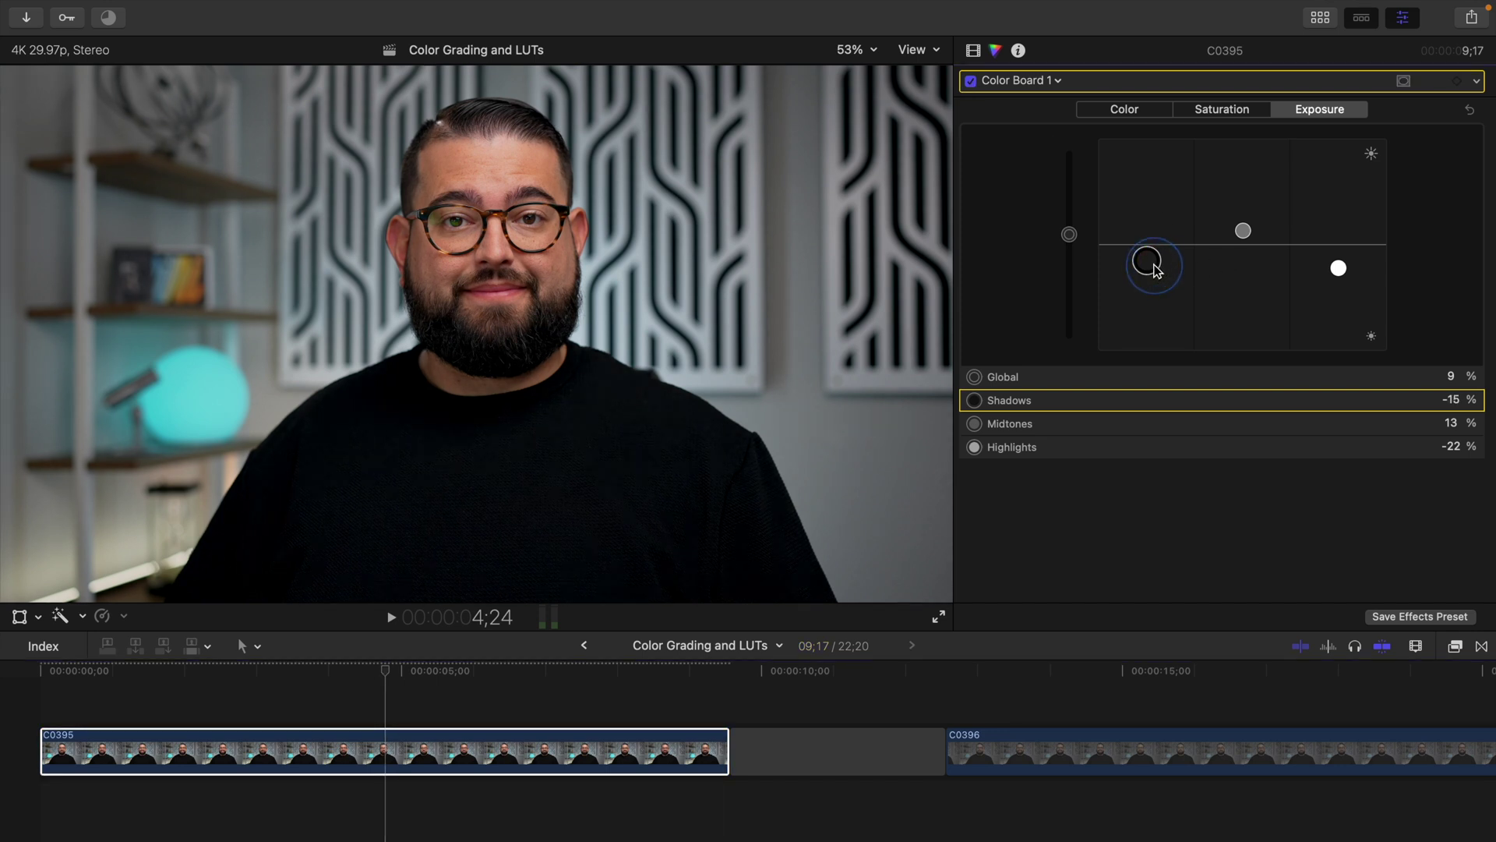
left_click(970, 82)
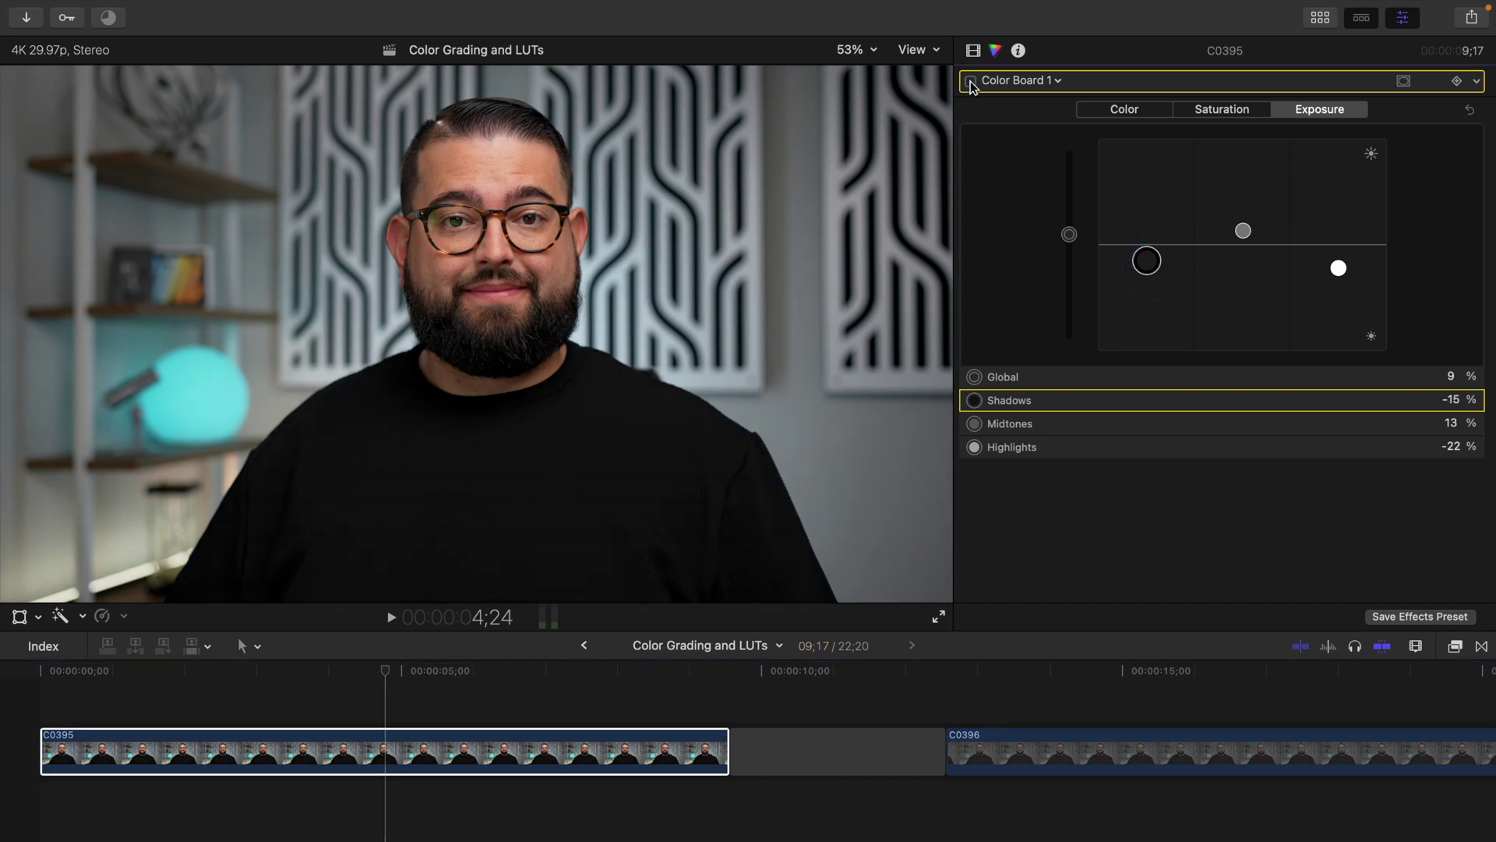
left_click(971, 82)
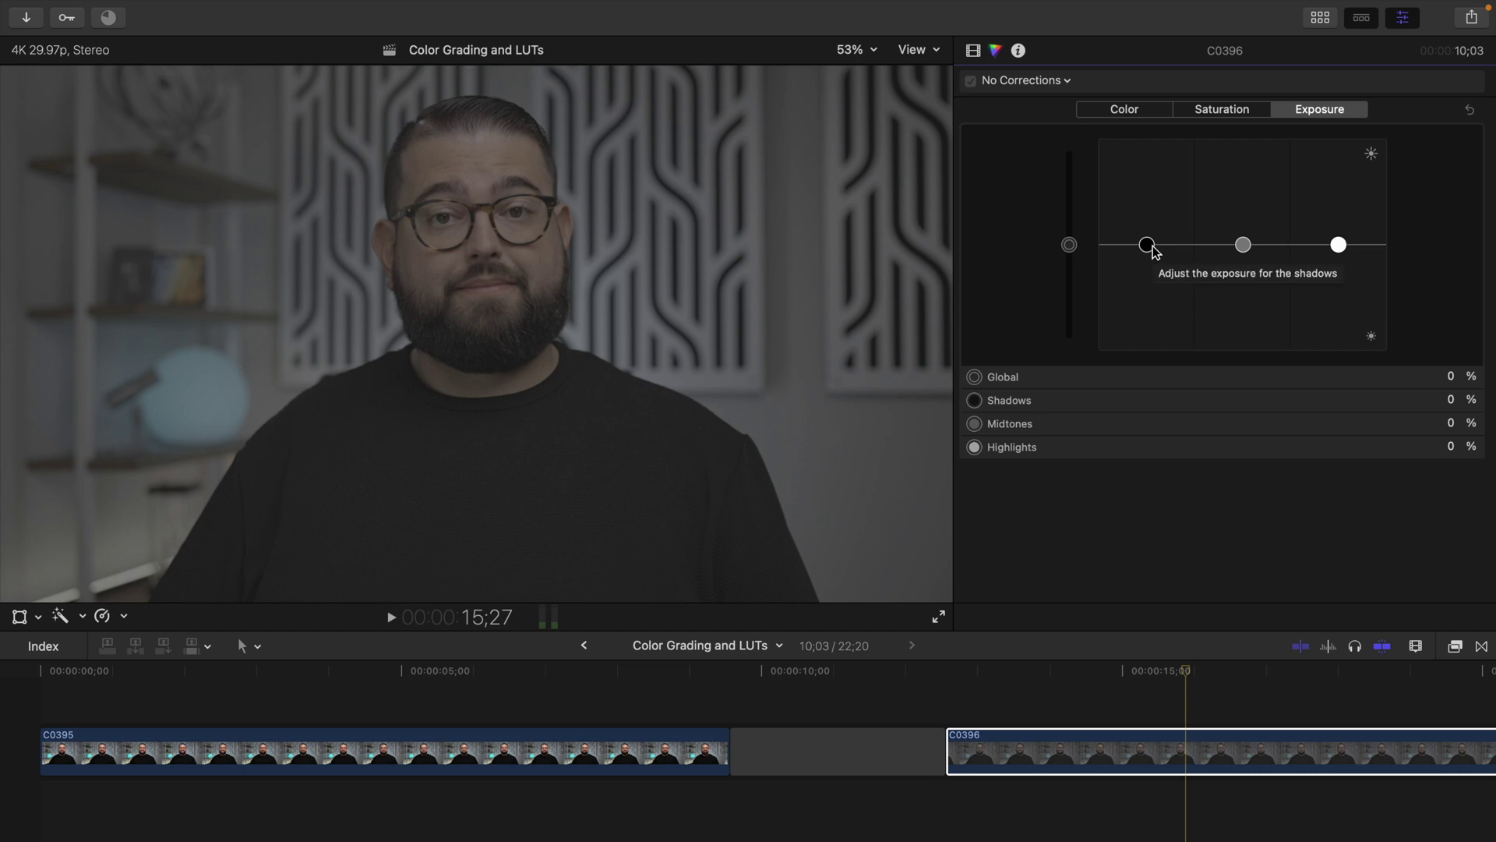
Set clip C0396's exposure to Global 50%, Shadows -53% and Highlights -28%.
left_click_drag(1069, 234, 1067, 193)
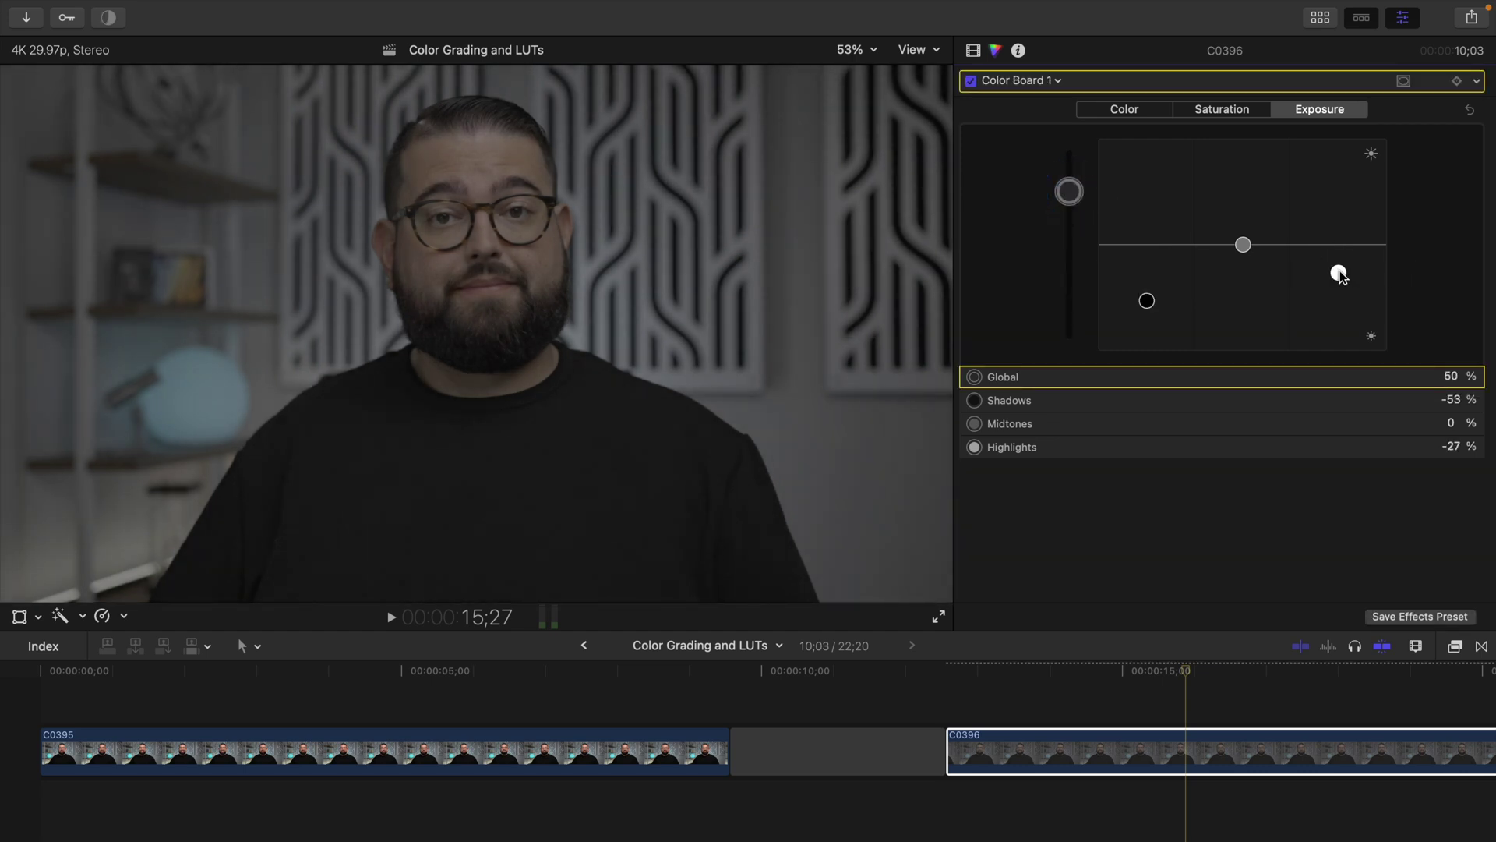
left_click_drag(1338, 274, 1340, 276)
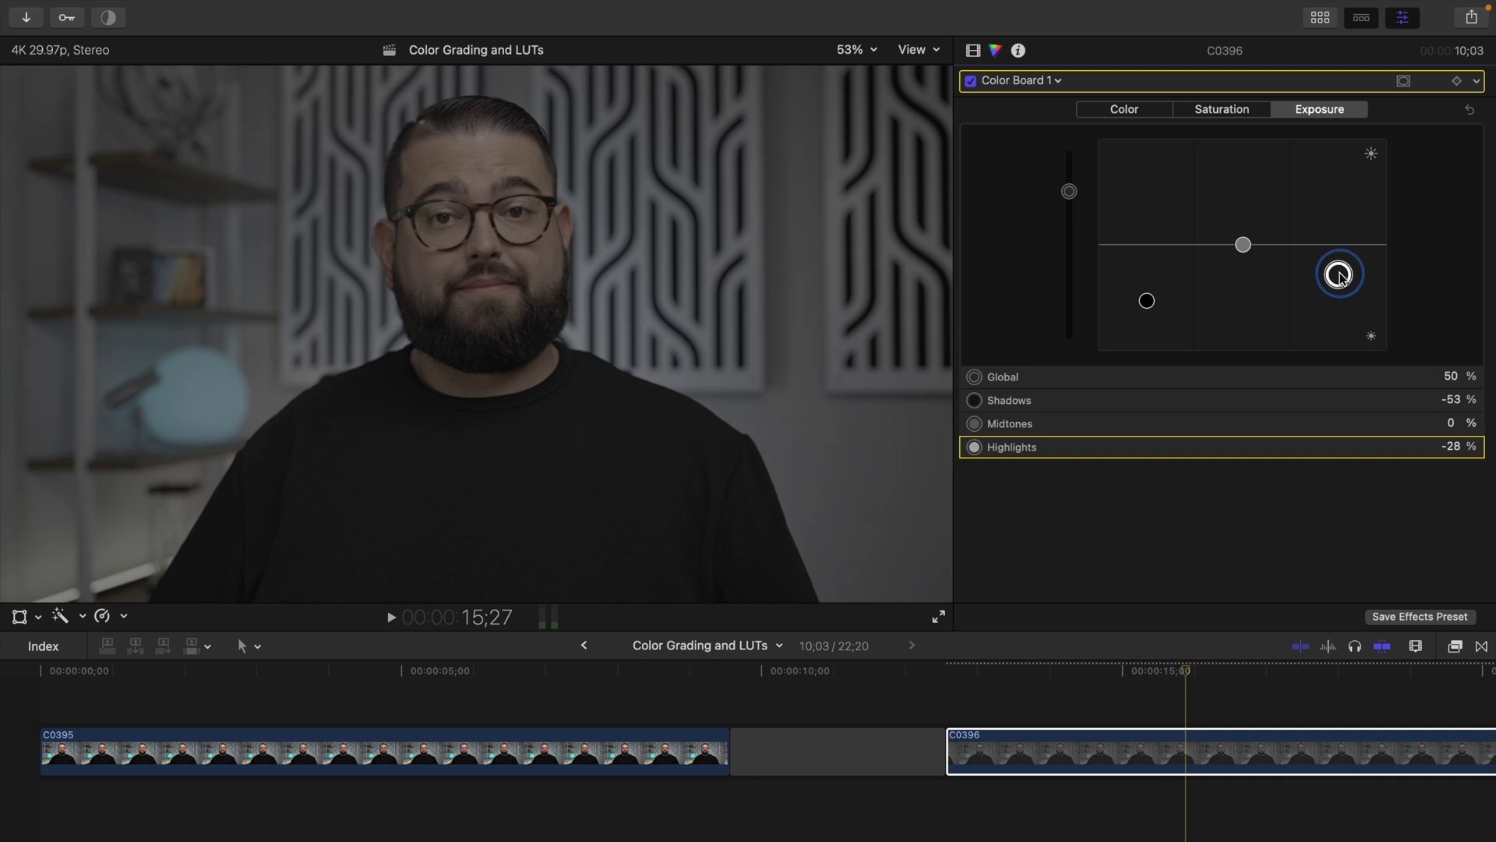
Boost clip C0396's Global saturation to about 97%.
left_click(1246, 113)
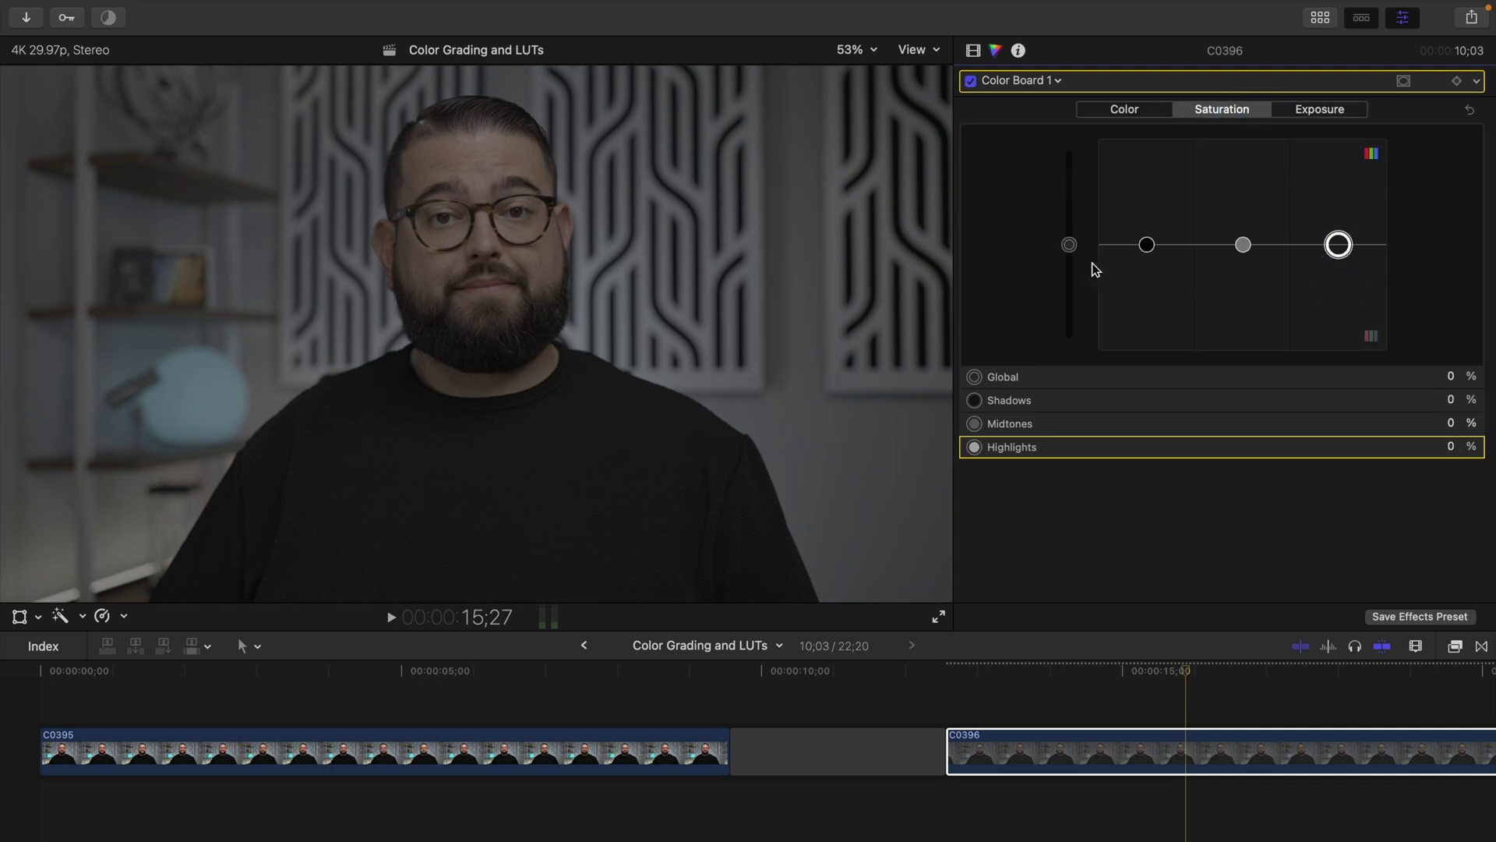
left_click_drag(1064, 244, 1070, 162)
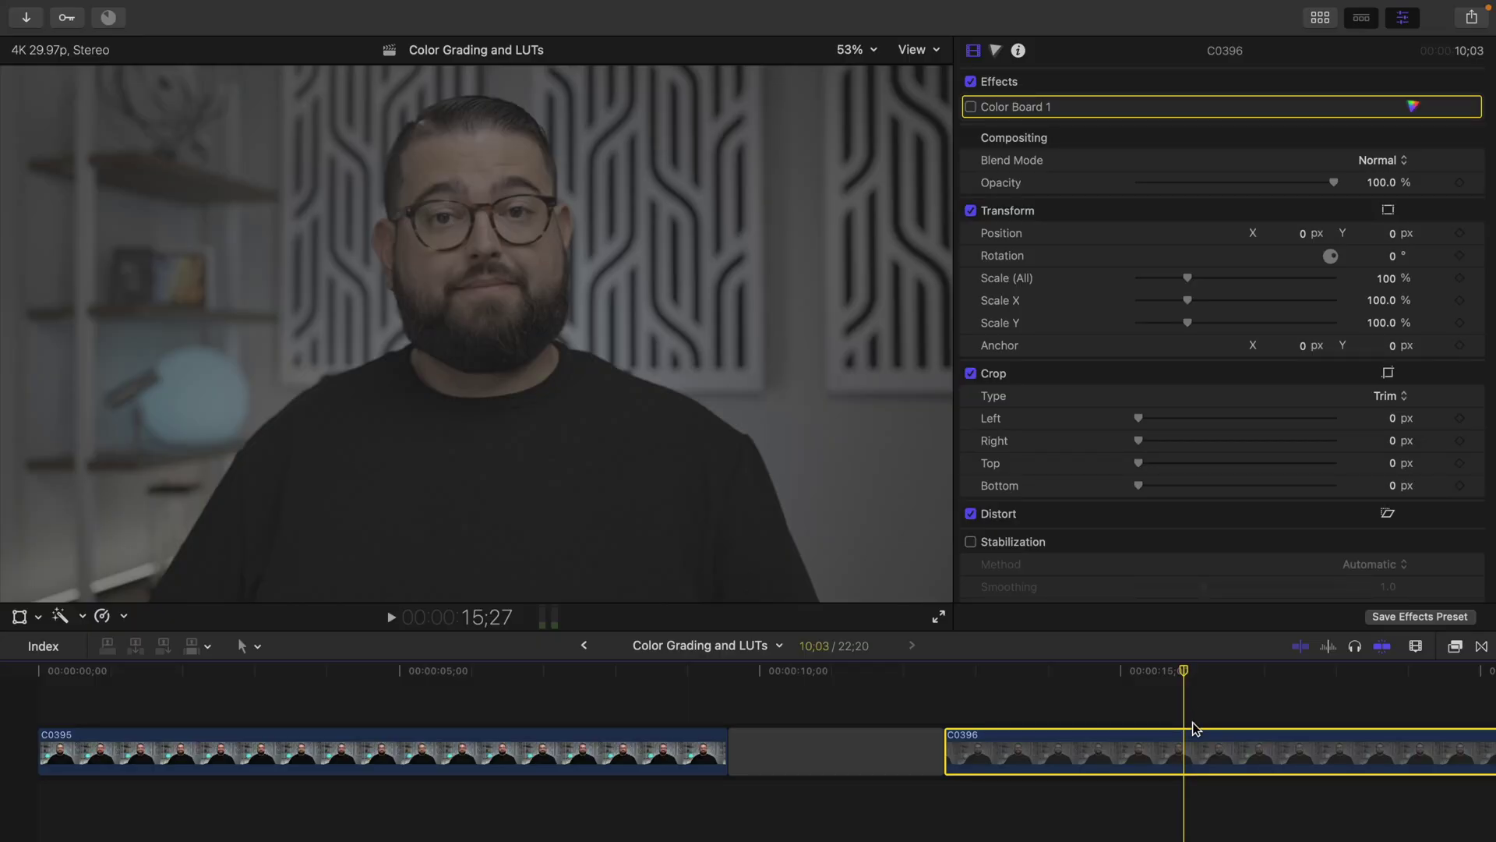
Set clip C0396's Camera LUT to Sony S-Log3/S-Gamut3 in General view, then add a new Color Board.
left_click(1017, 50)
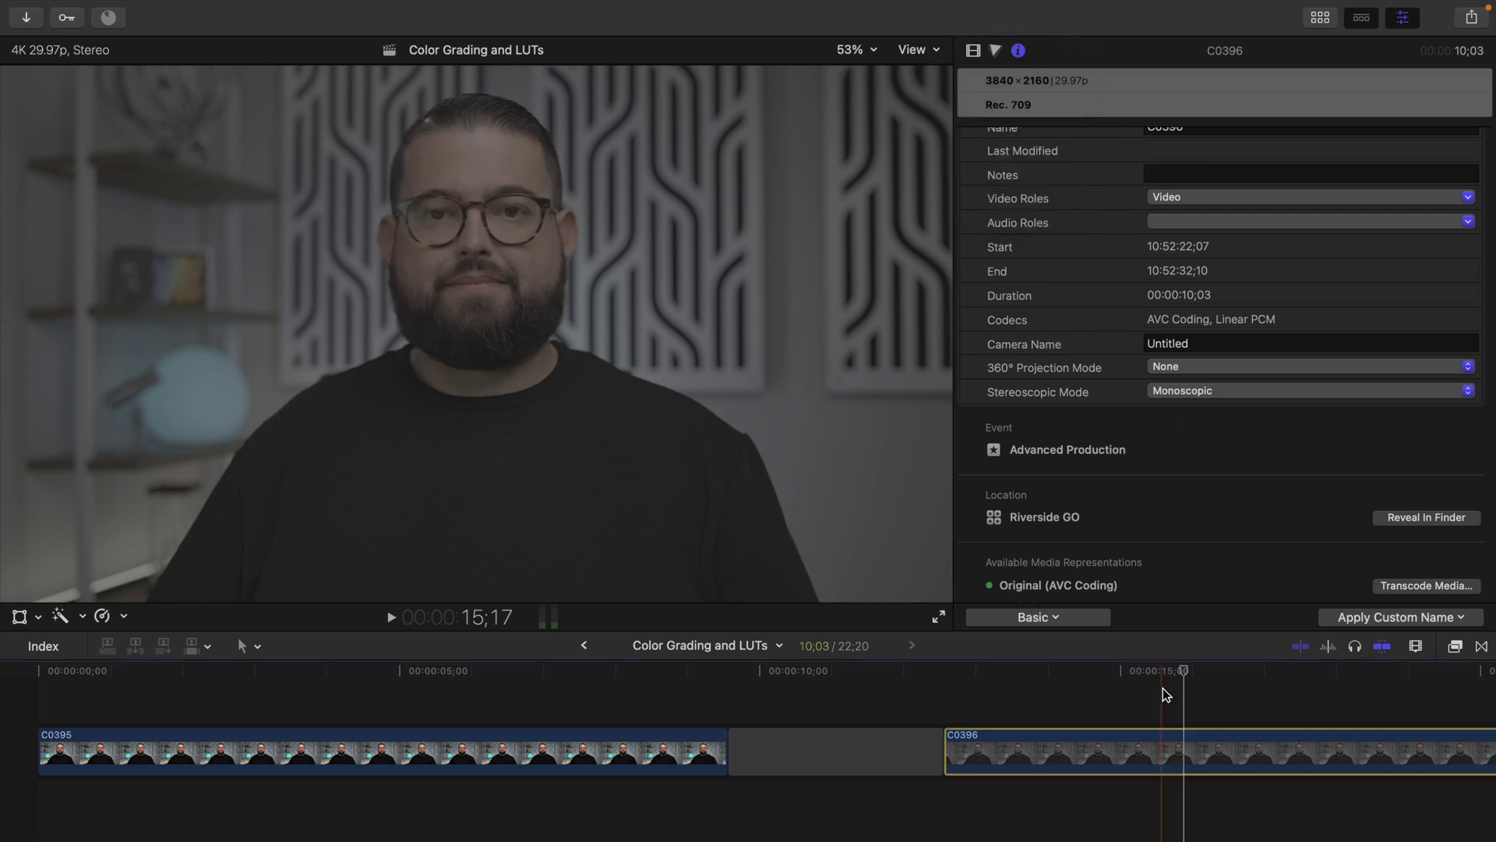
left_click(1078, 618)
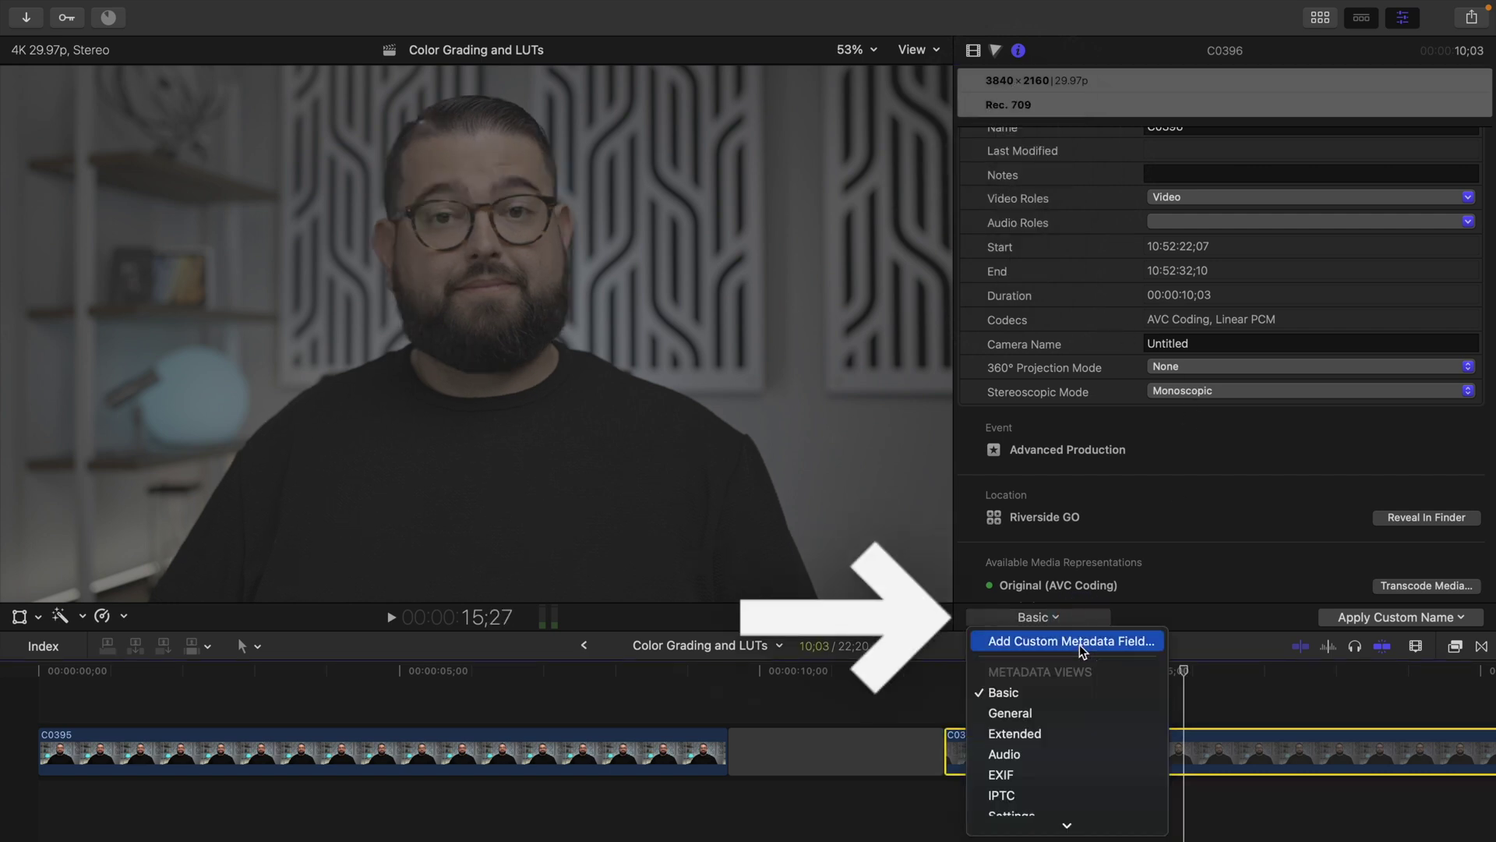
left_click(1058, 713)
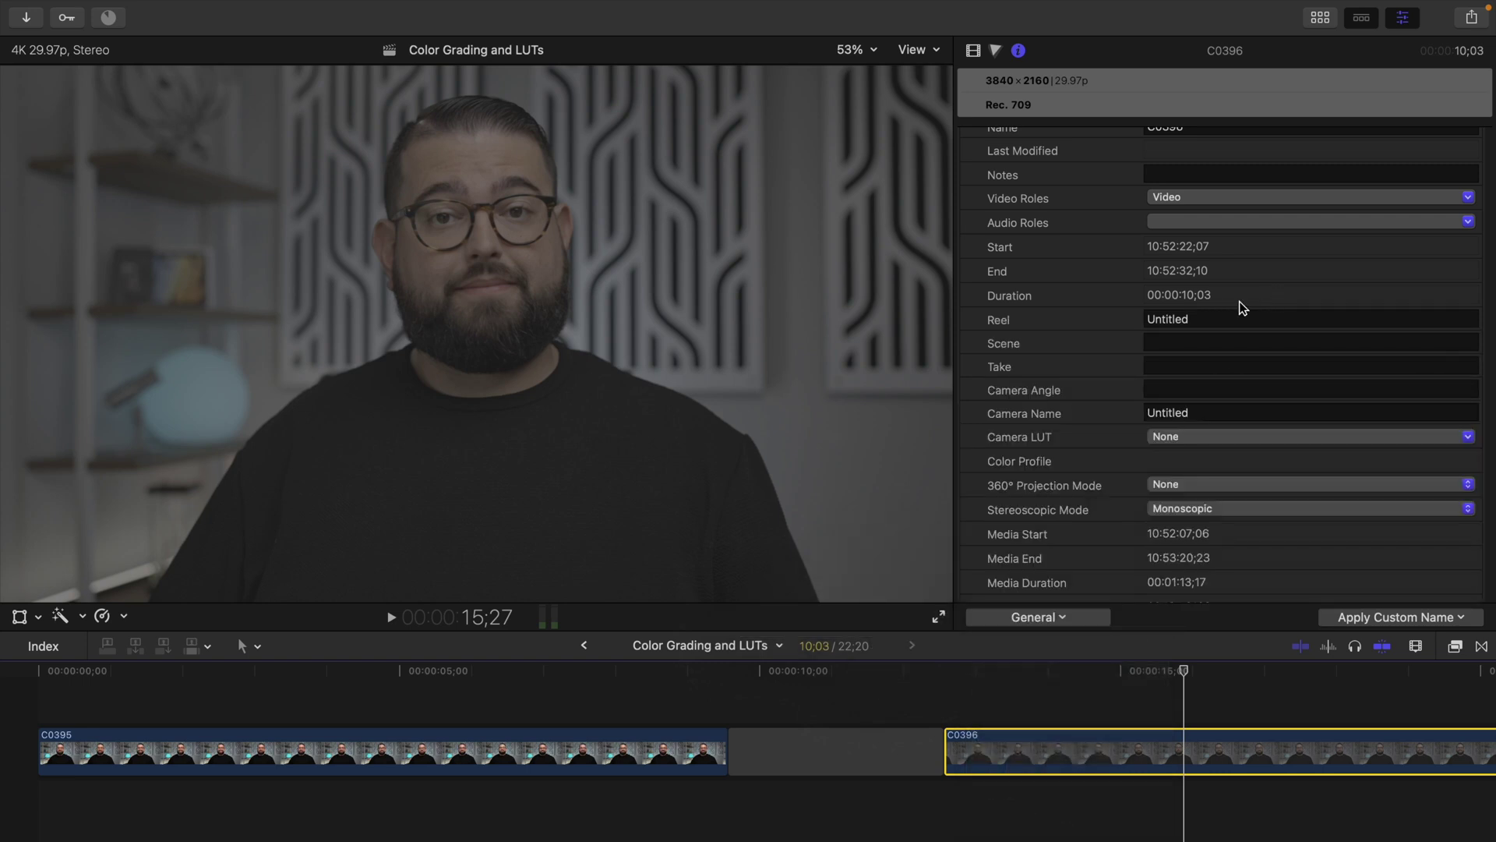
scroll(1070, 331, "down", 3)
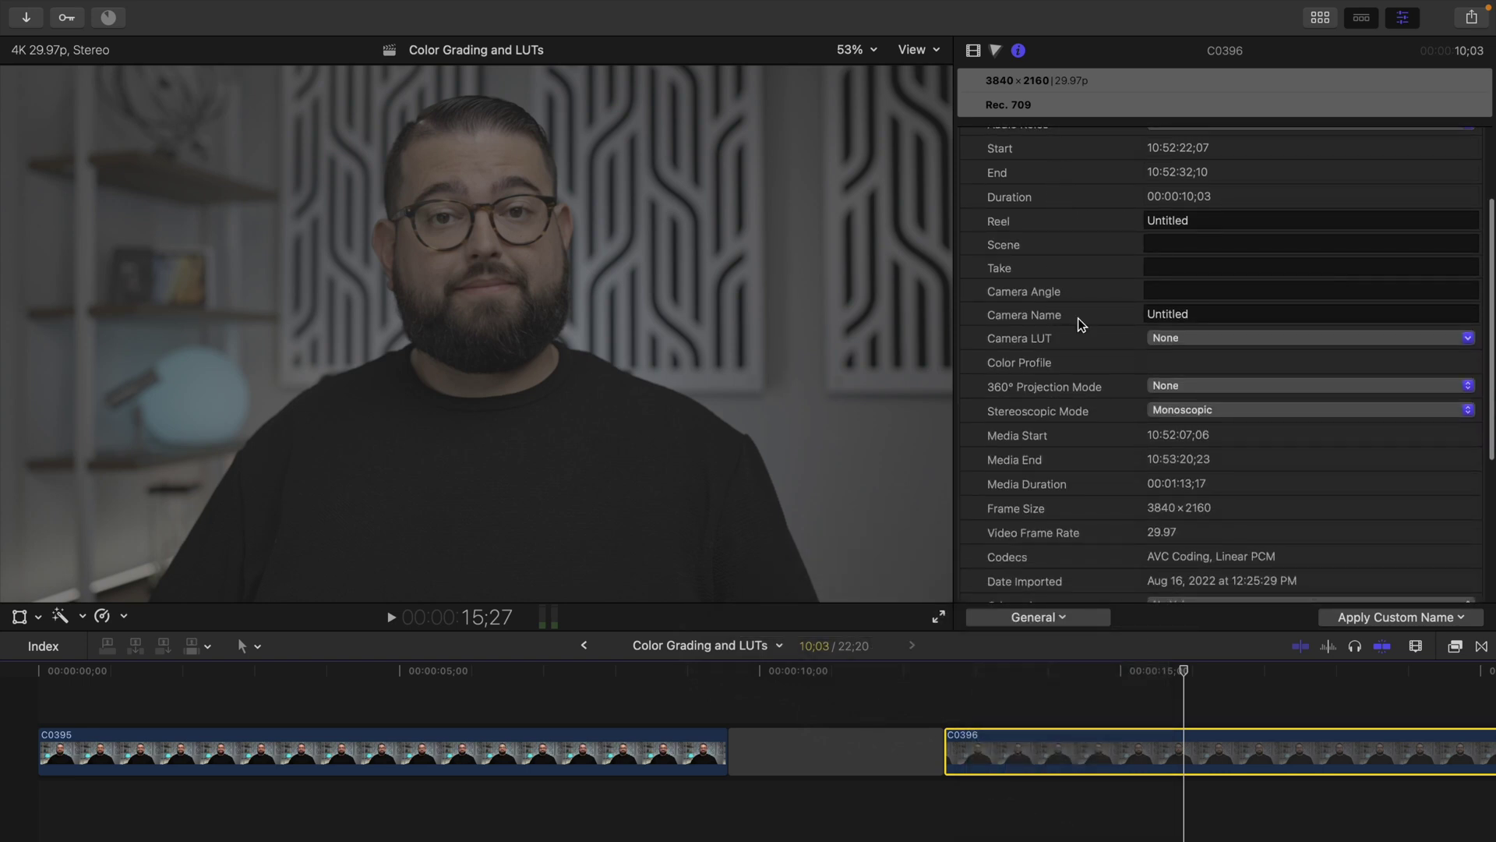
left_click(1212, 338)
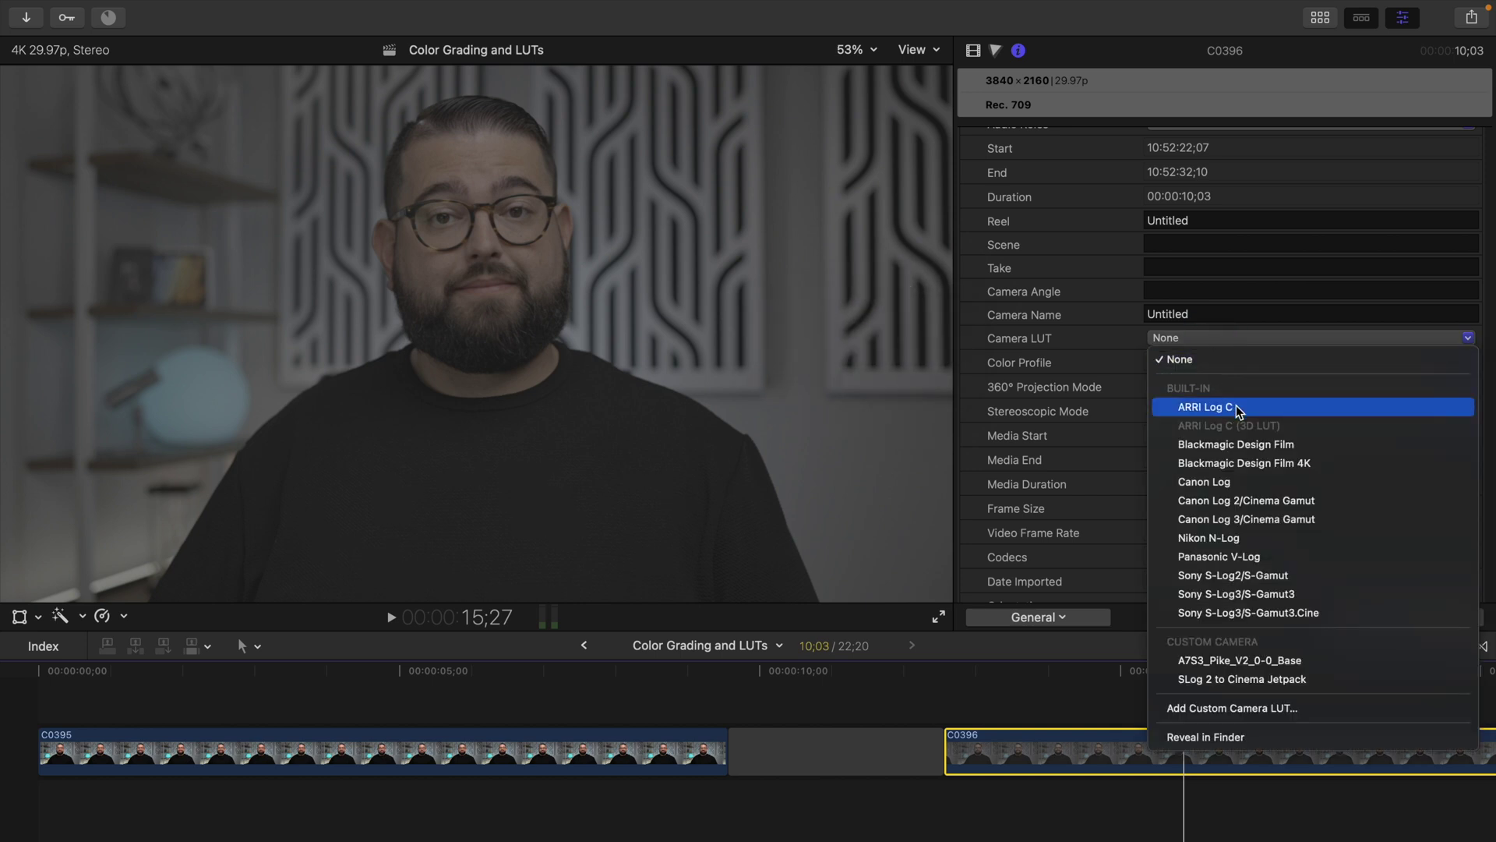
left_click(1279, 595)
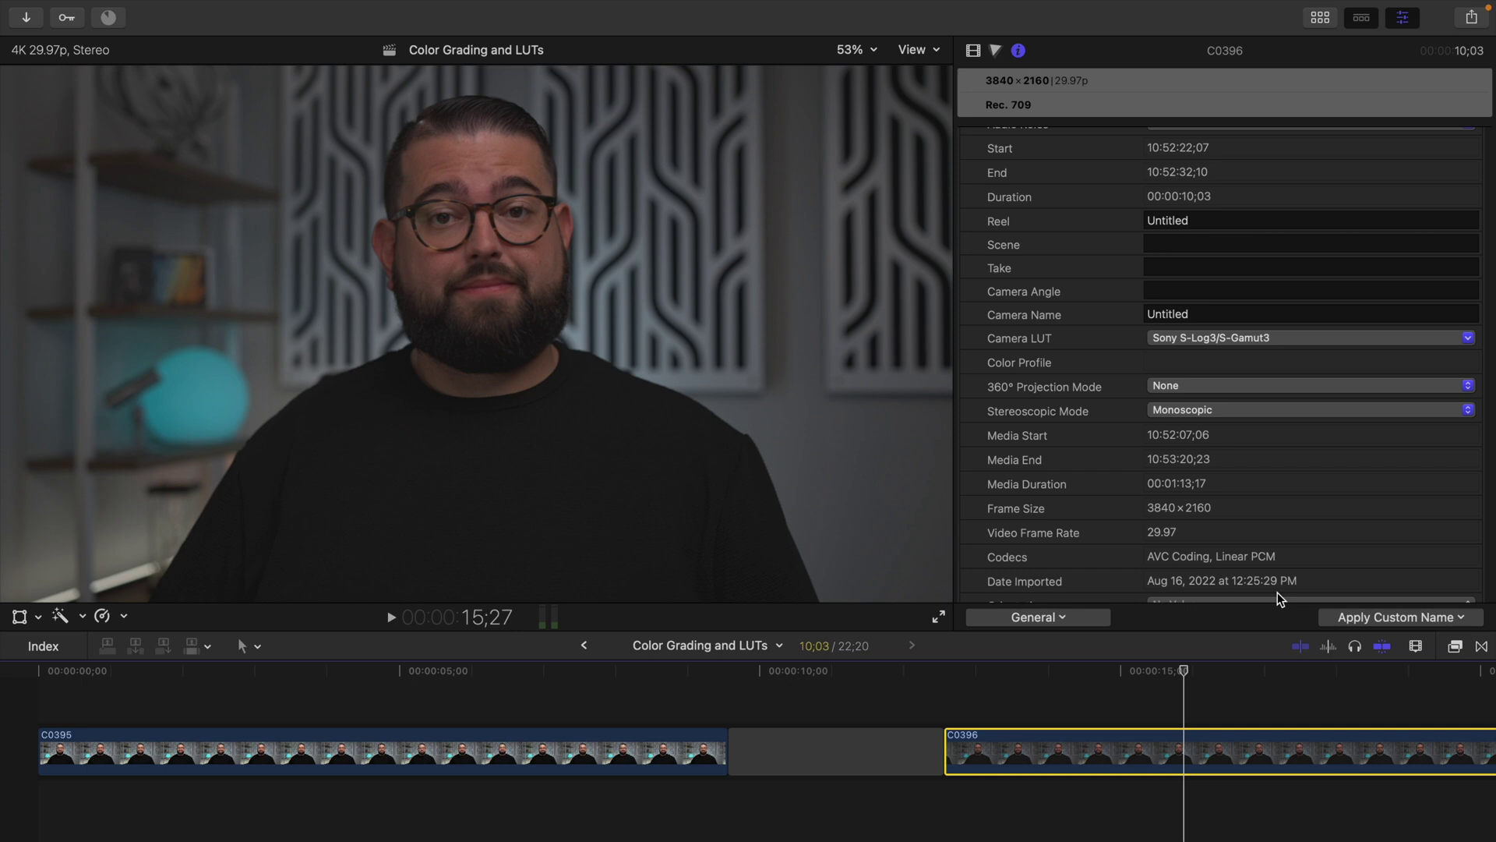
key("super+6")
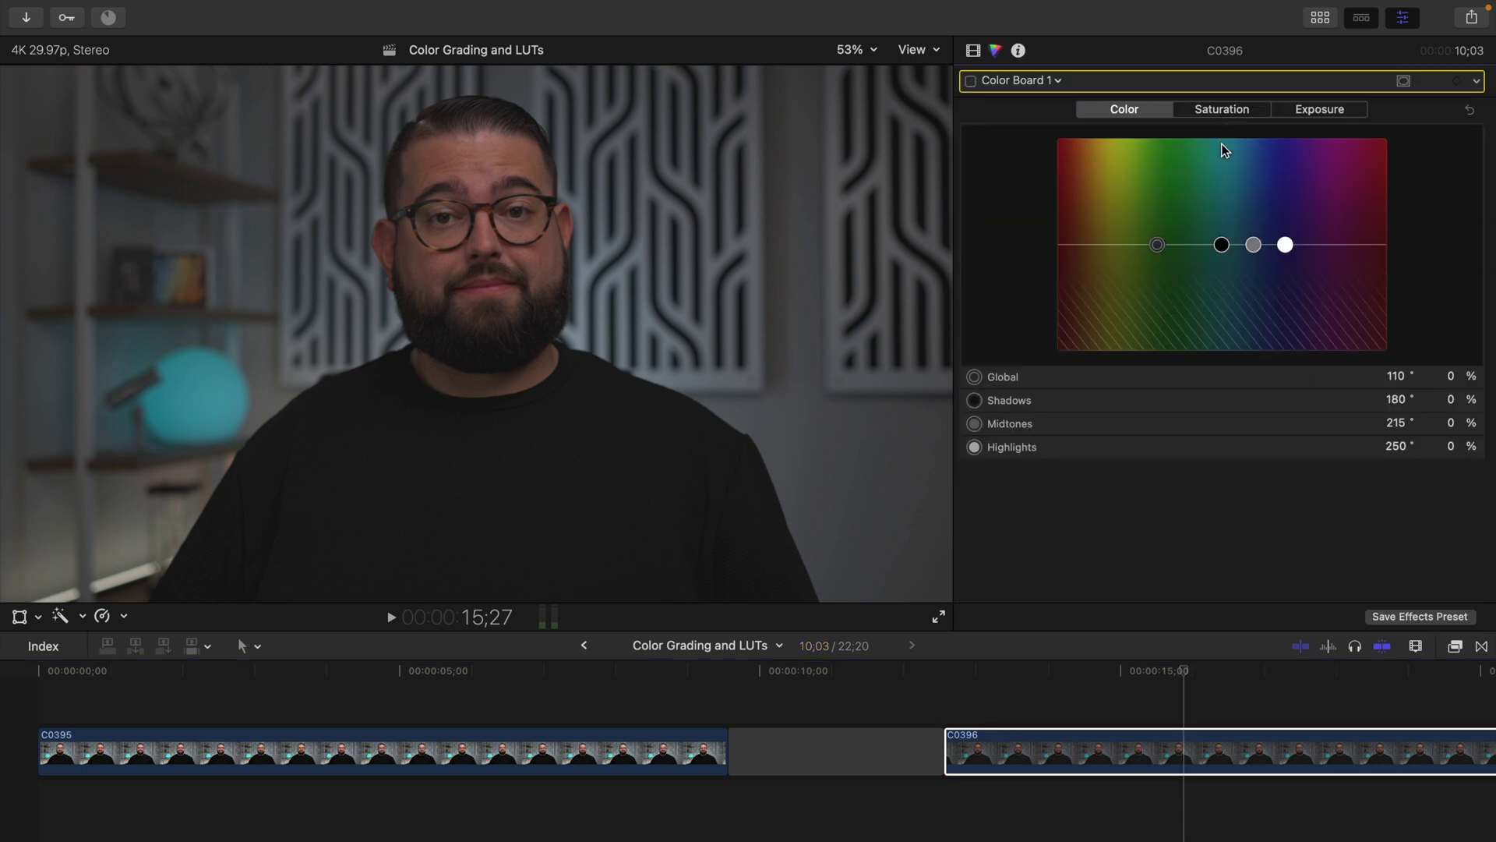
Darken shadows to -9%, pull highlights to -28%, raise midtones, and boost Global saturation.
left_click(1299, 113)
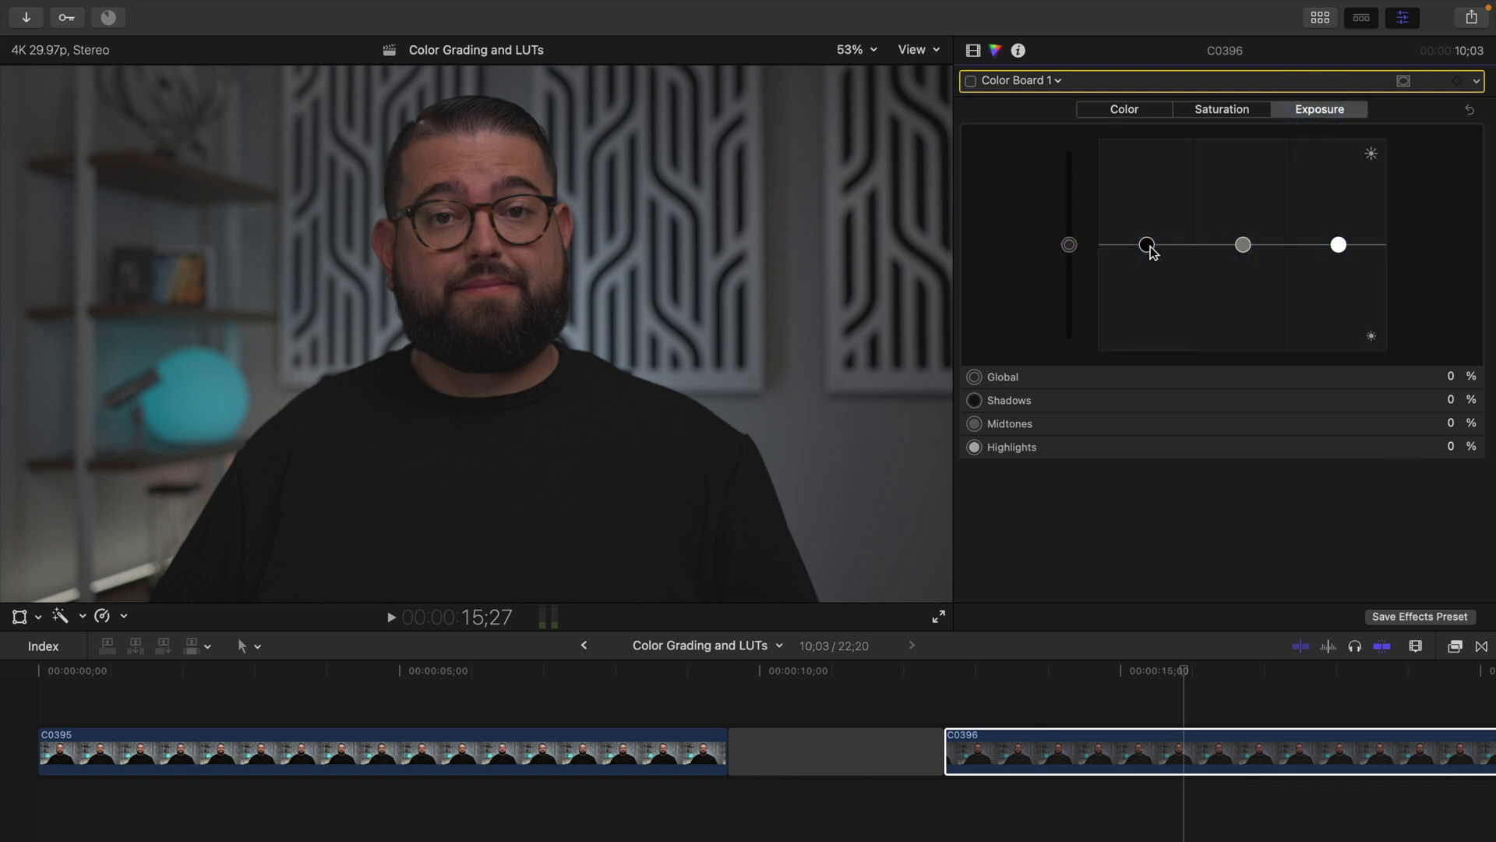
left_click_drag(1152, 252, 1069, 233)
left_click_drag(1340, 245, 1339, 274)
left_click_drag(1245, 248, 1244, 231)
left_click(1222, 110)
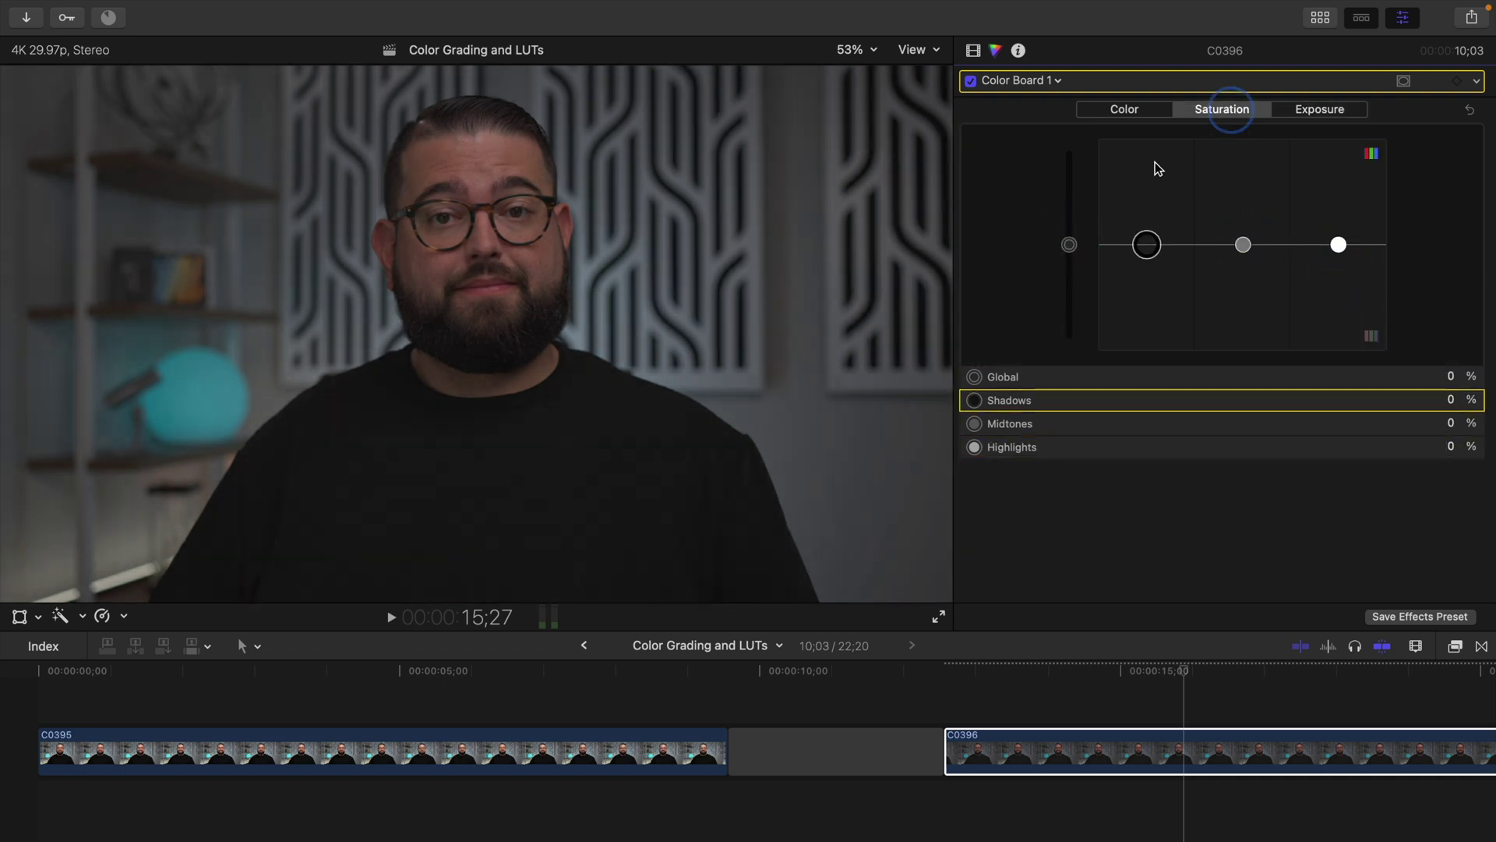
left_click_drag(1069, 245, 1068, 218)
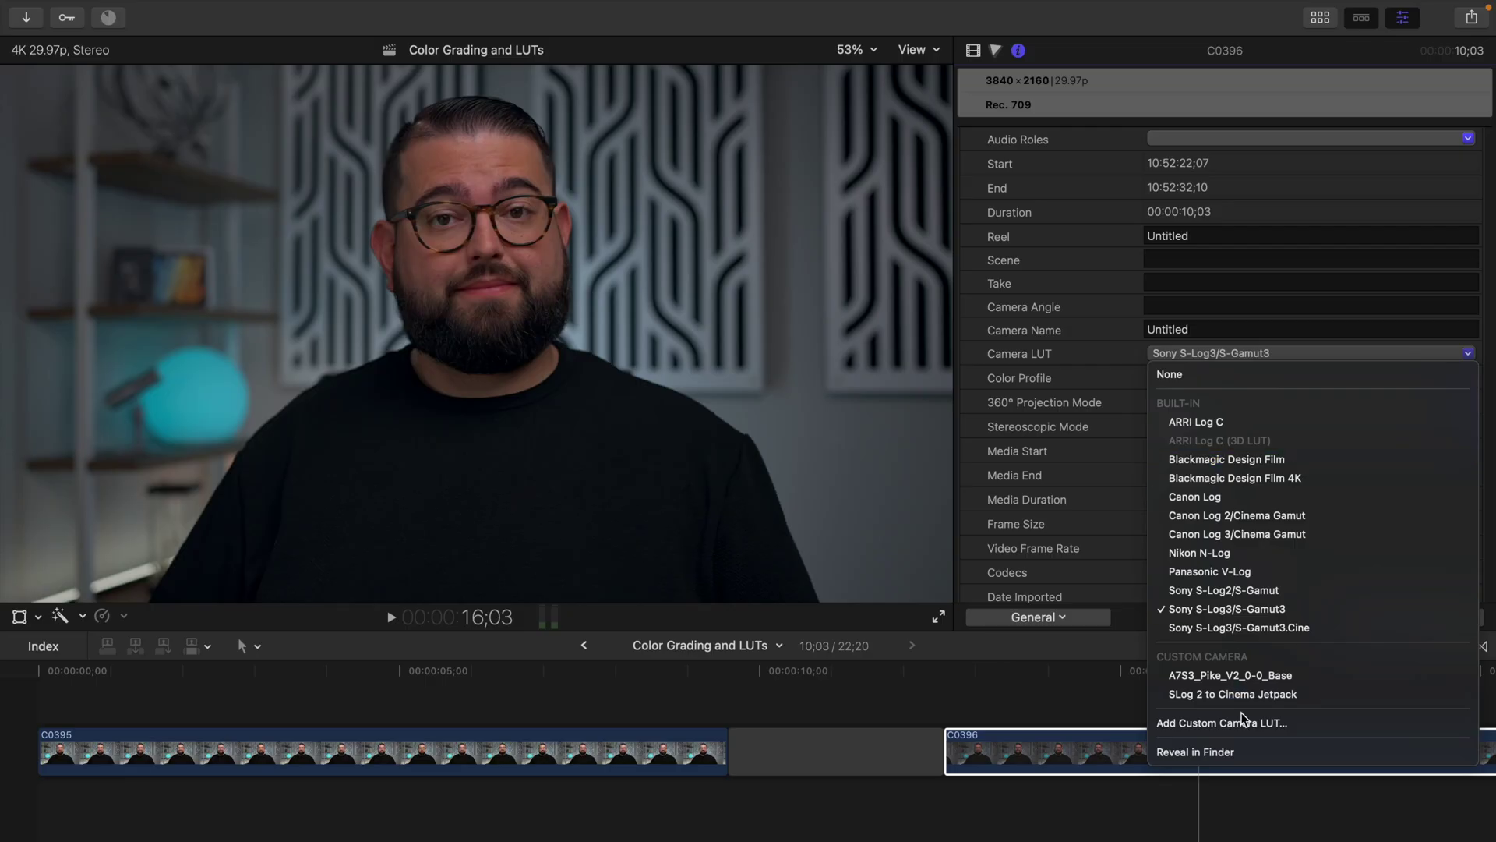
Load SLog 2 to QUICKFIX.cube as a custom camera LUT and confirm it appears in the Camera LUT list.
left_click(1245, 728)
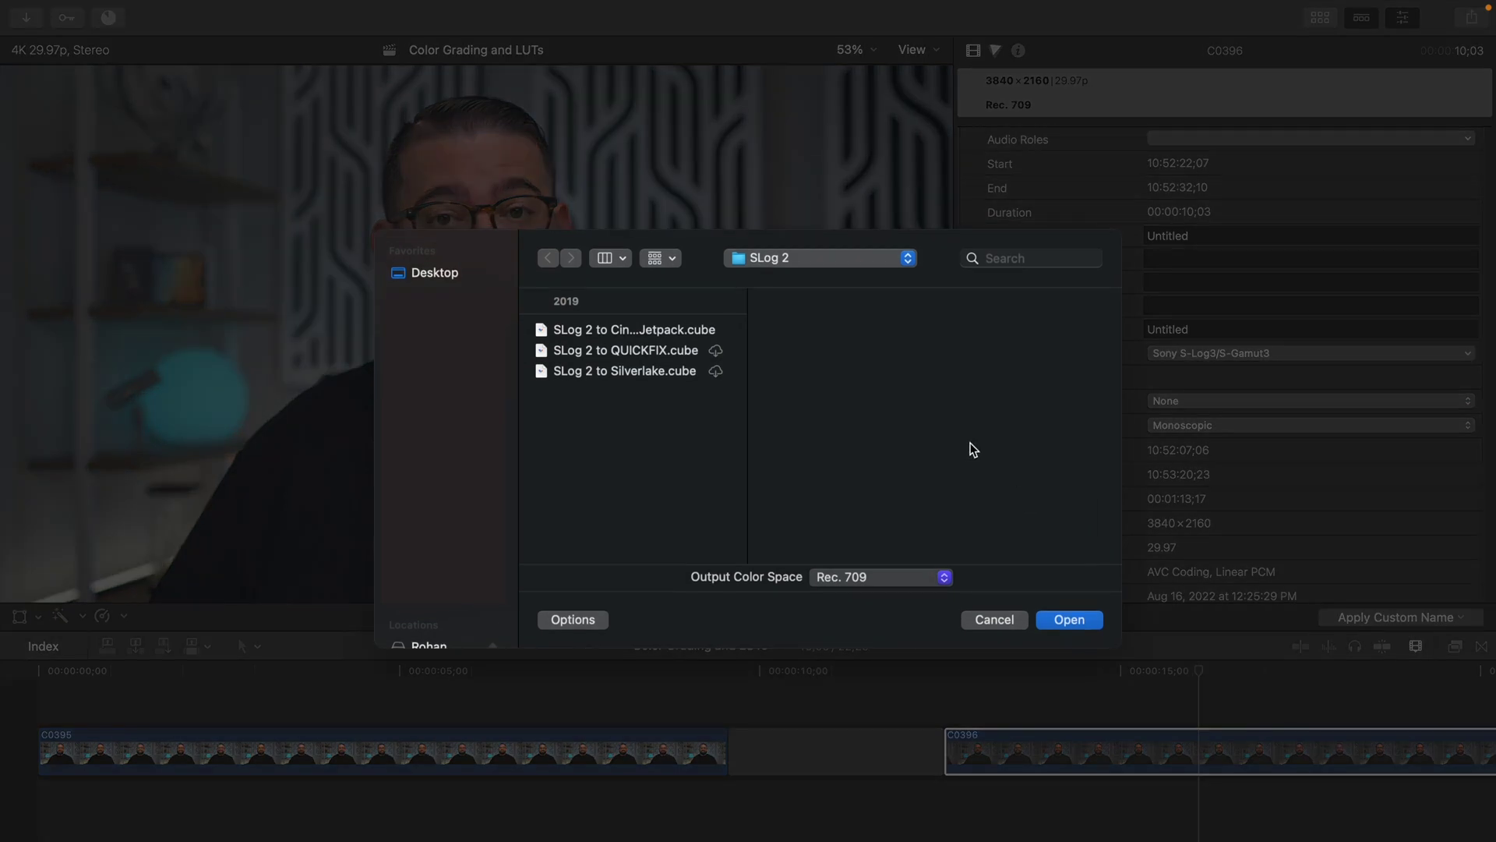
left_click(787, 261)
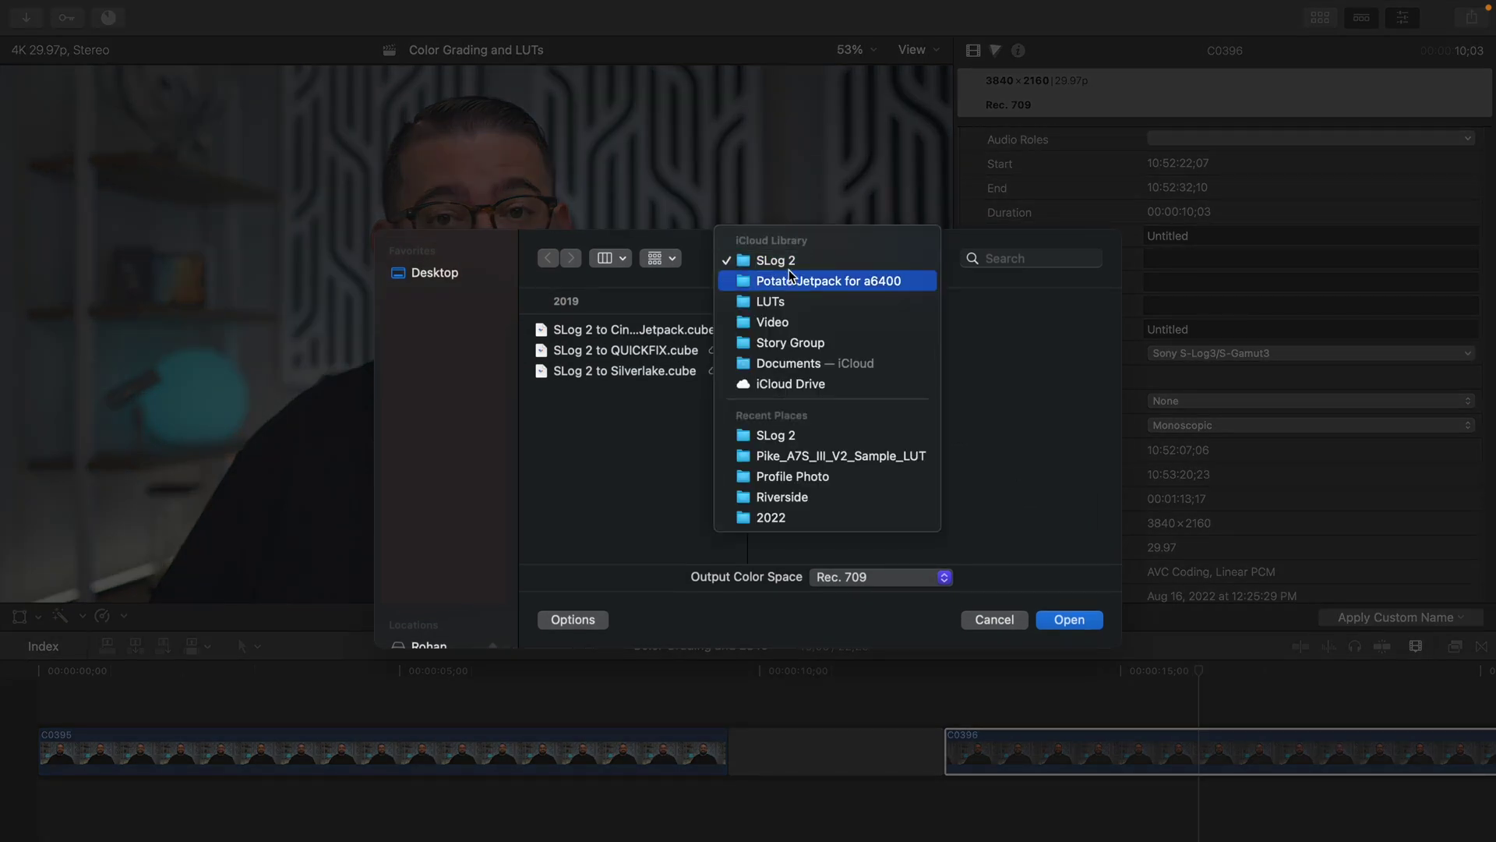
left_click(638, 357)
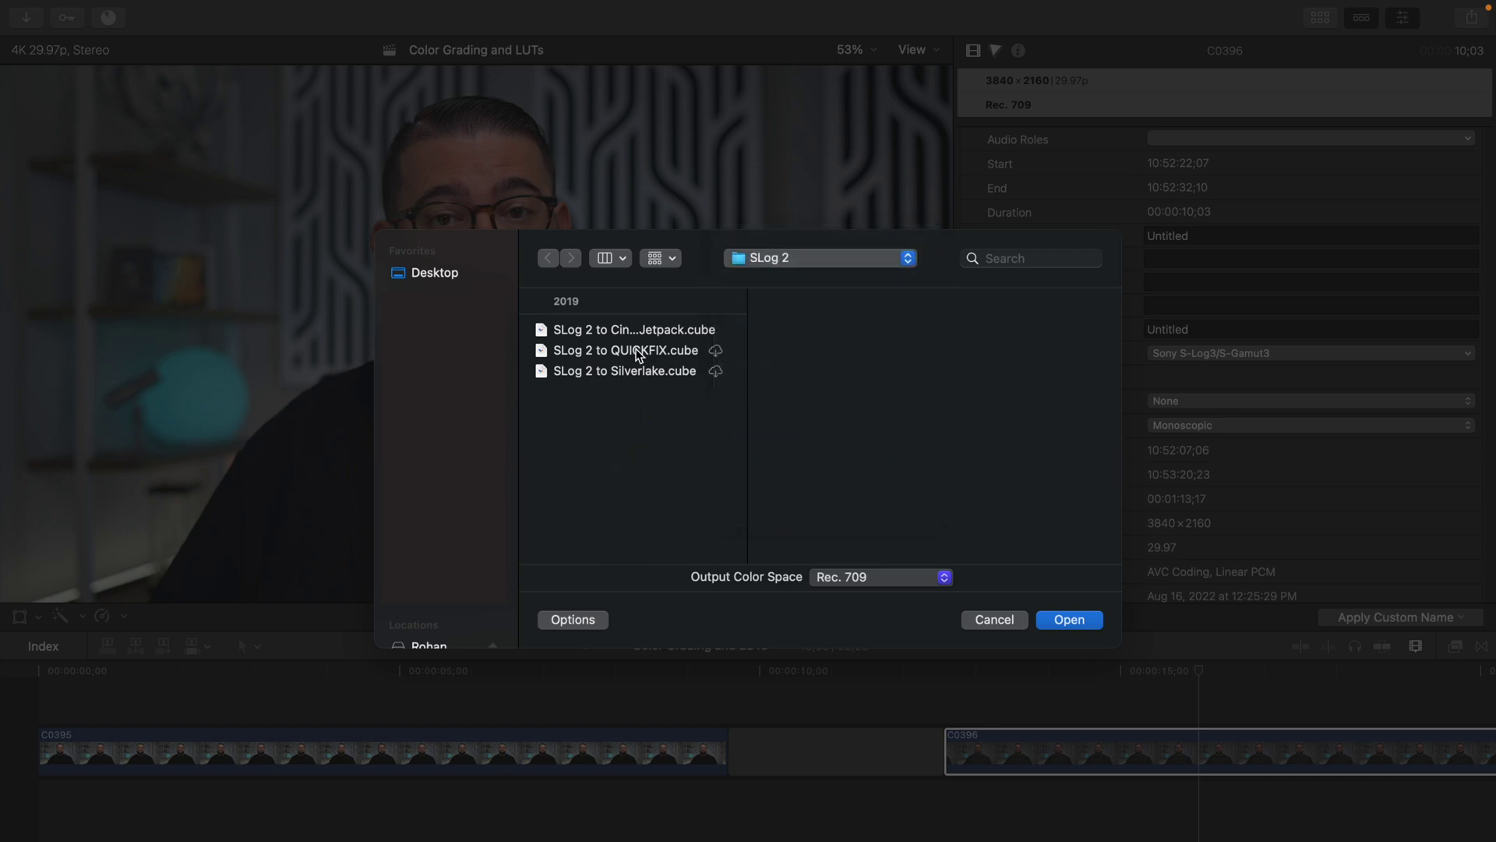
left_click(639, 356)
key("Return")
left_click(1262, 338)
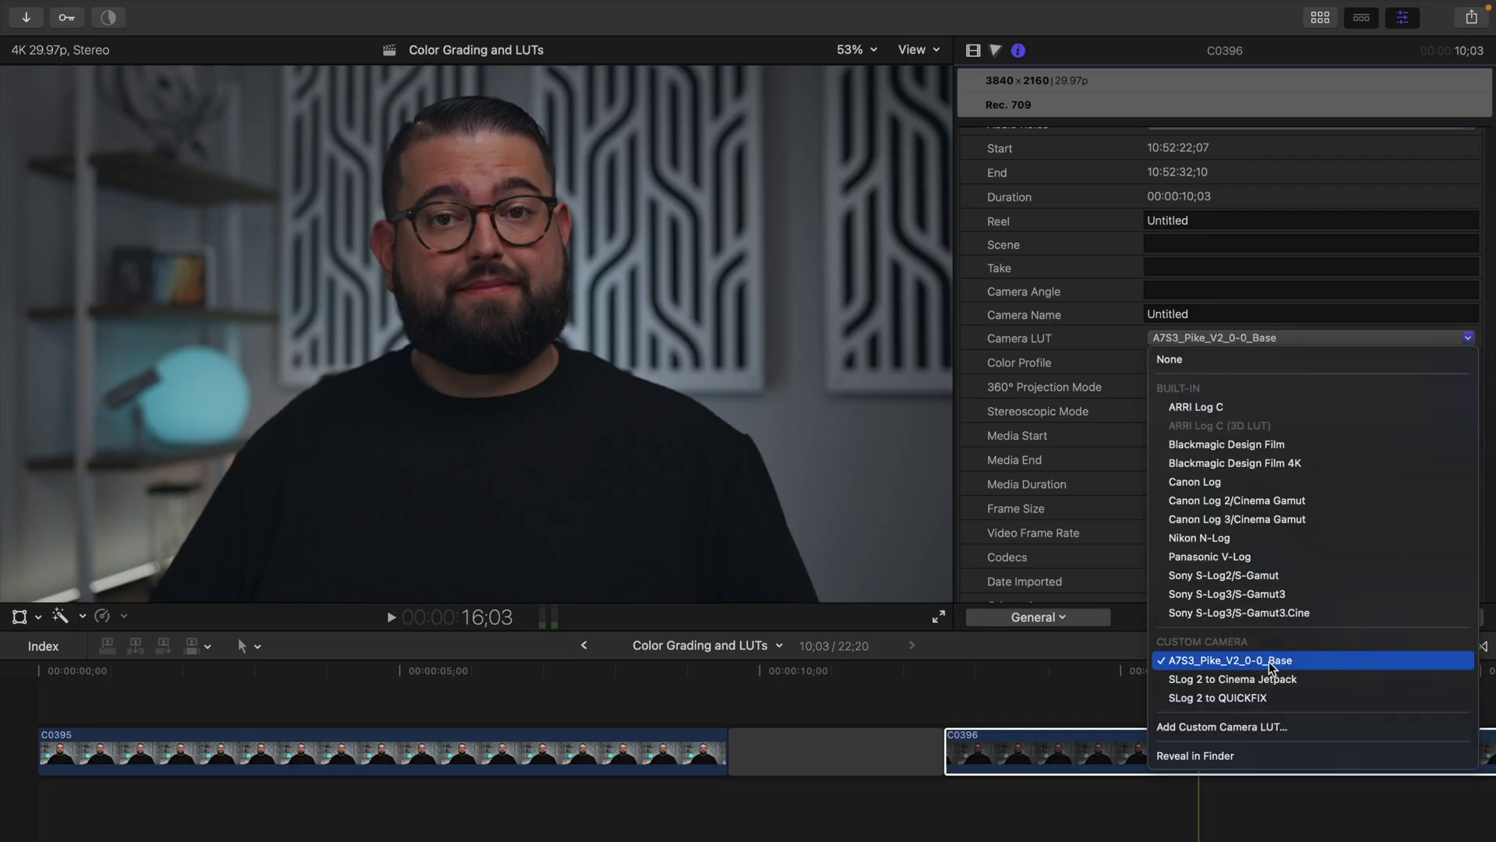
left_click(1108, 145)
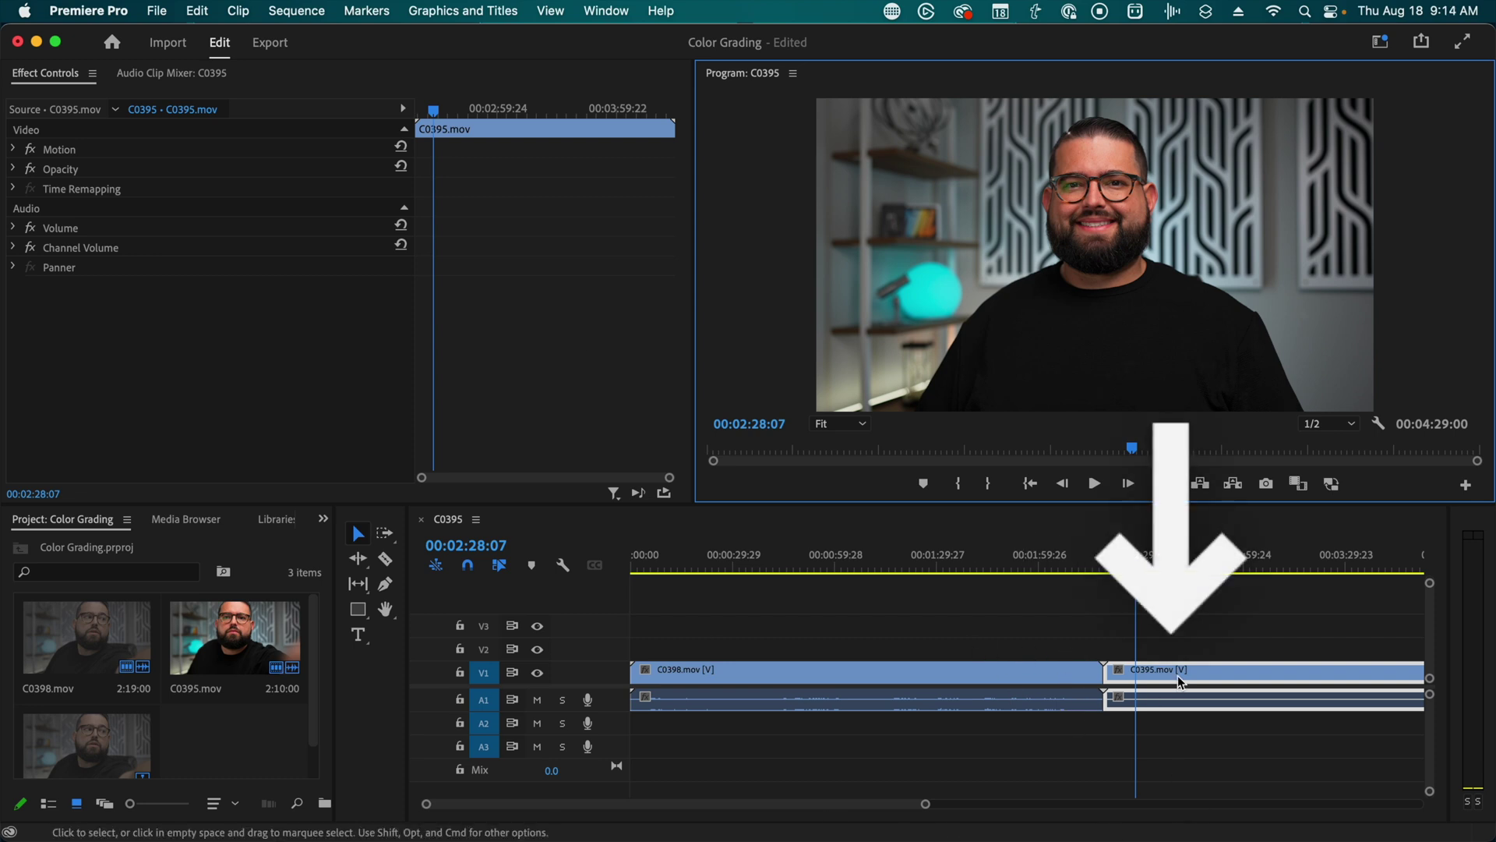
Switch Premiere Pro to the Color workspace.
left_click(1384, 43)
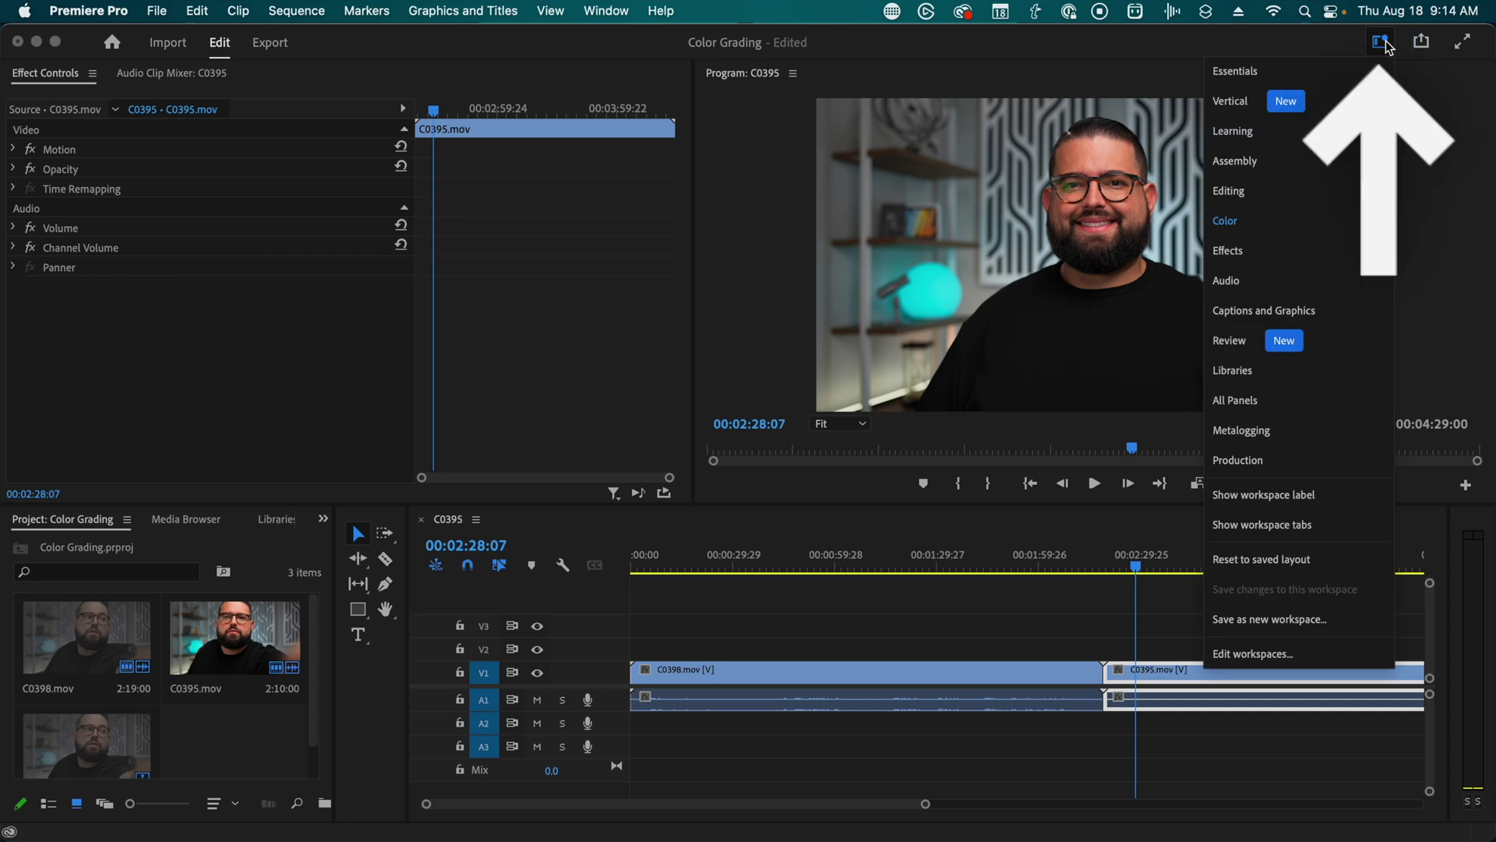
left_click(1381, 48)
left_click(1378, 51)
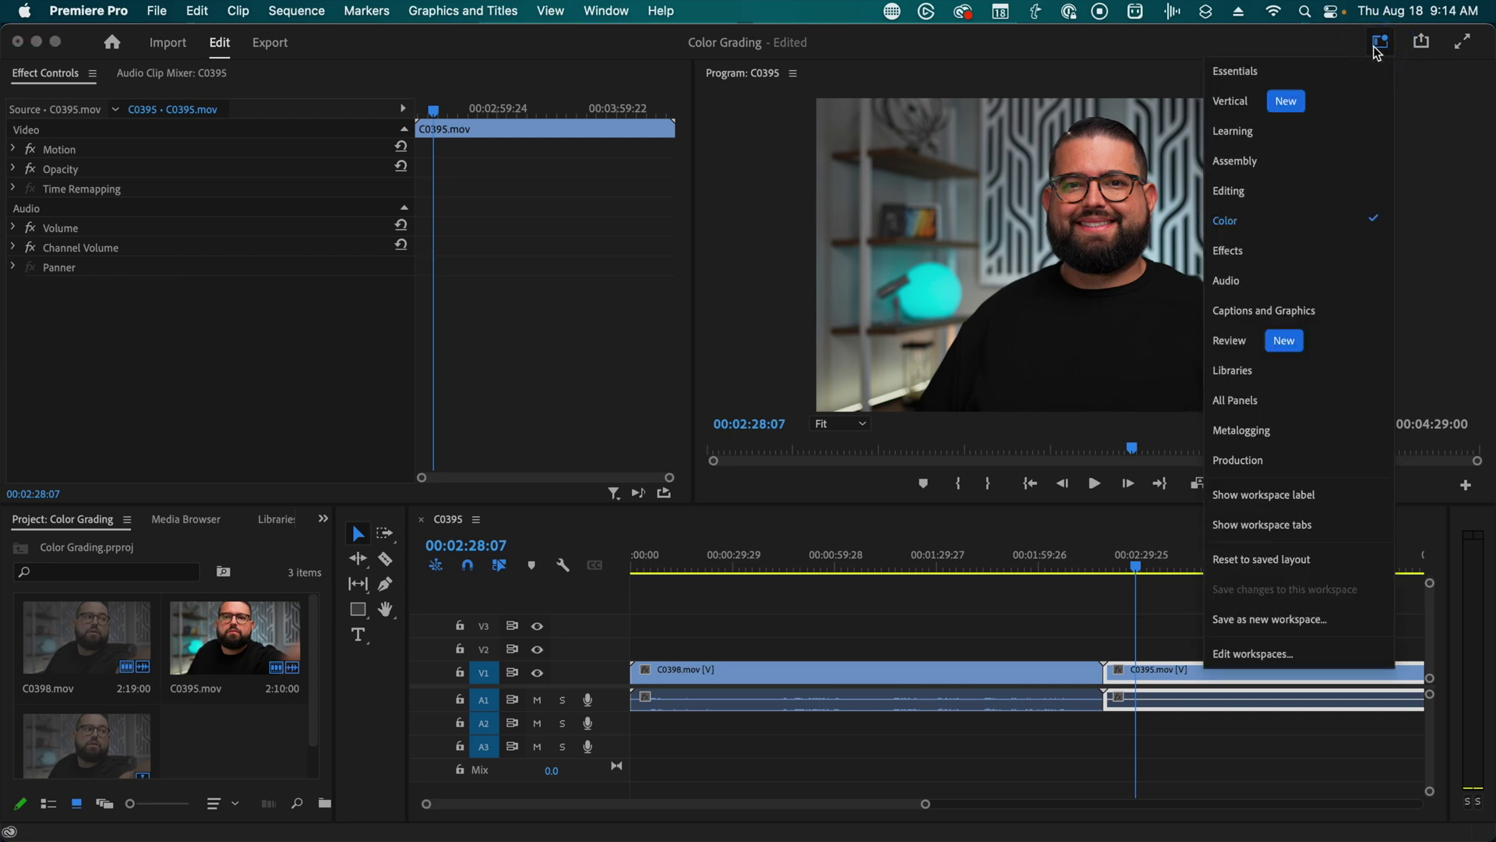
left_click(1317, 69)
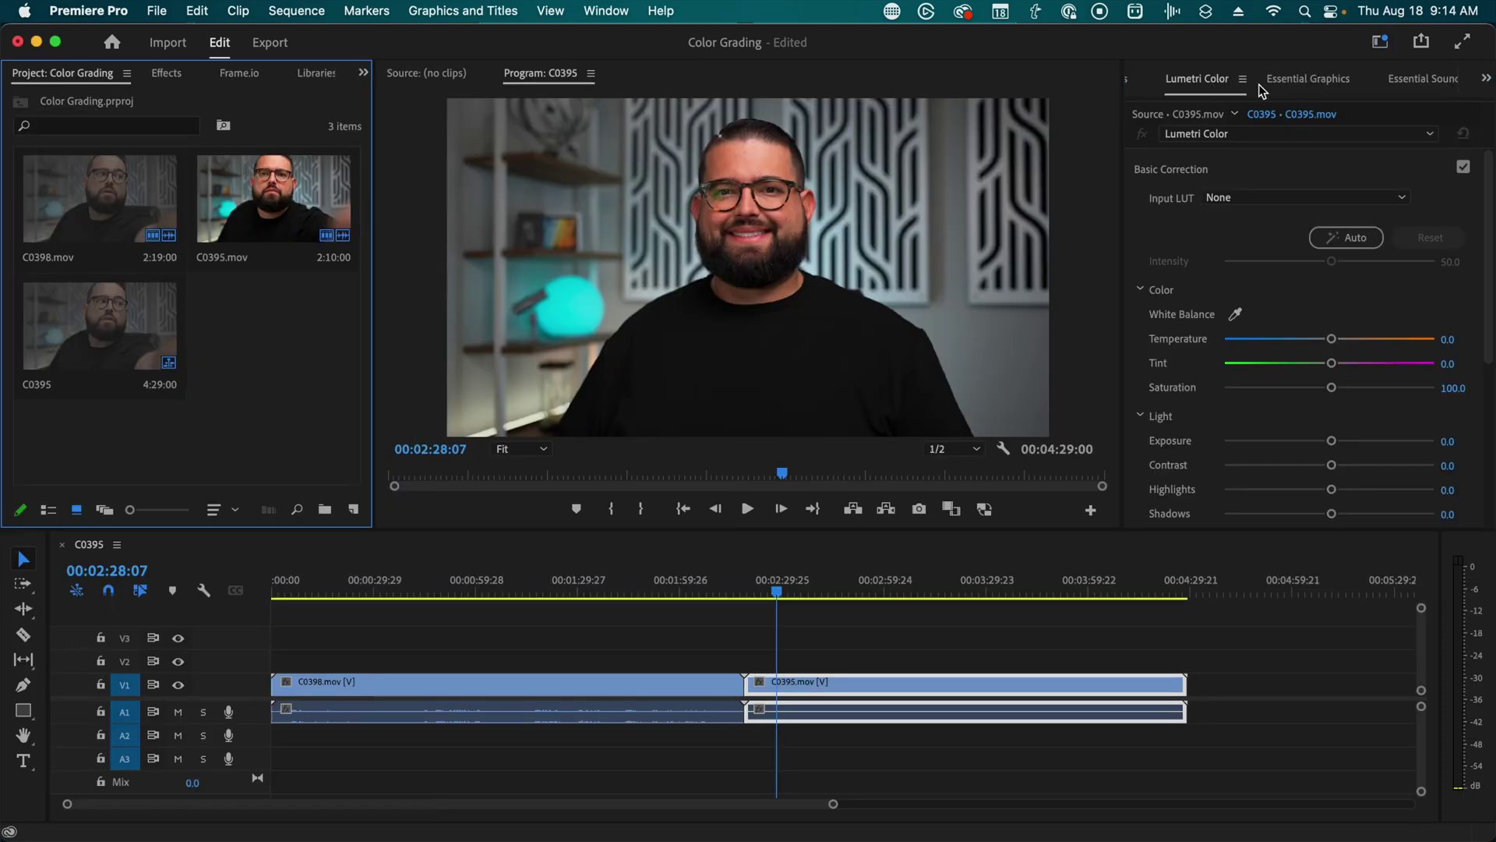
scroll(1379, 401, "down", 5)
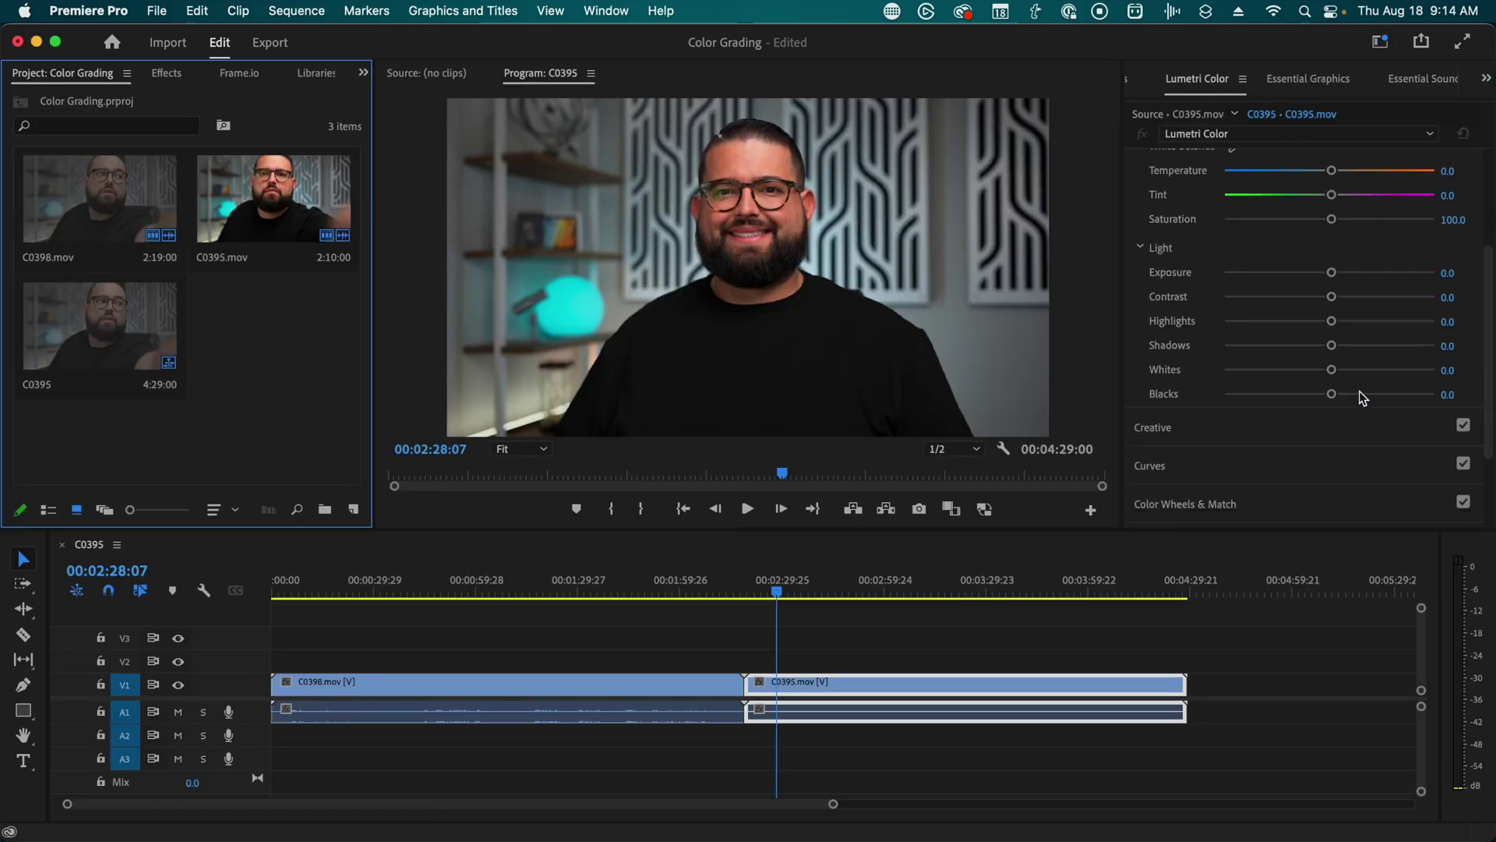
scroll(1360, 394, "up", 2)
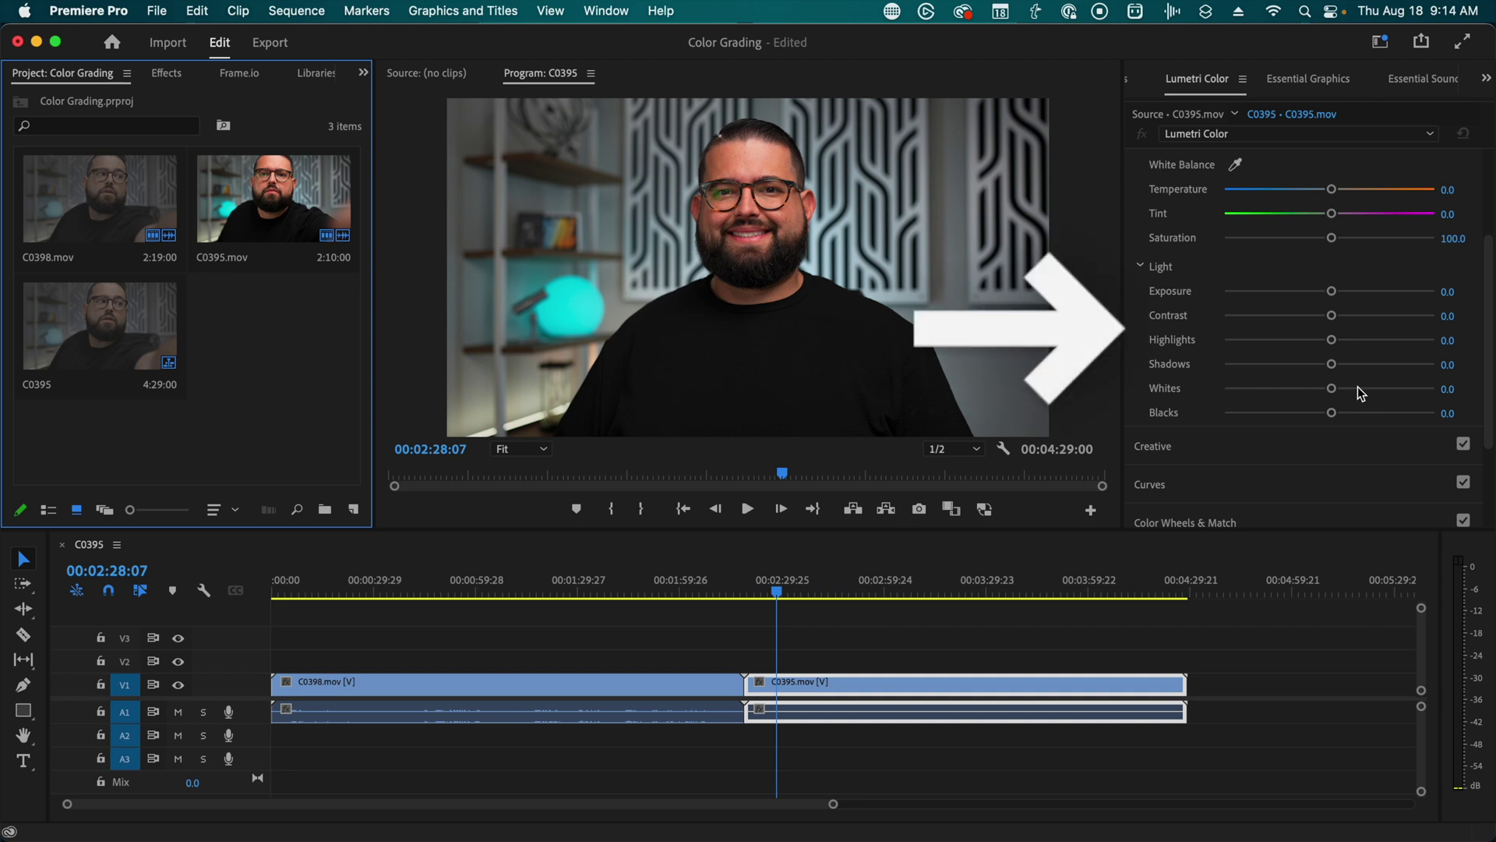
Set C0395's Temperature -0.9, Exposure 0.4, Contrast 3.5, Highlights -1.8 and Shadows -2.7.
left_click(1331, 190)
left_click_drag(1331, 190, 1328, 190)
scroll(1331, 207, "down", 1)
scroll(1332, 218, "up", 2)
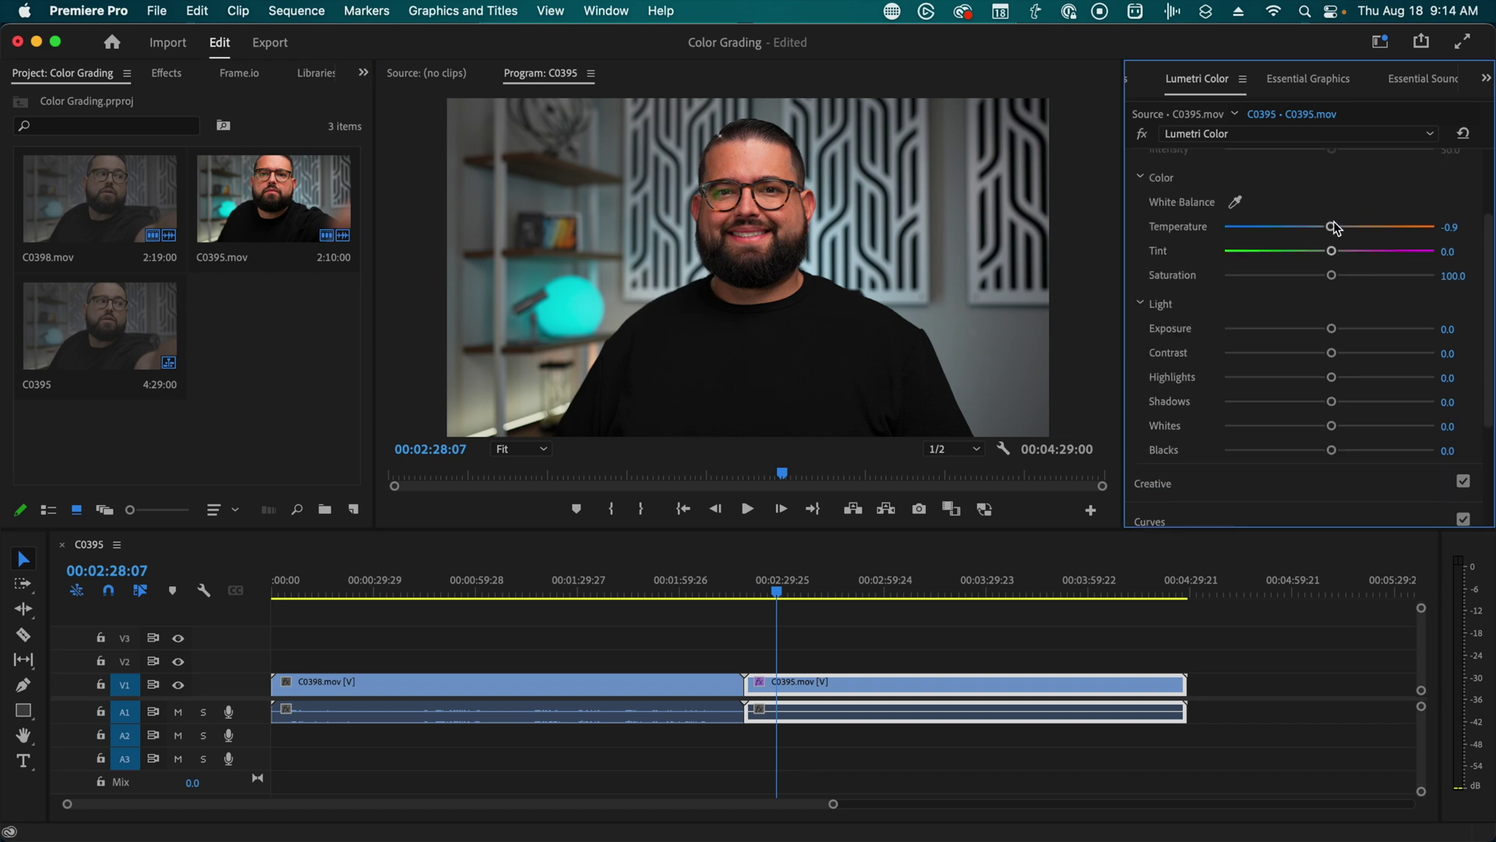
left_click_drag(1332, 331, 1328, 405)
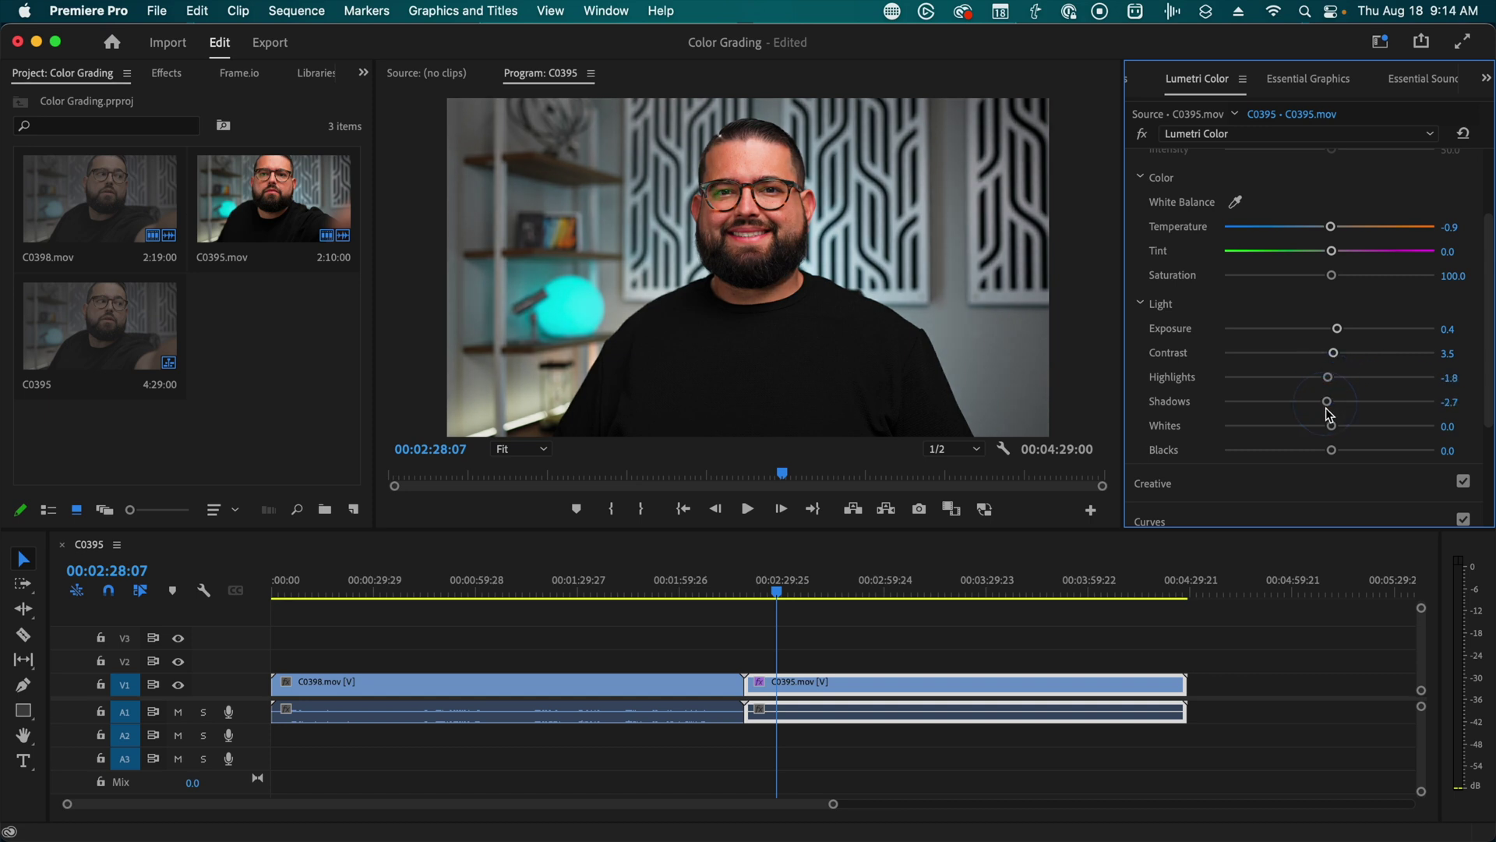
scroll(1329, 416, "down", 3)
scroll(1340, 296, "up", 3)
left_click(1251, 170)
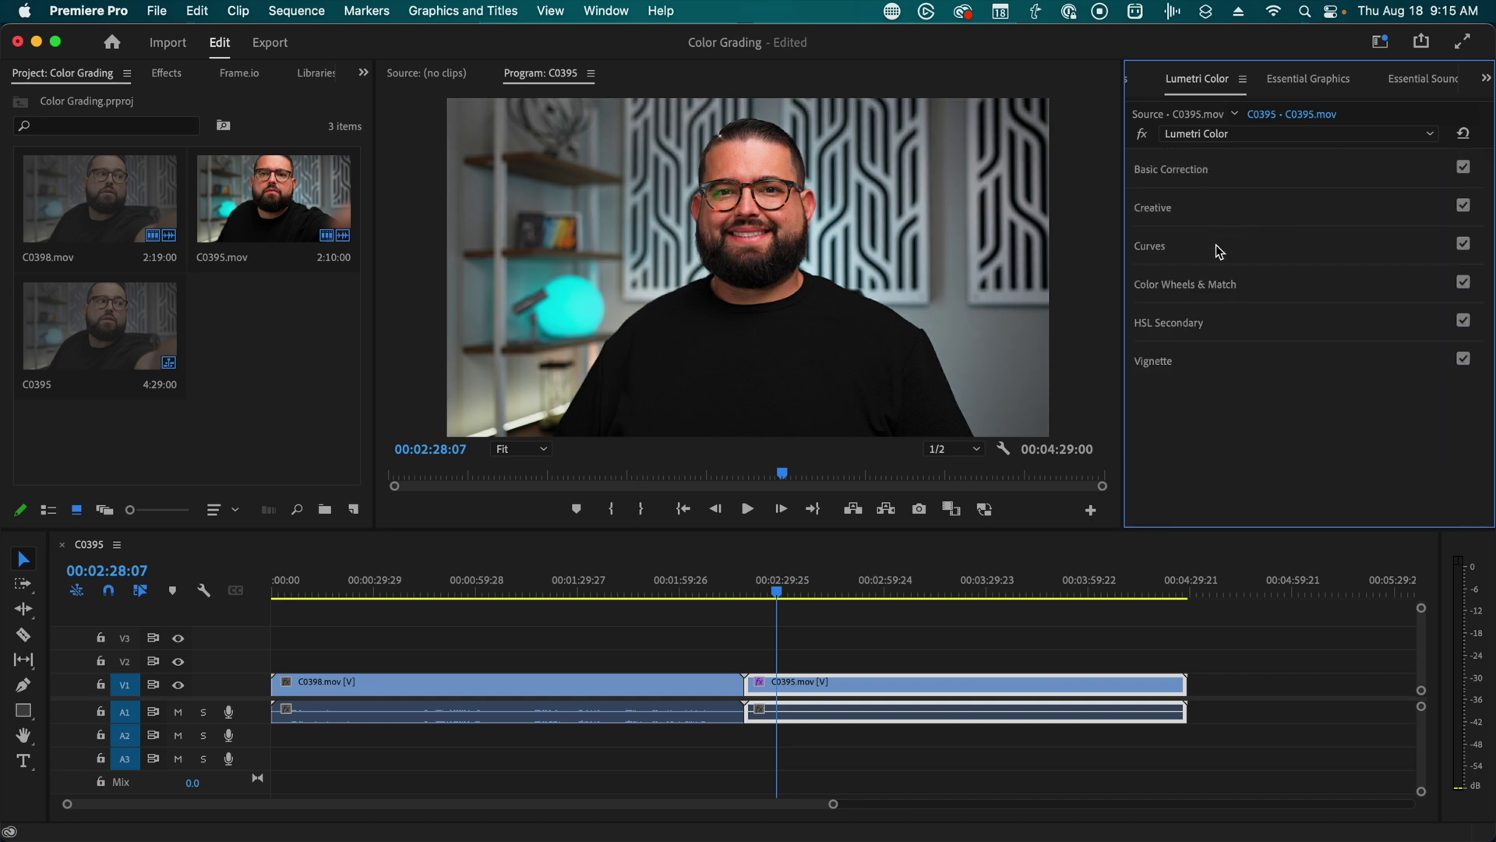
Pull C0395's red channel down slightly in Lumetri RGB Curves.
left_click(1167, 245)
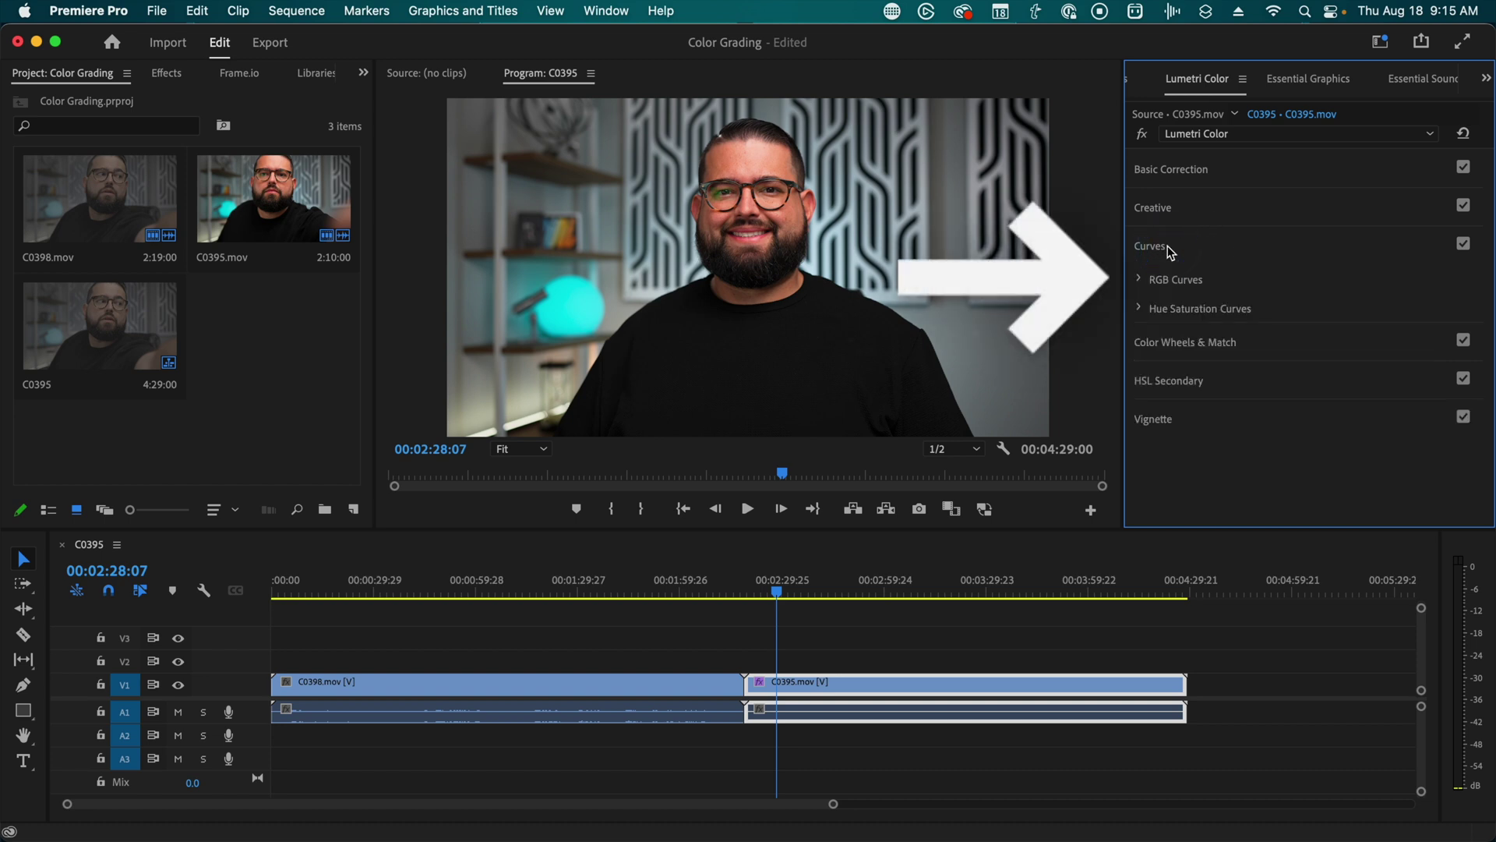
left_click(1140, 281)
scroll(1297, 377, "down", 5)
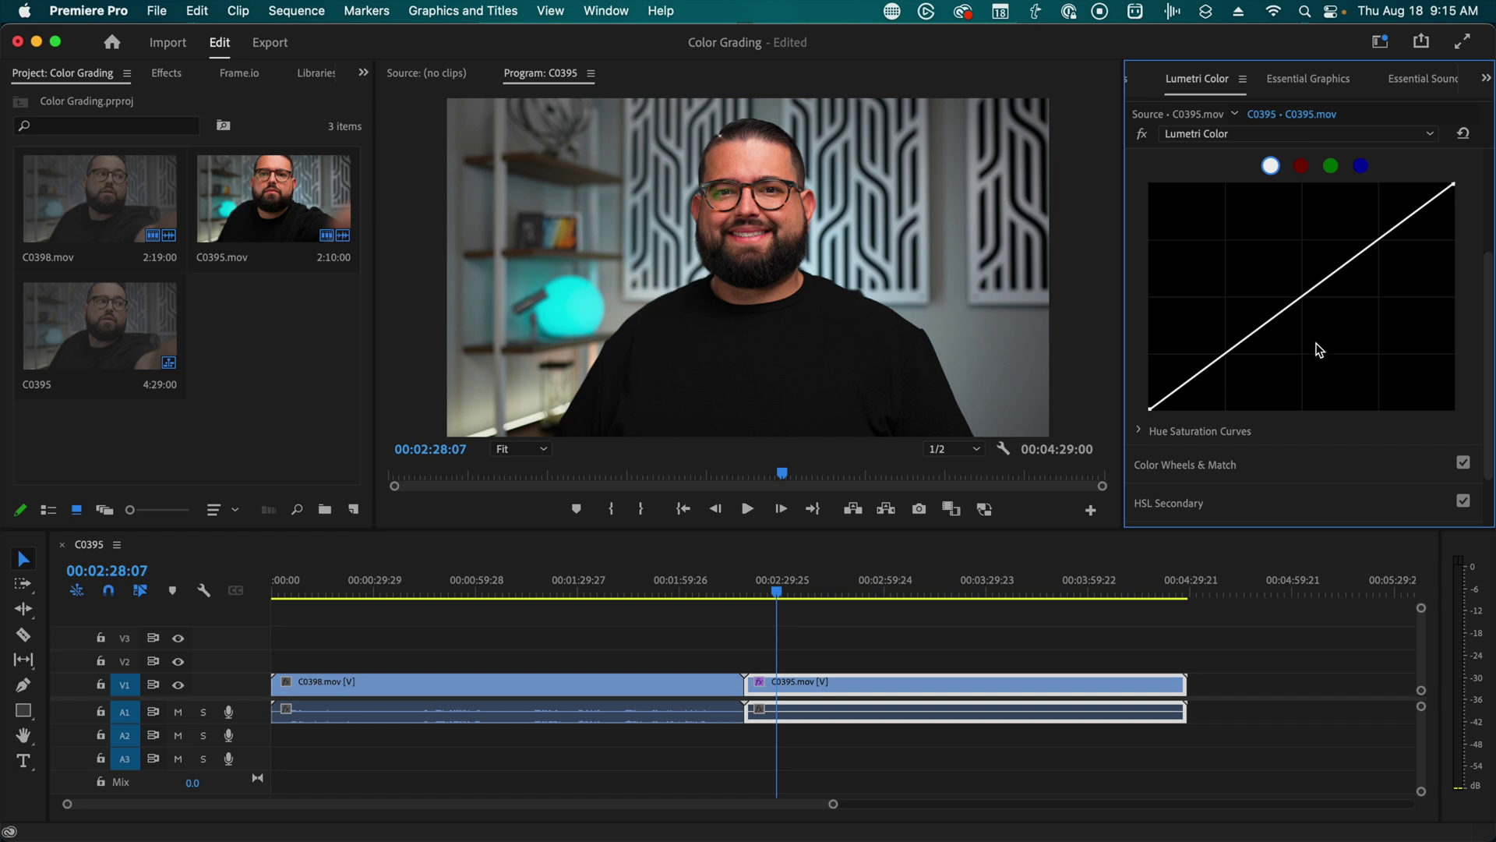
scroll(1316, 347, "up", 1)
left_click(1302, 186)
left_click_drag(1280, 331, 1166, 423)
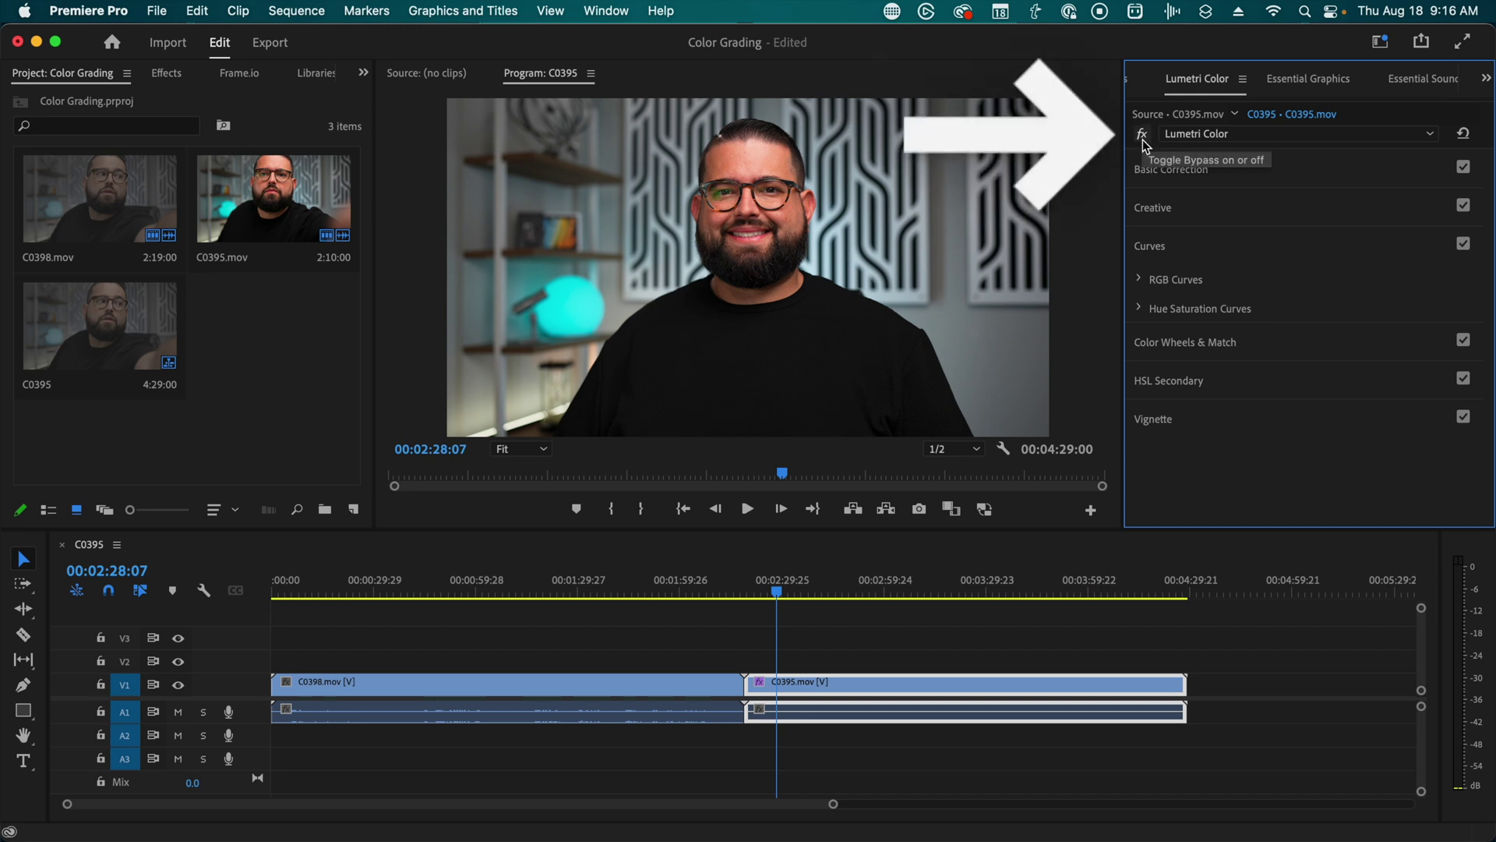
Toggle the Lumetri grade off and on to compare C0395, then select clip C0398.
left_click(1146, 137)
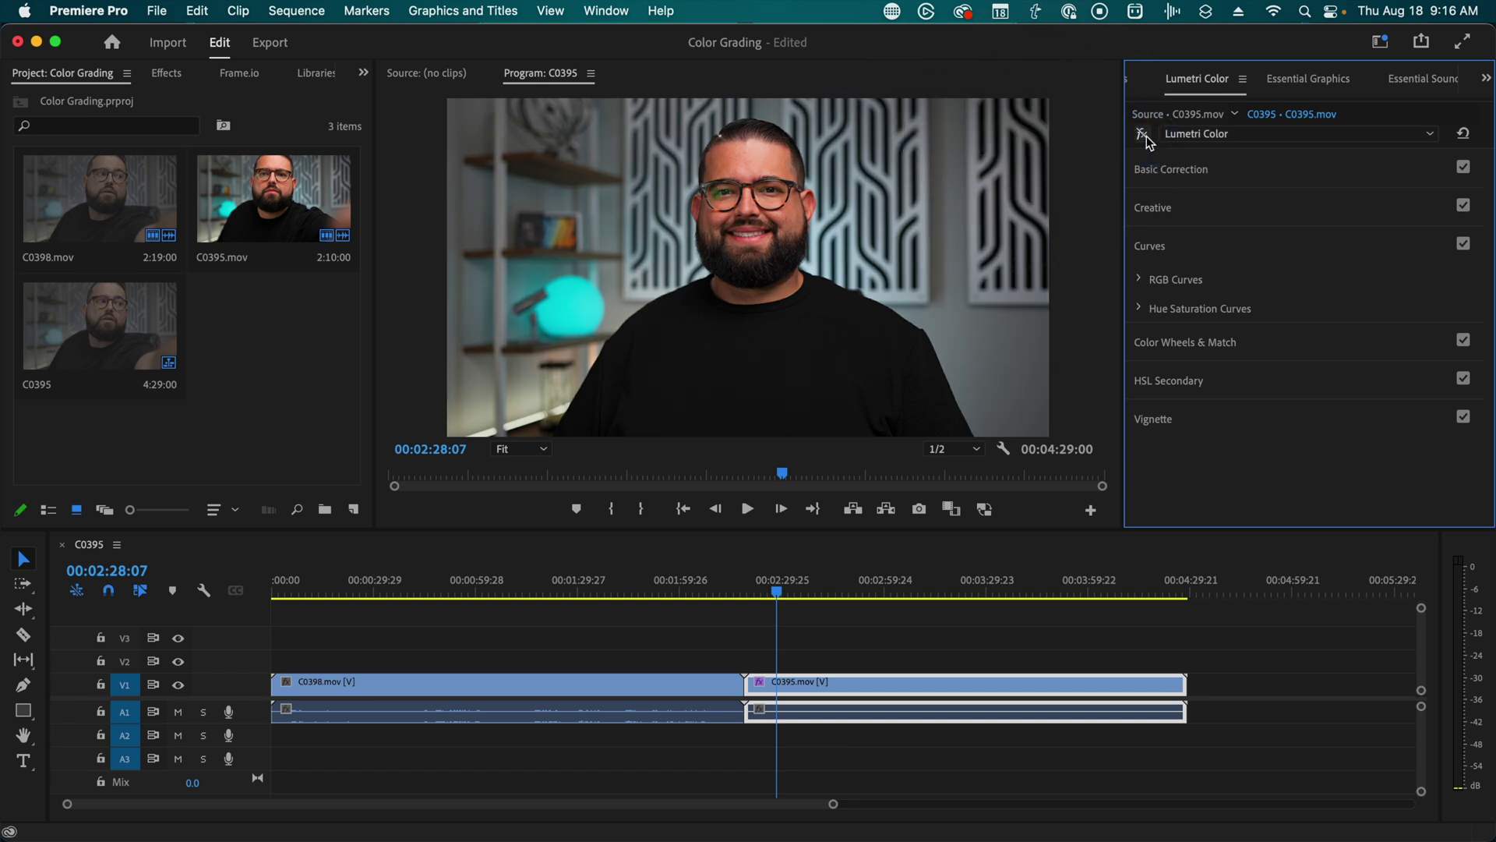
left_click(1144, 135)
left_click(1143, 135)
left_click(1147, 135)
left_click(446, 581)
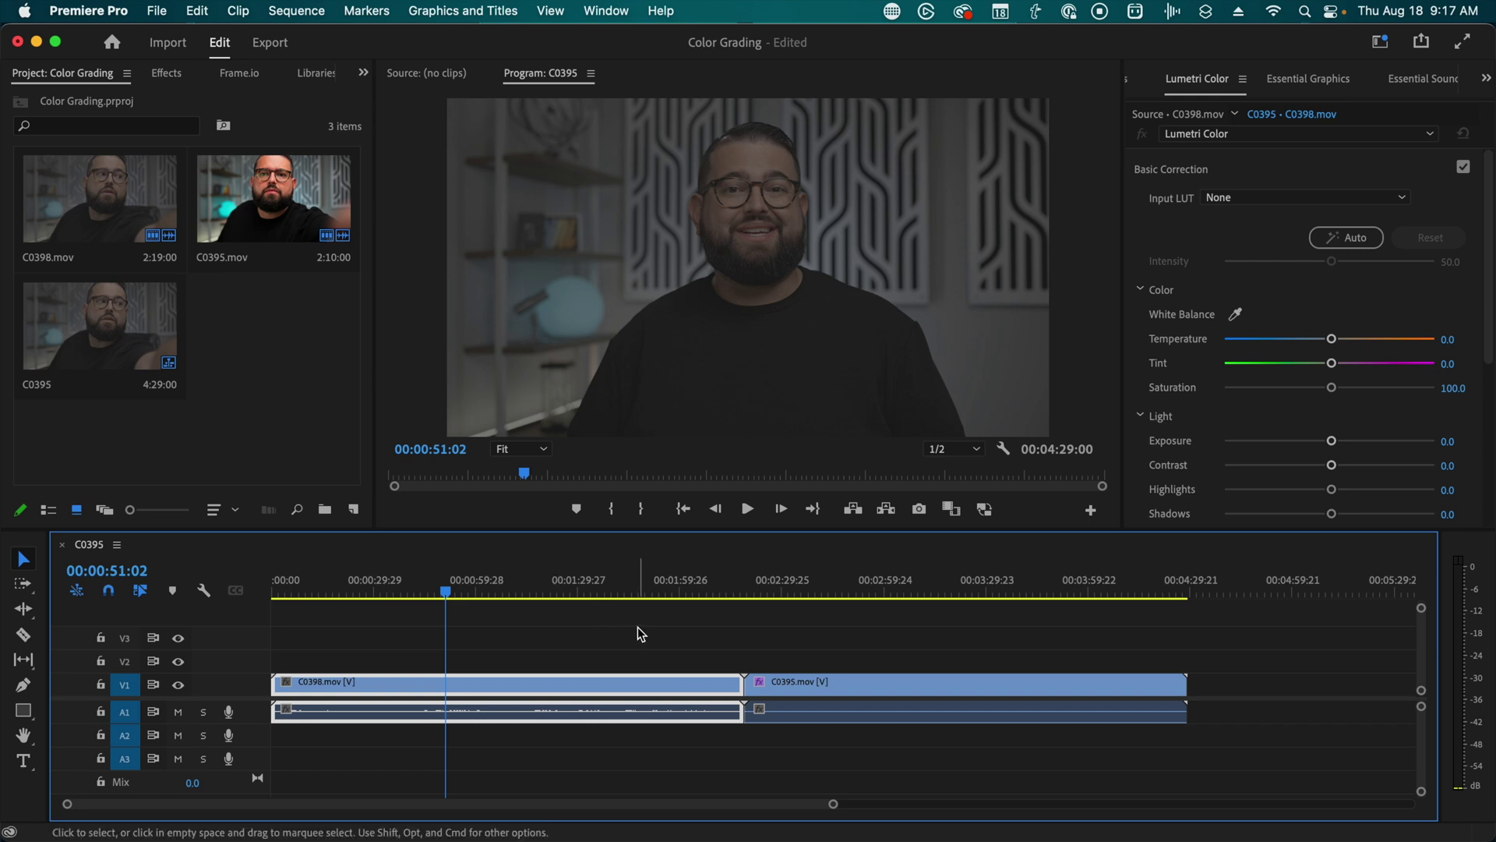
Apply the AlexaV3_K1S1_LogC2Video_DCIP3_EE input LUT to C0398 and raise Exposure to 1.2.
left_click(1186, 75)
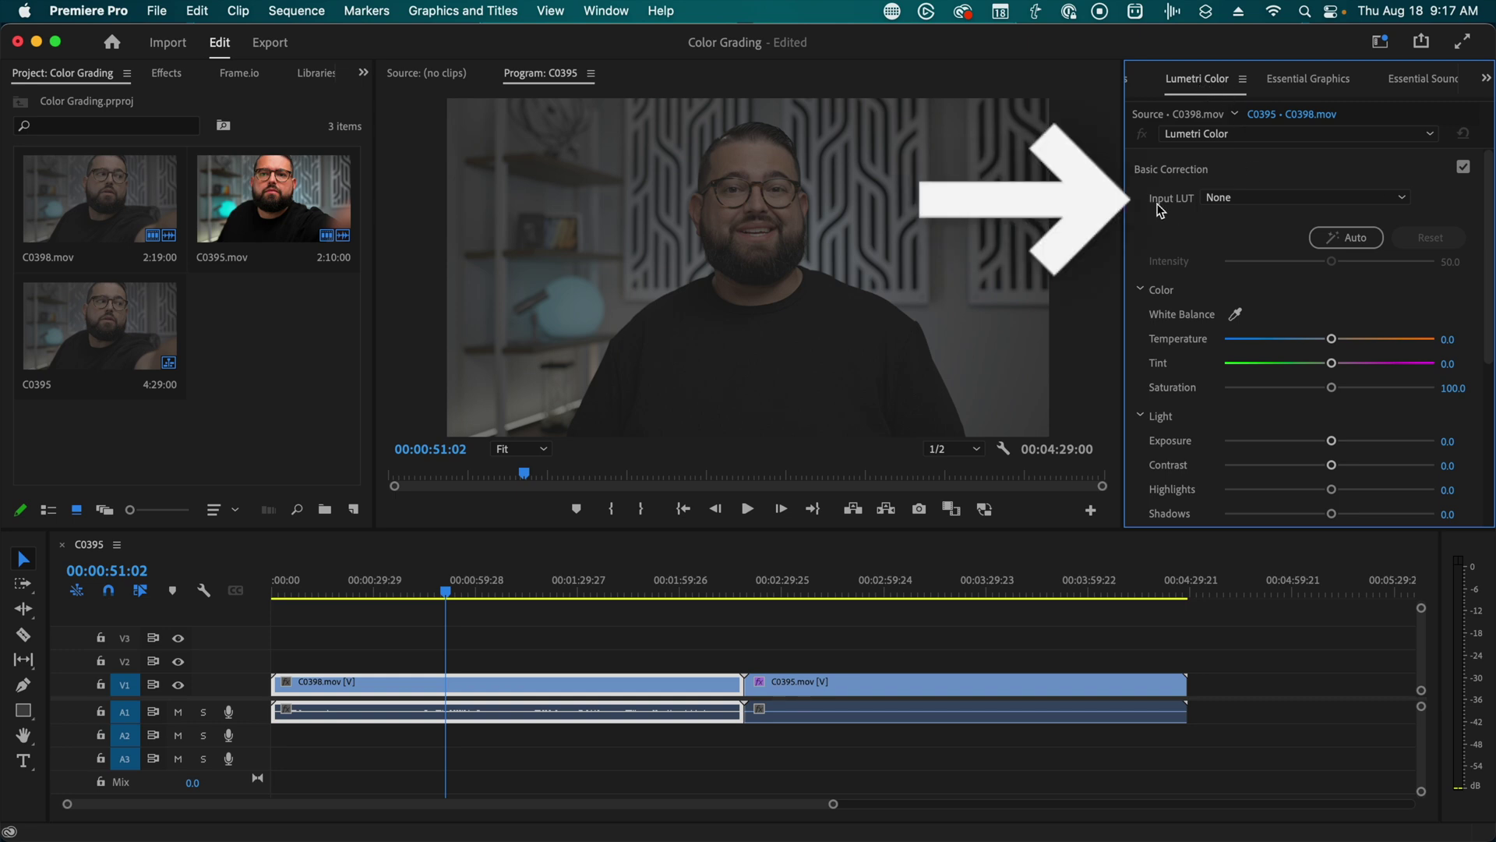
left_click(1264, 199)
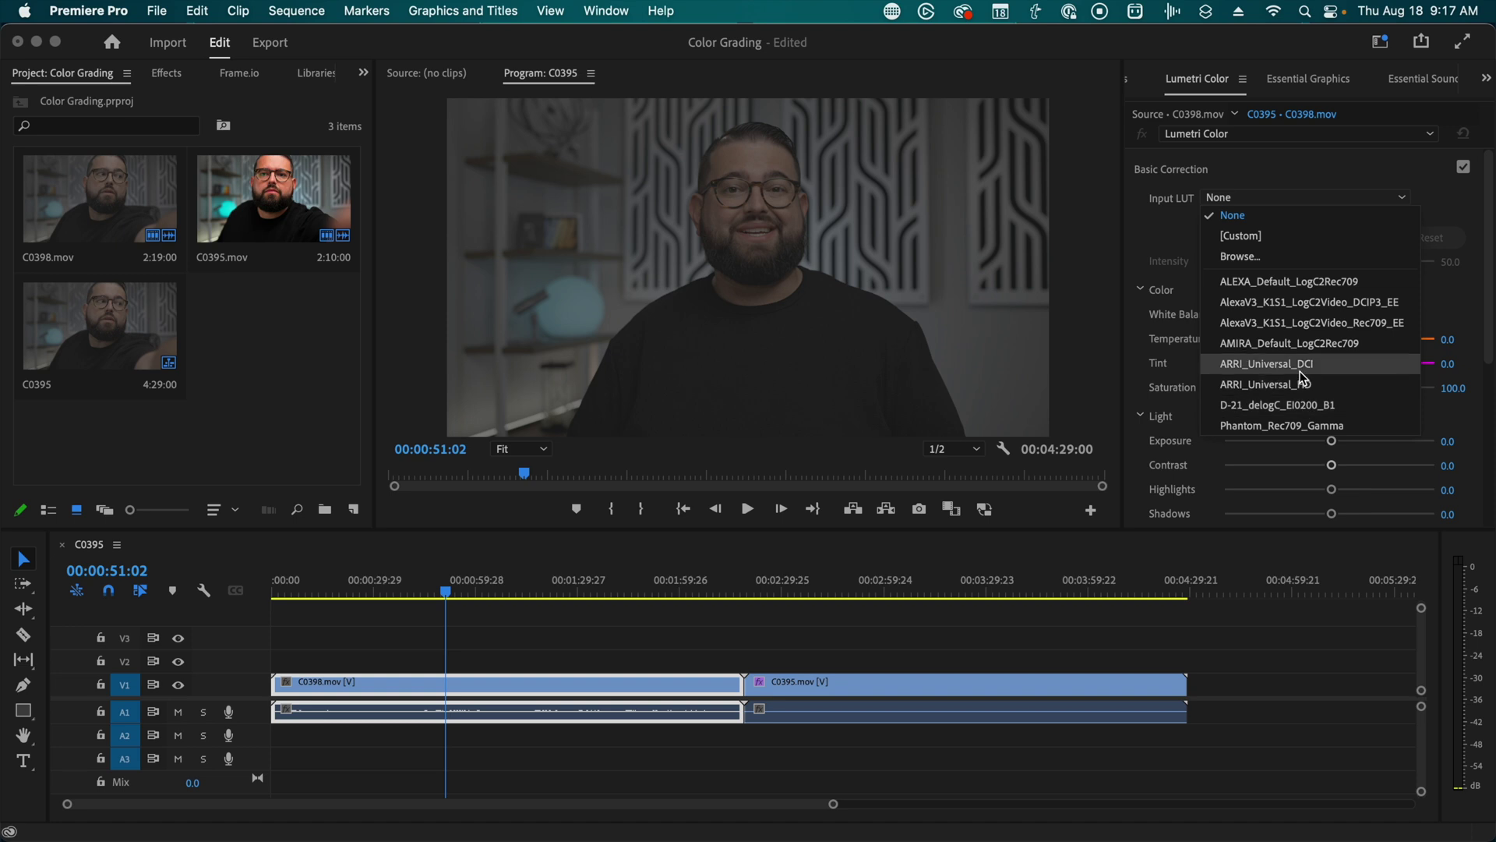
left_click(1285, 302)
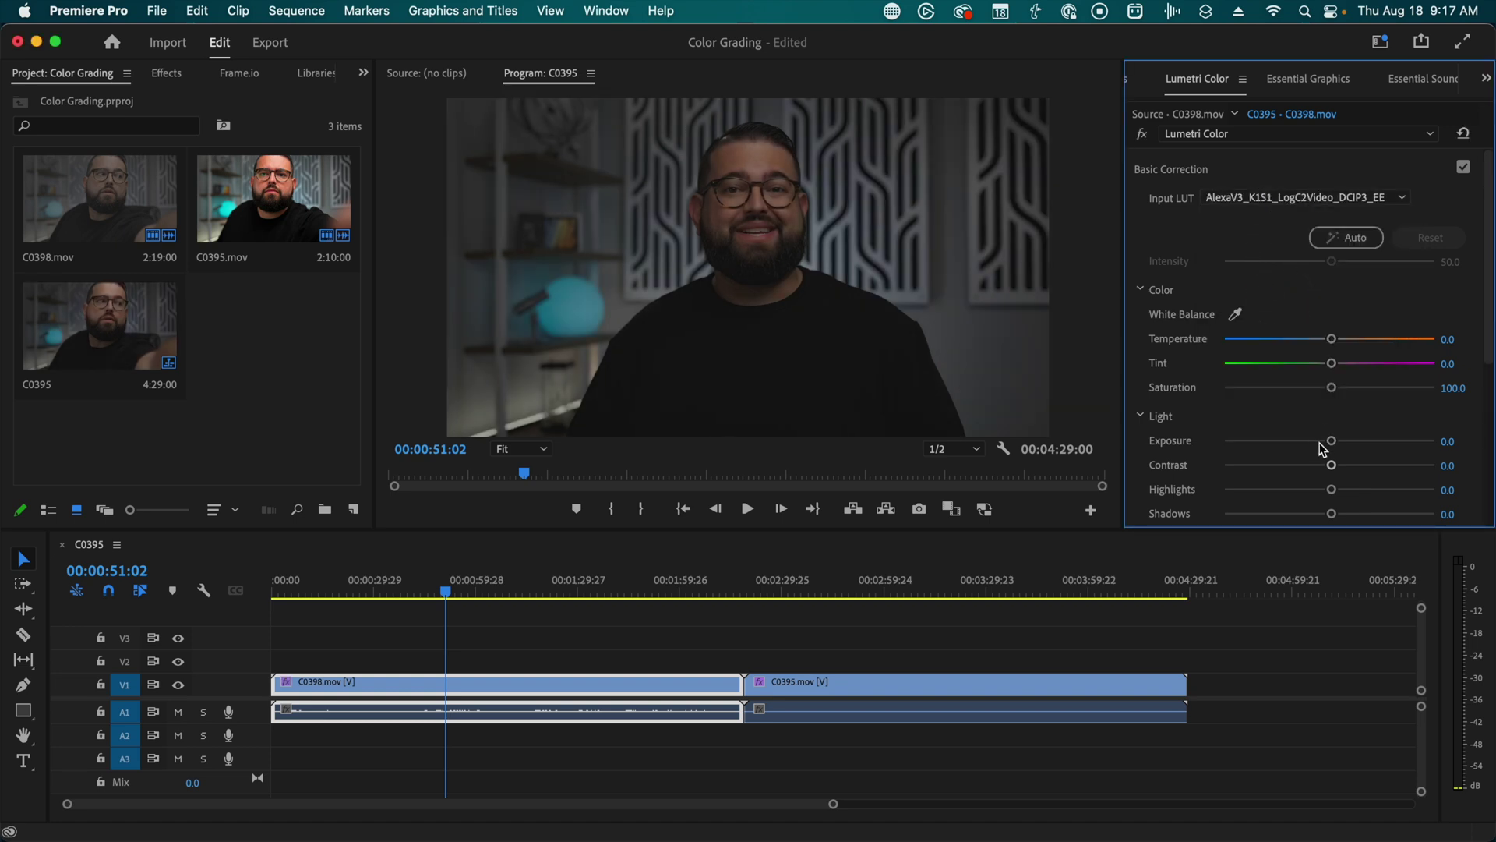
left_click_drag(1331, 441, 1358, 465)
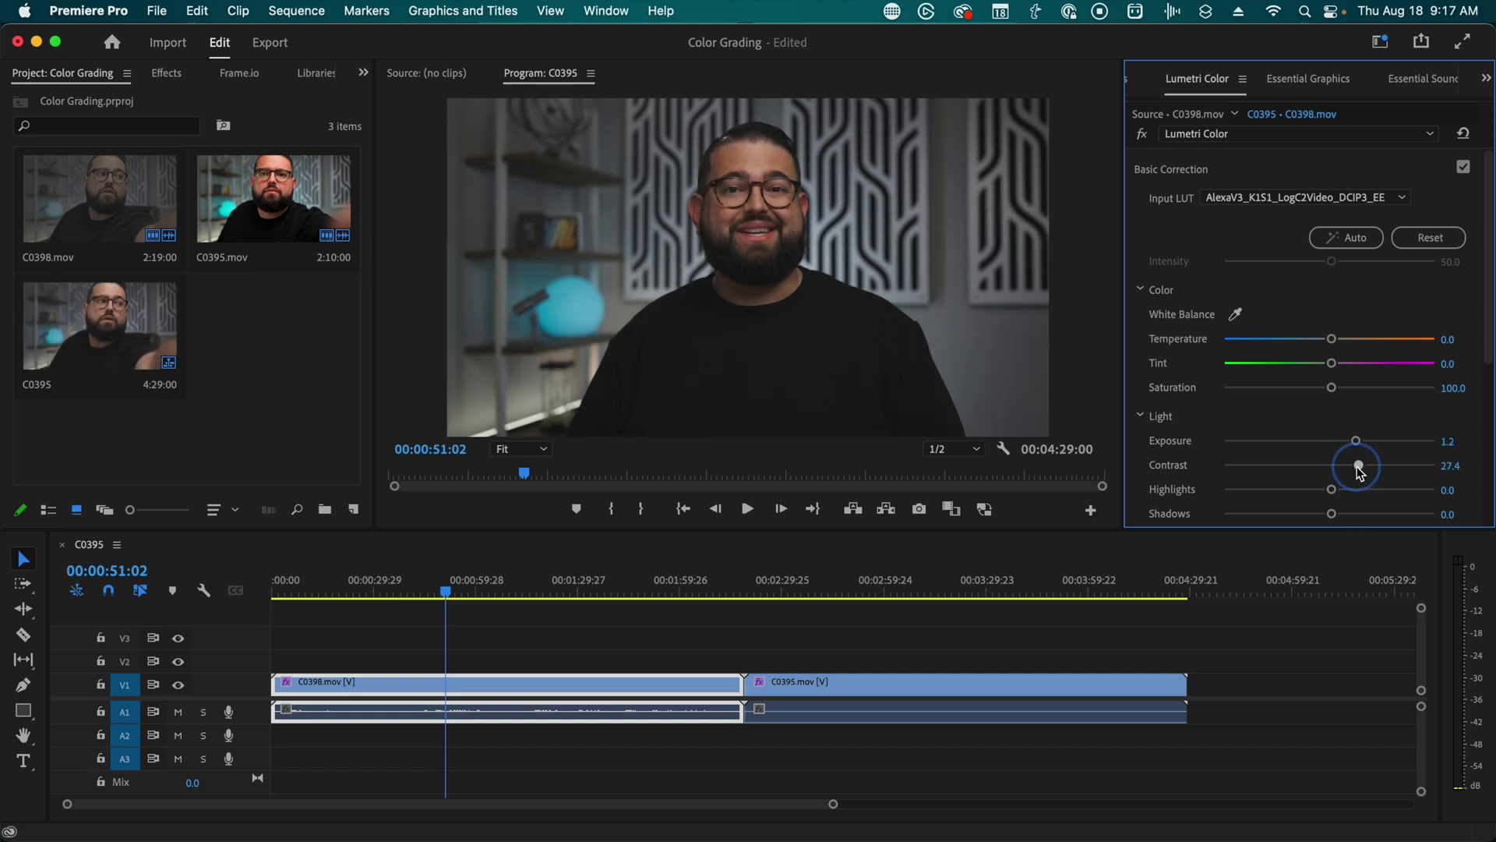
Browse for A7S3_Pike_V2_0-0_Base.cube to use as C0398's input LUT.
left_click(1273, 201)
left_click(1270, 251)
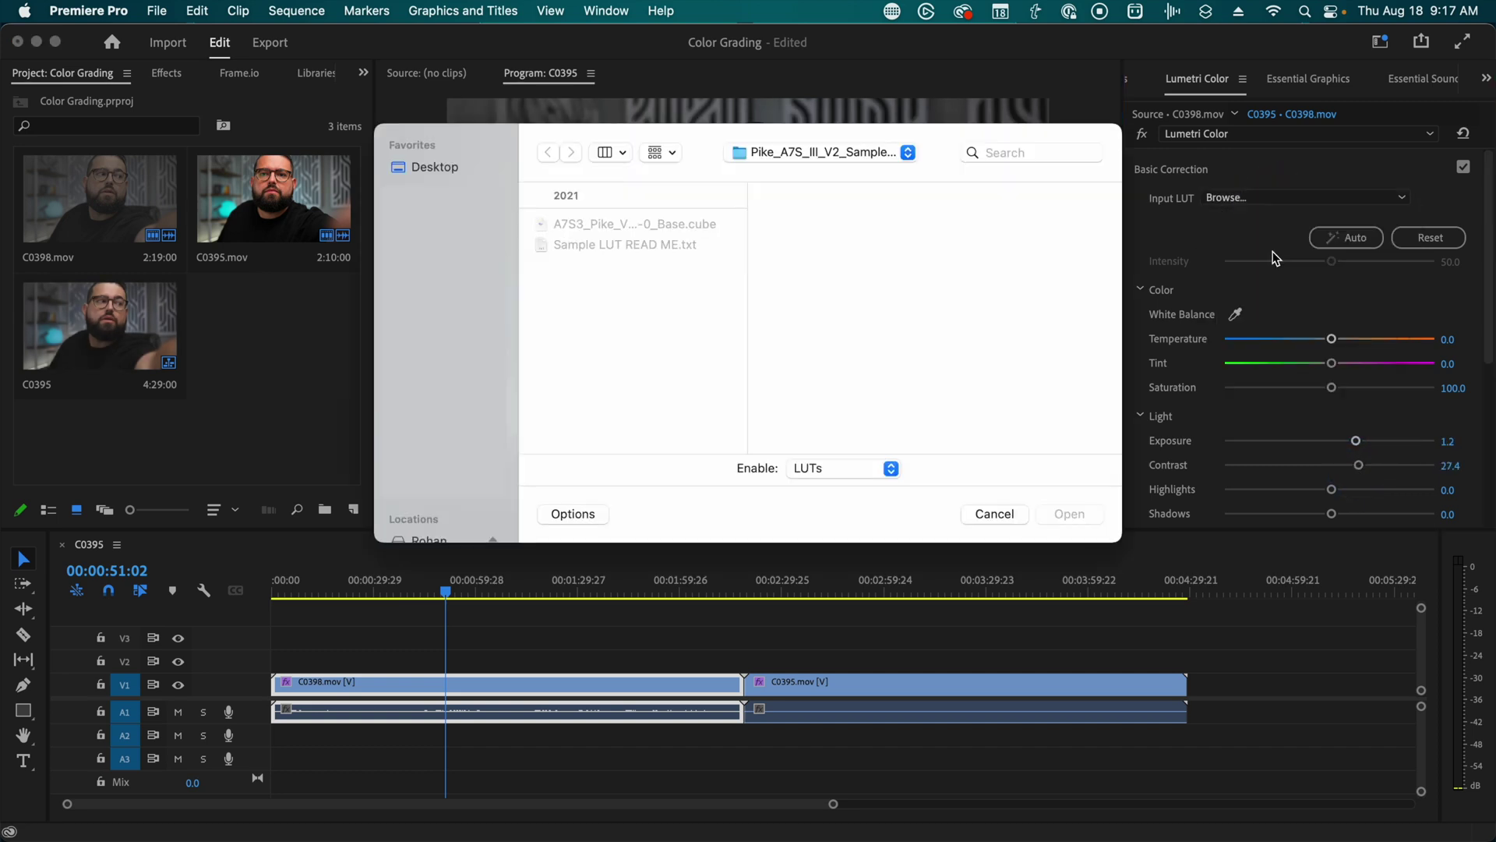
left_click(643, 226)
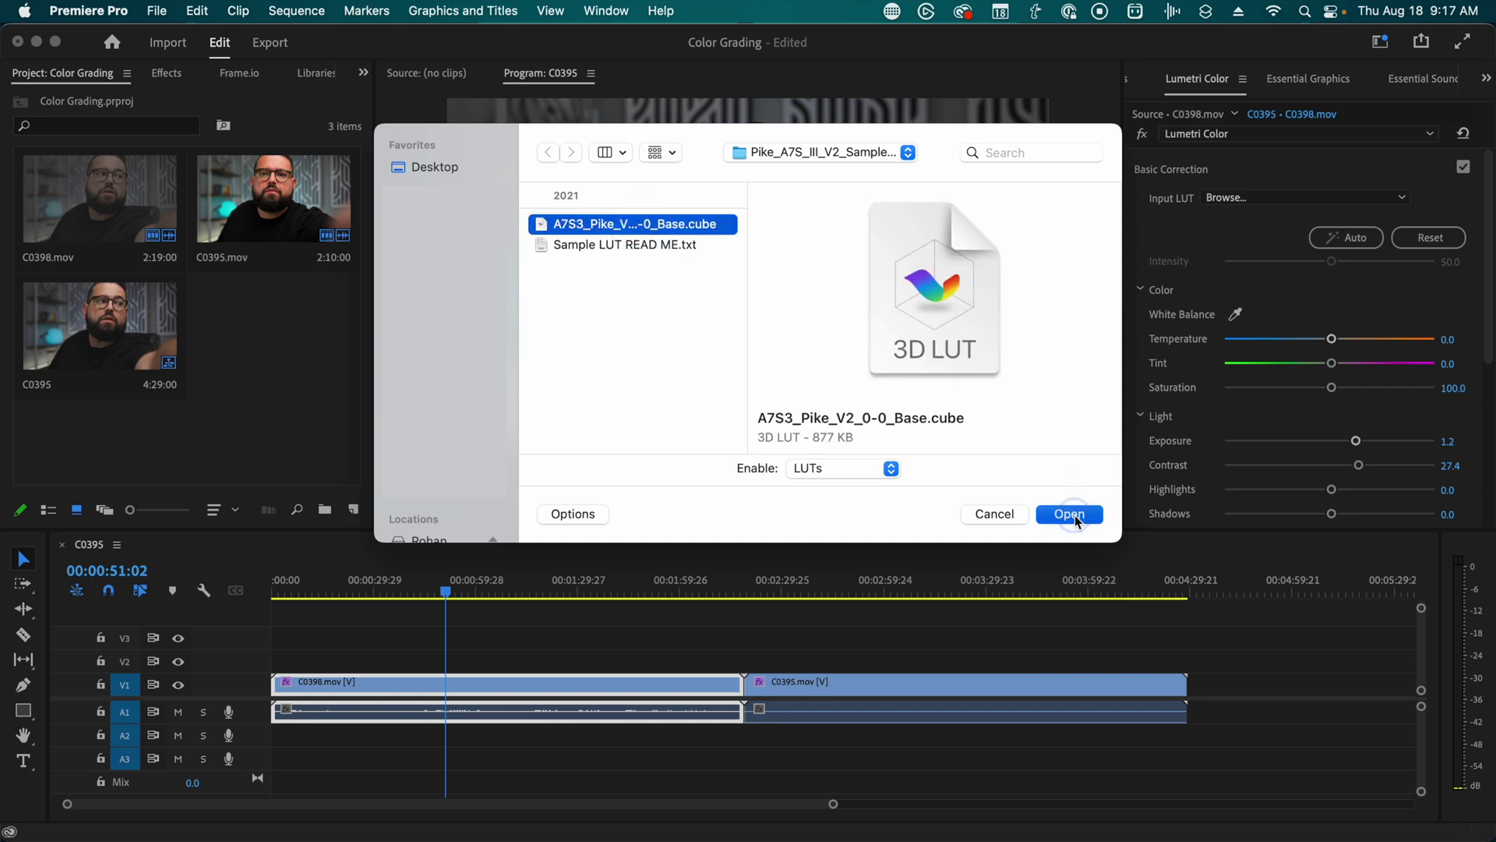